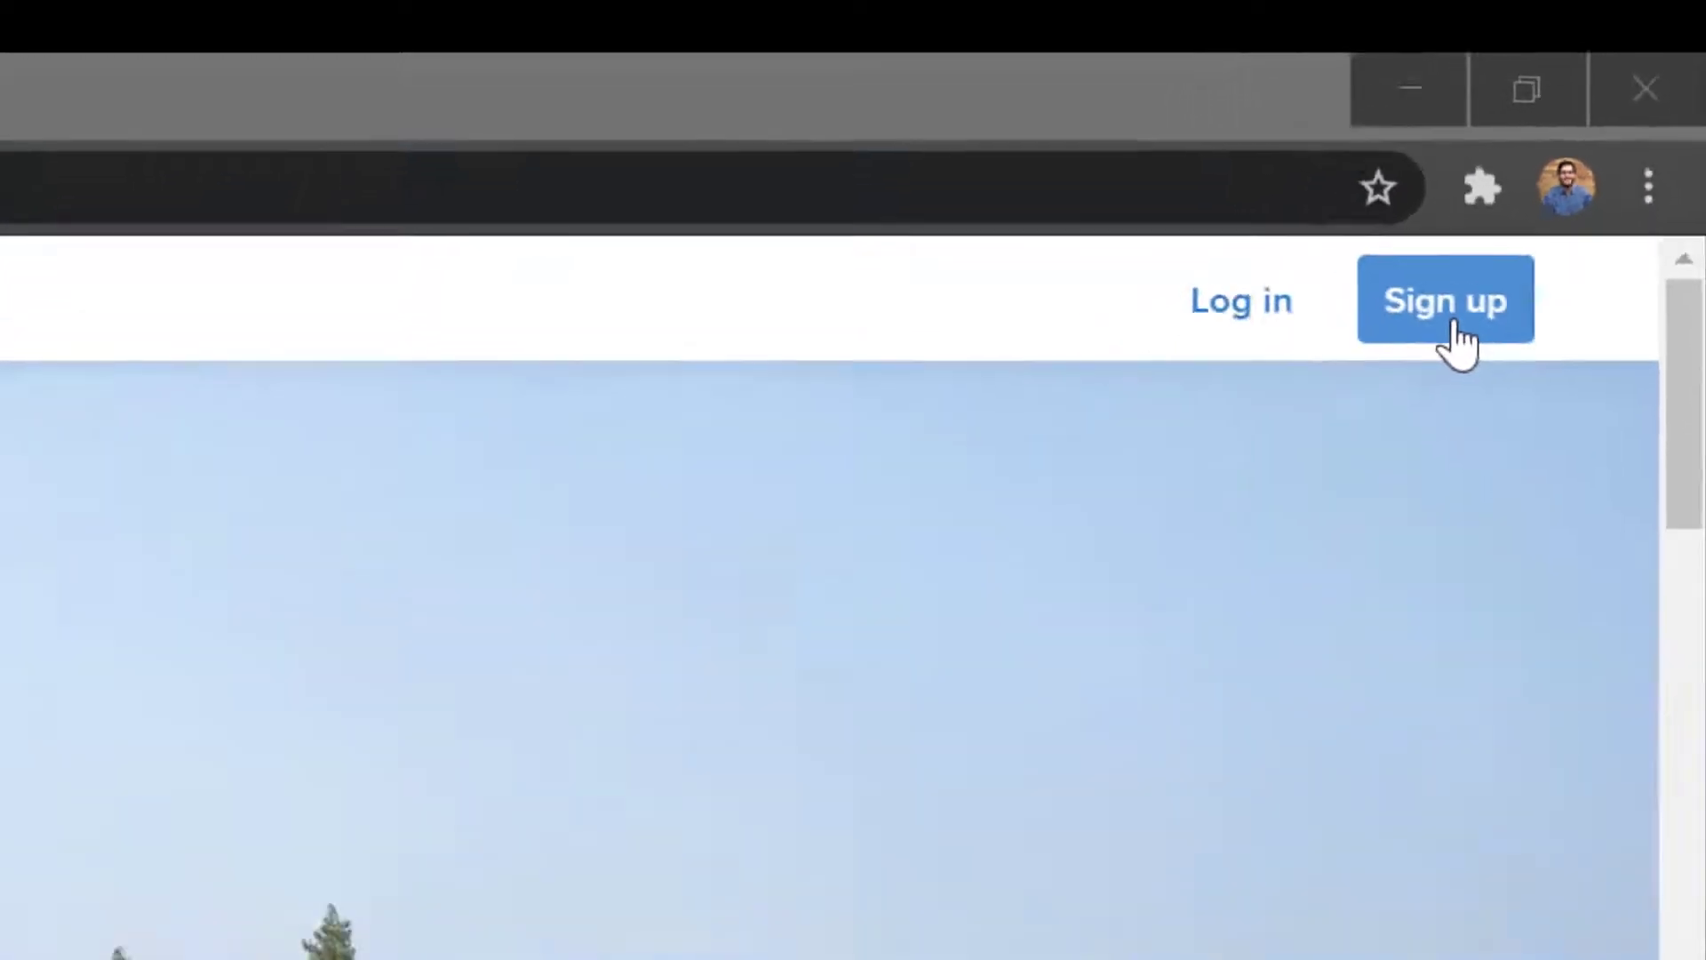
# Step: Dismiss the Remind sign-up form and go to the log-in page instead
pyautogui.click(1454, 322)
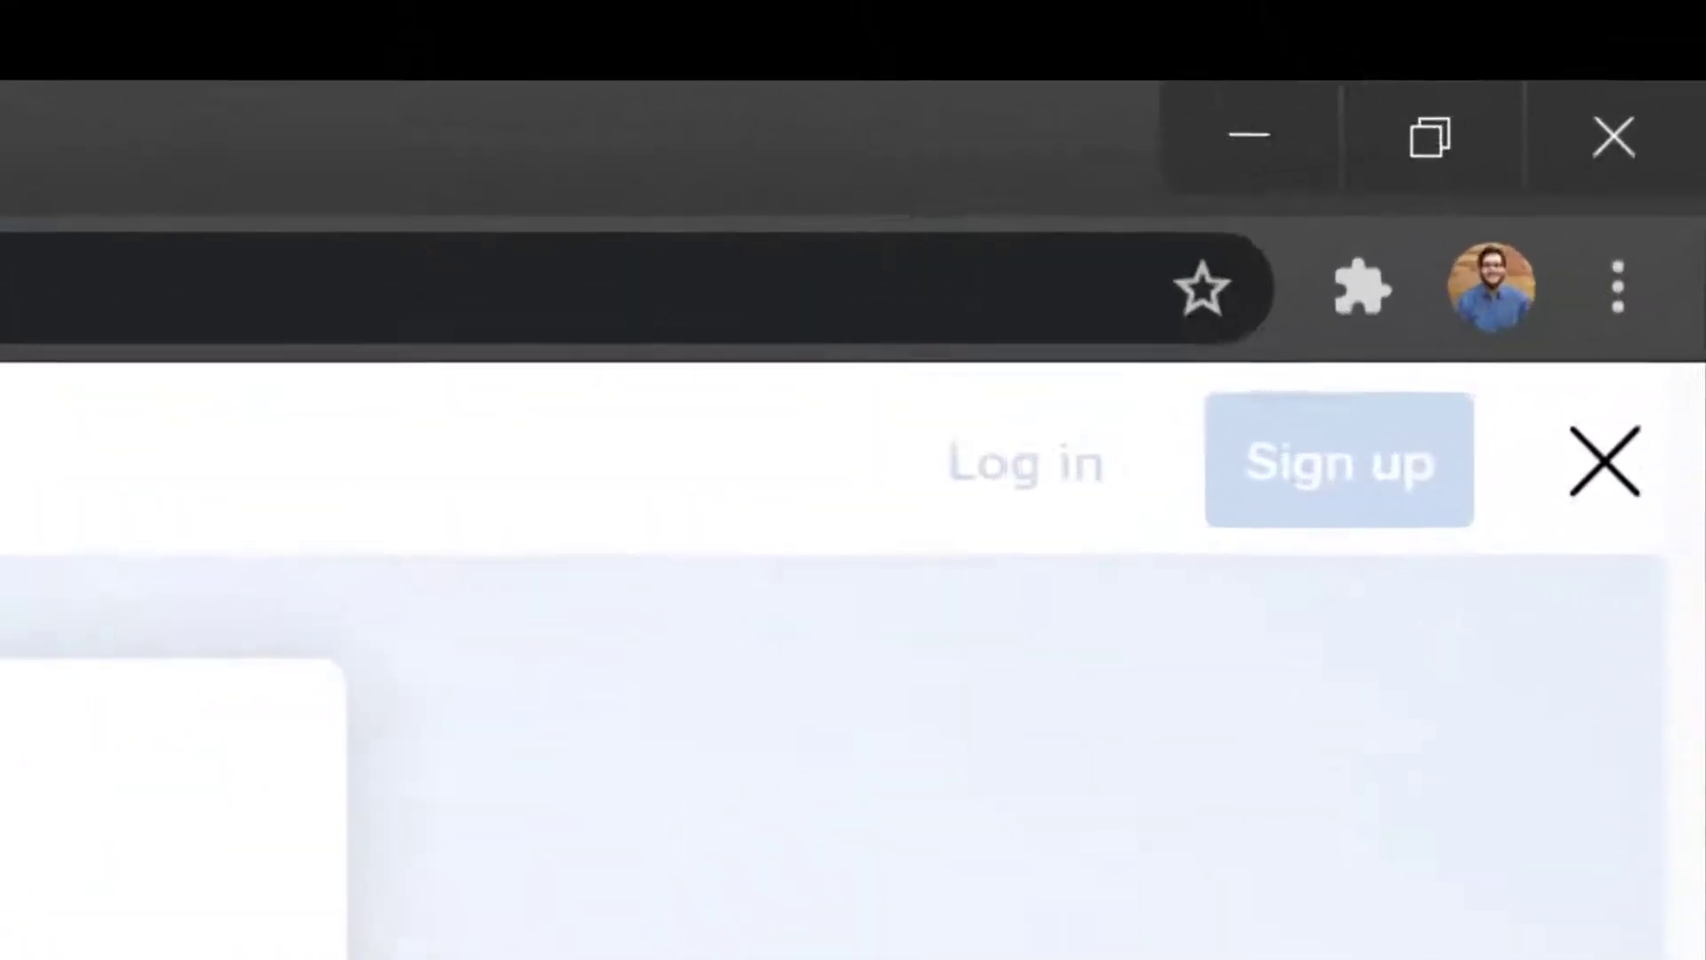
pyautogui.press('Escape')
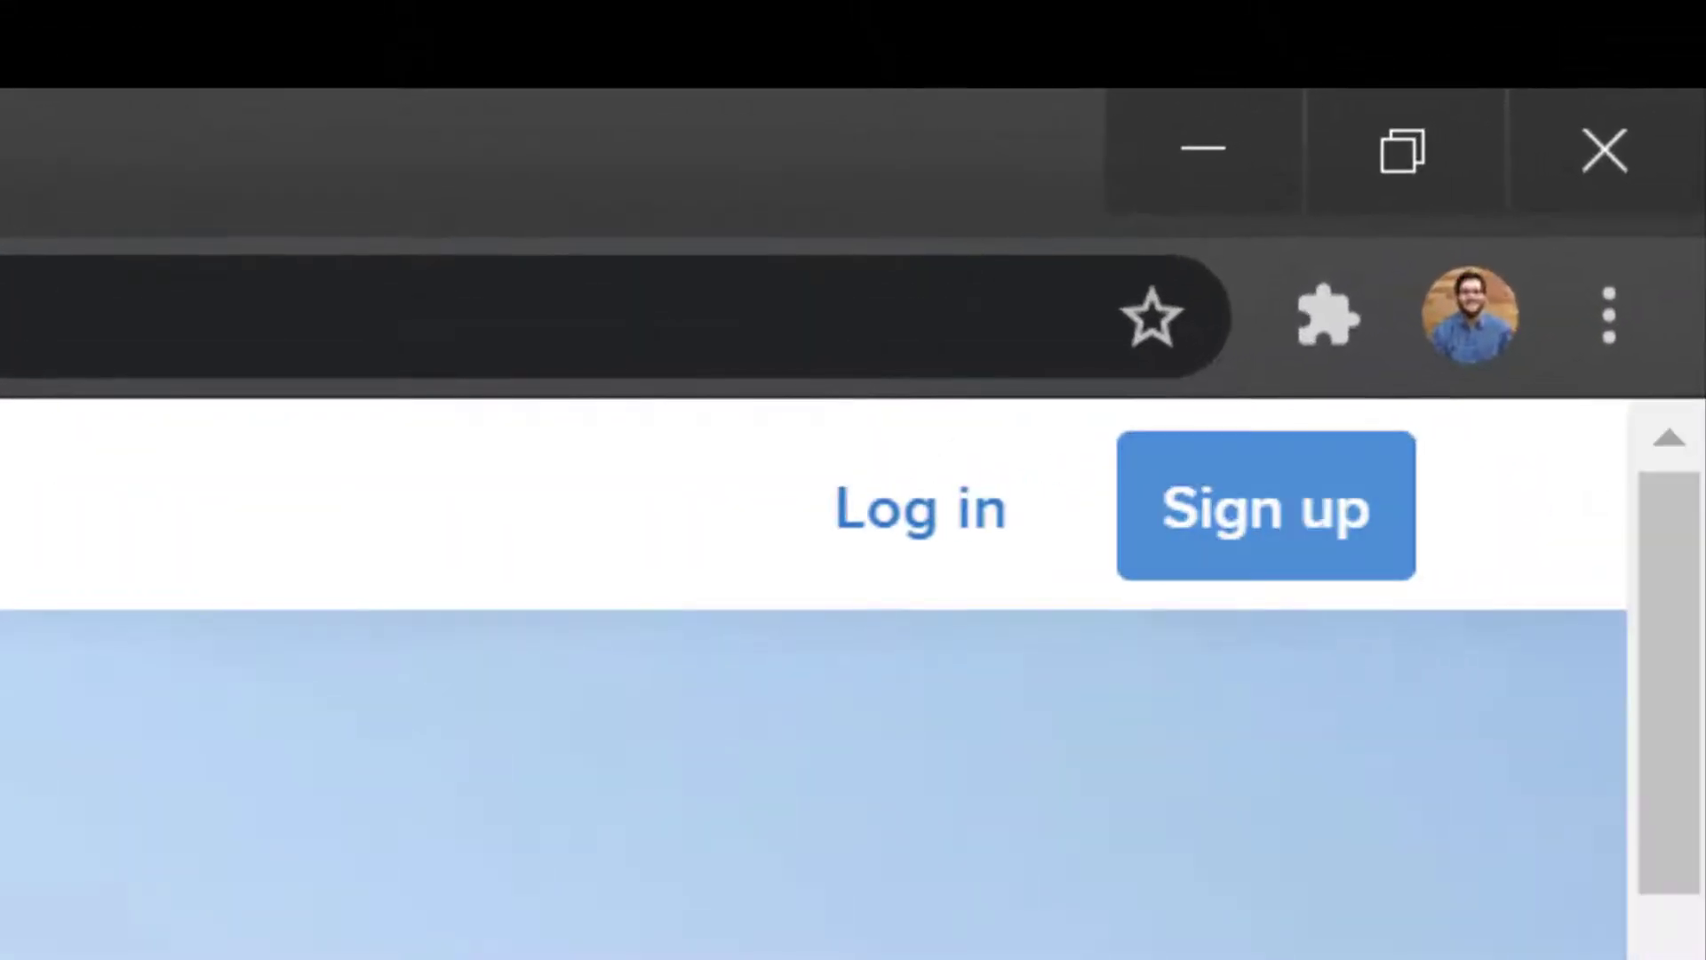
pyautogui.click(924, 525)
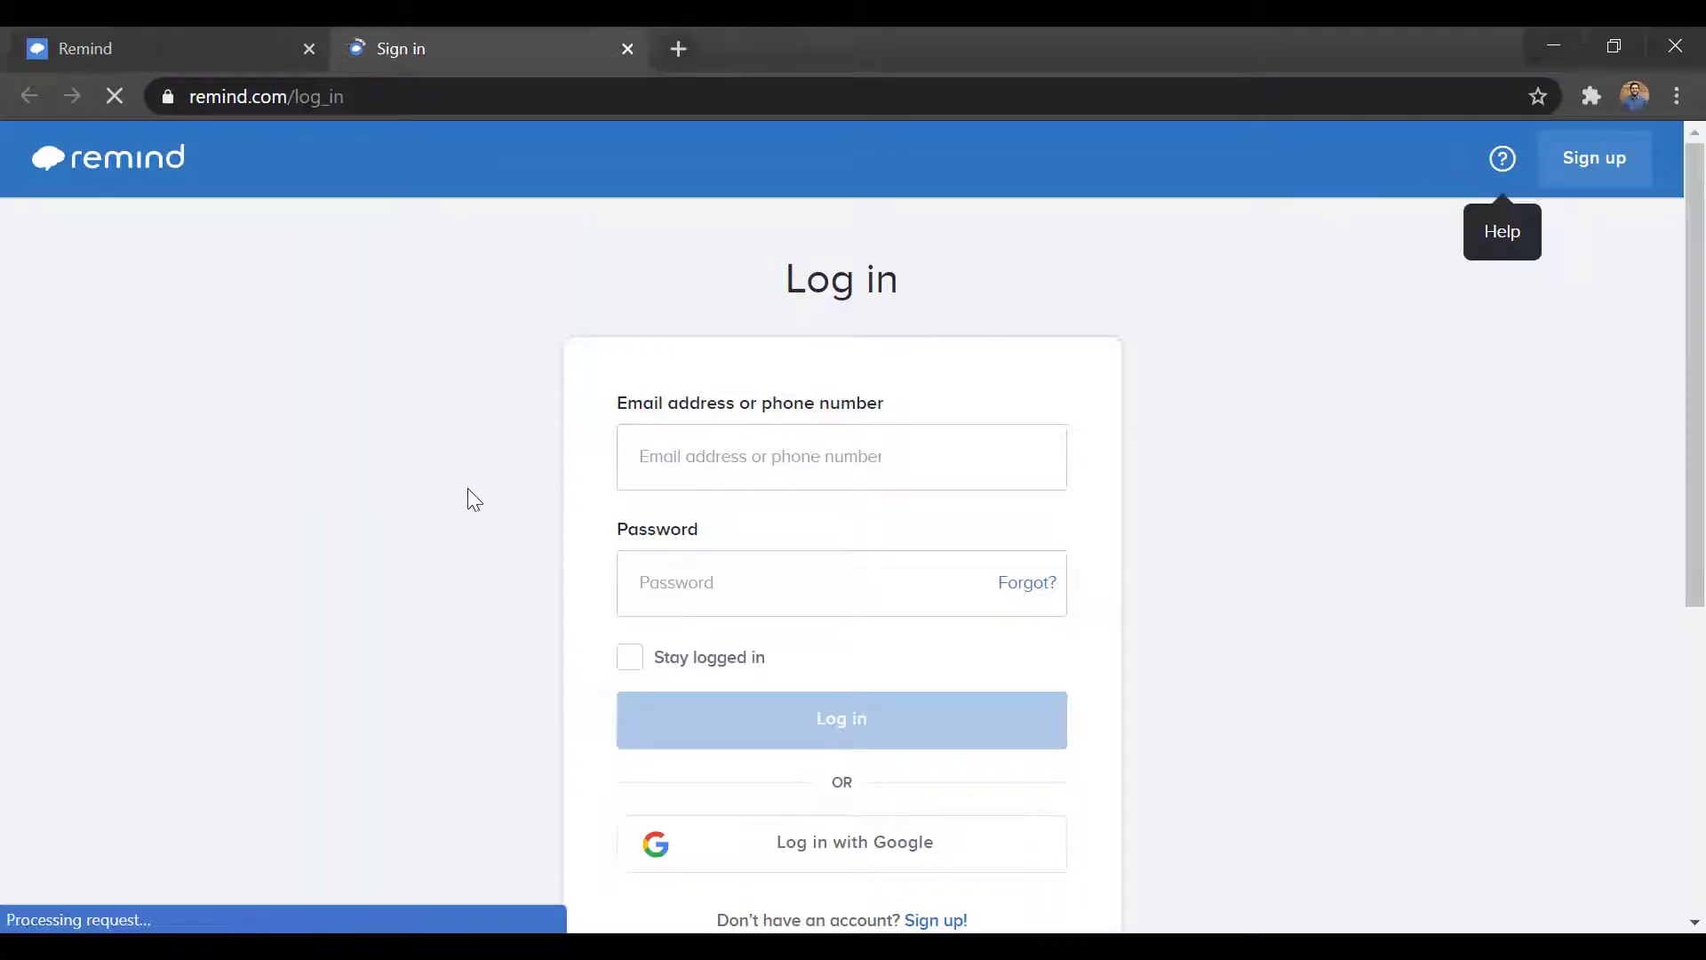
pyautogui.scroll(-2, 480, 506)
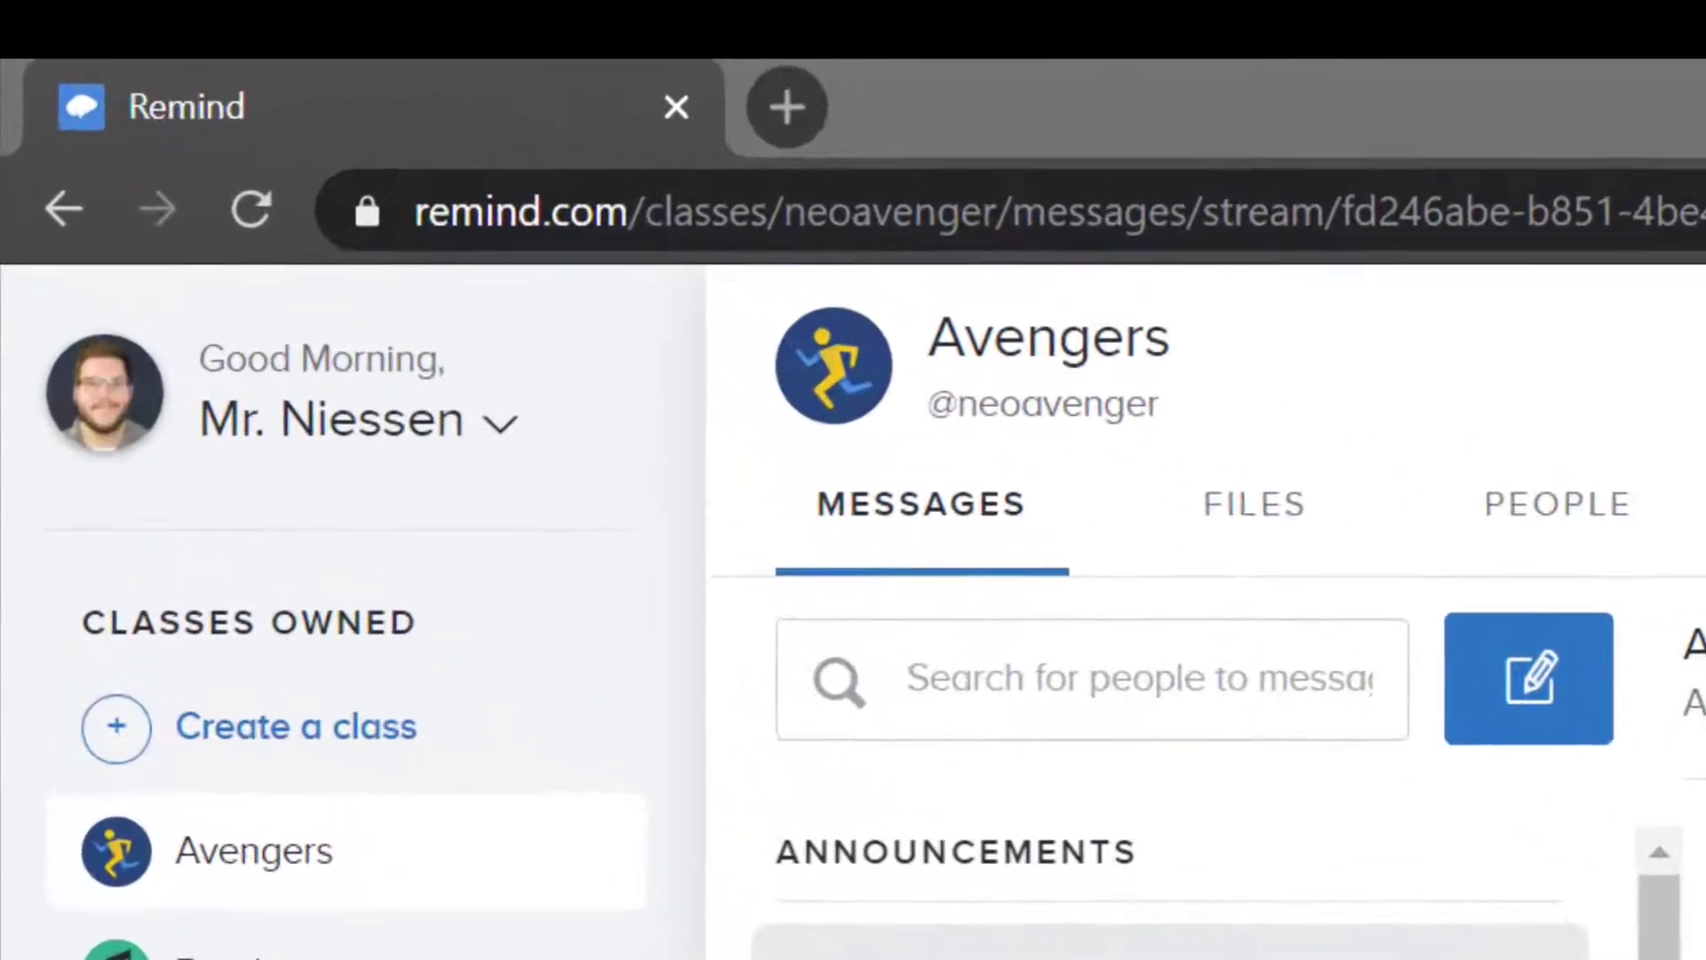
# Step: In Account settings under Organization, search for the school 'neonet' to join it
pyautogui.click(498, 426)
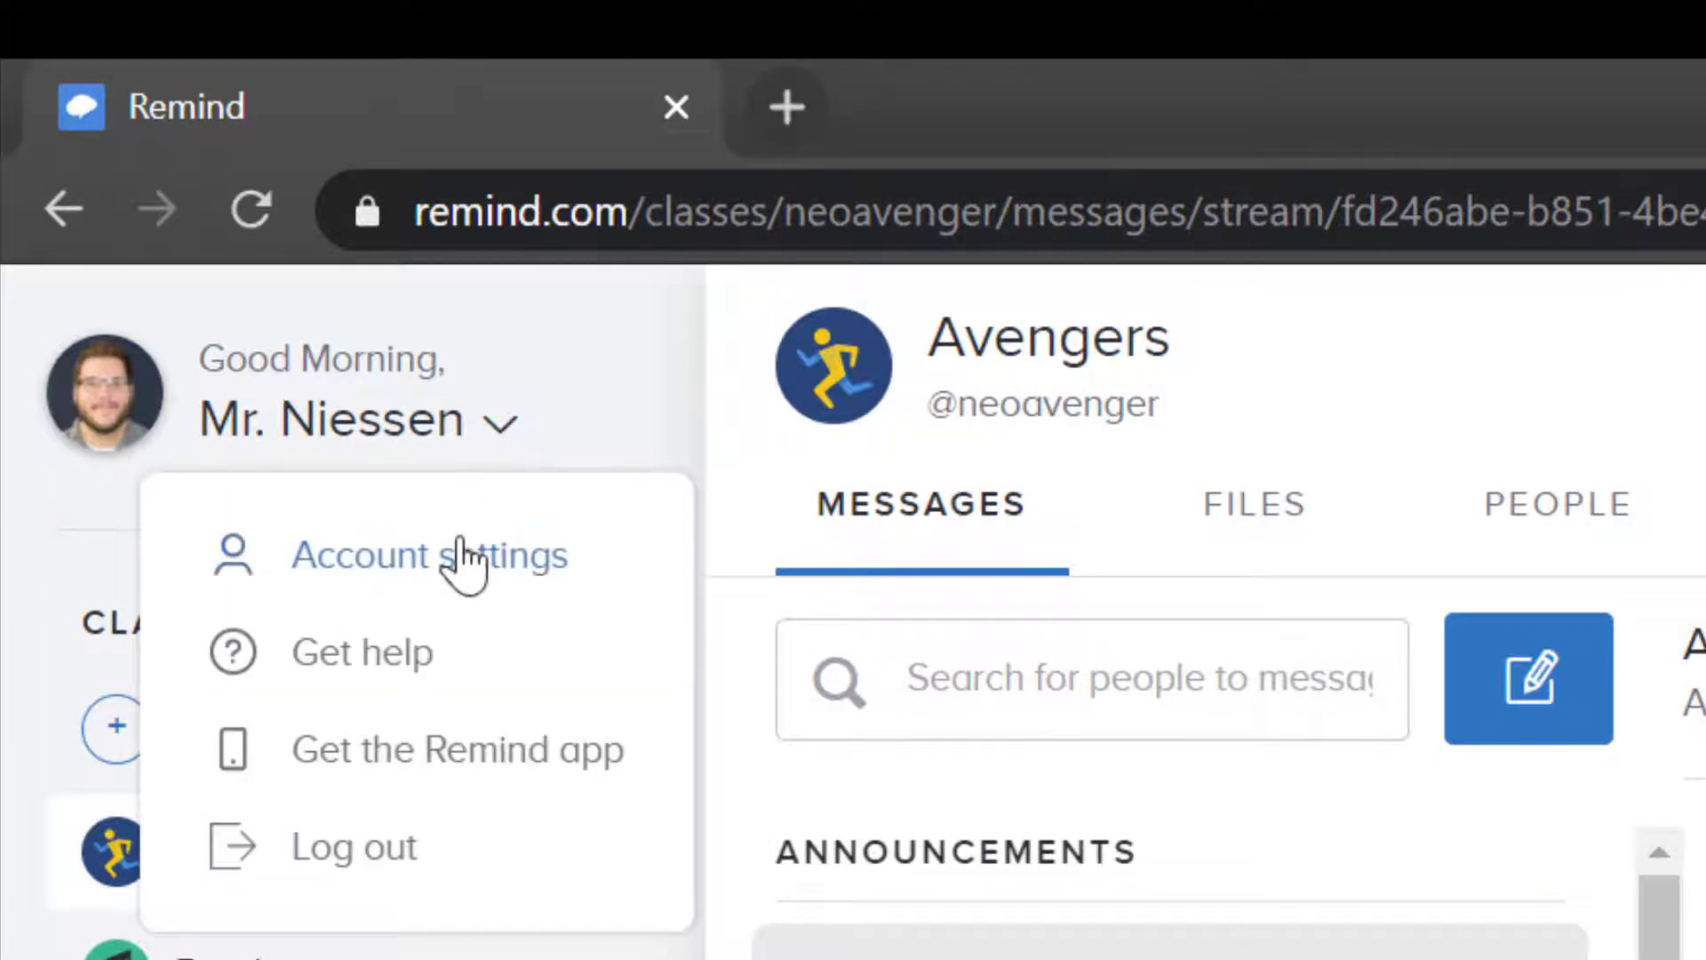
pyautogui.click(481, 593)
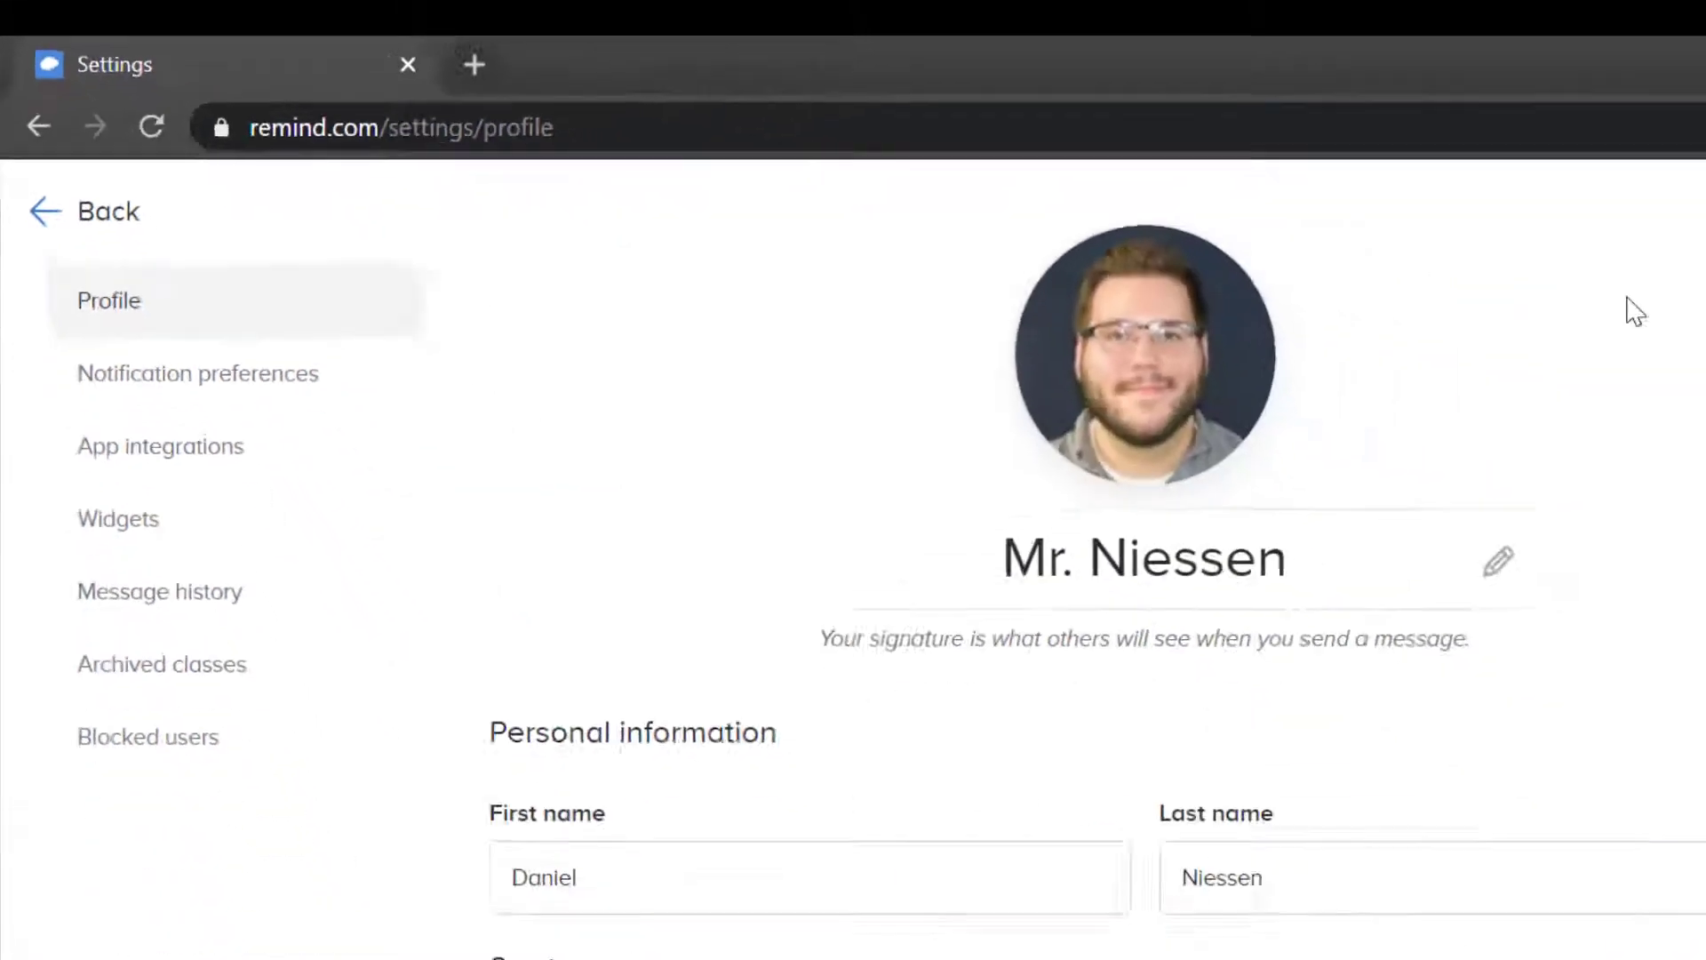
pyautogui.scroll(-8, 1239, 236)
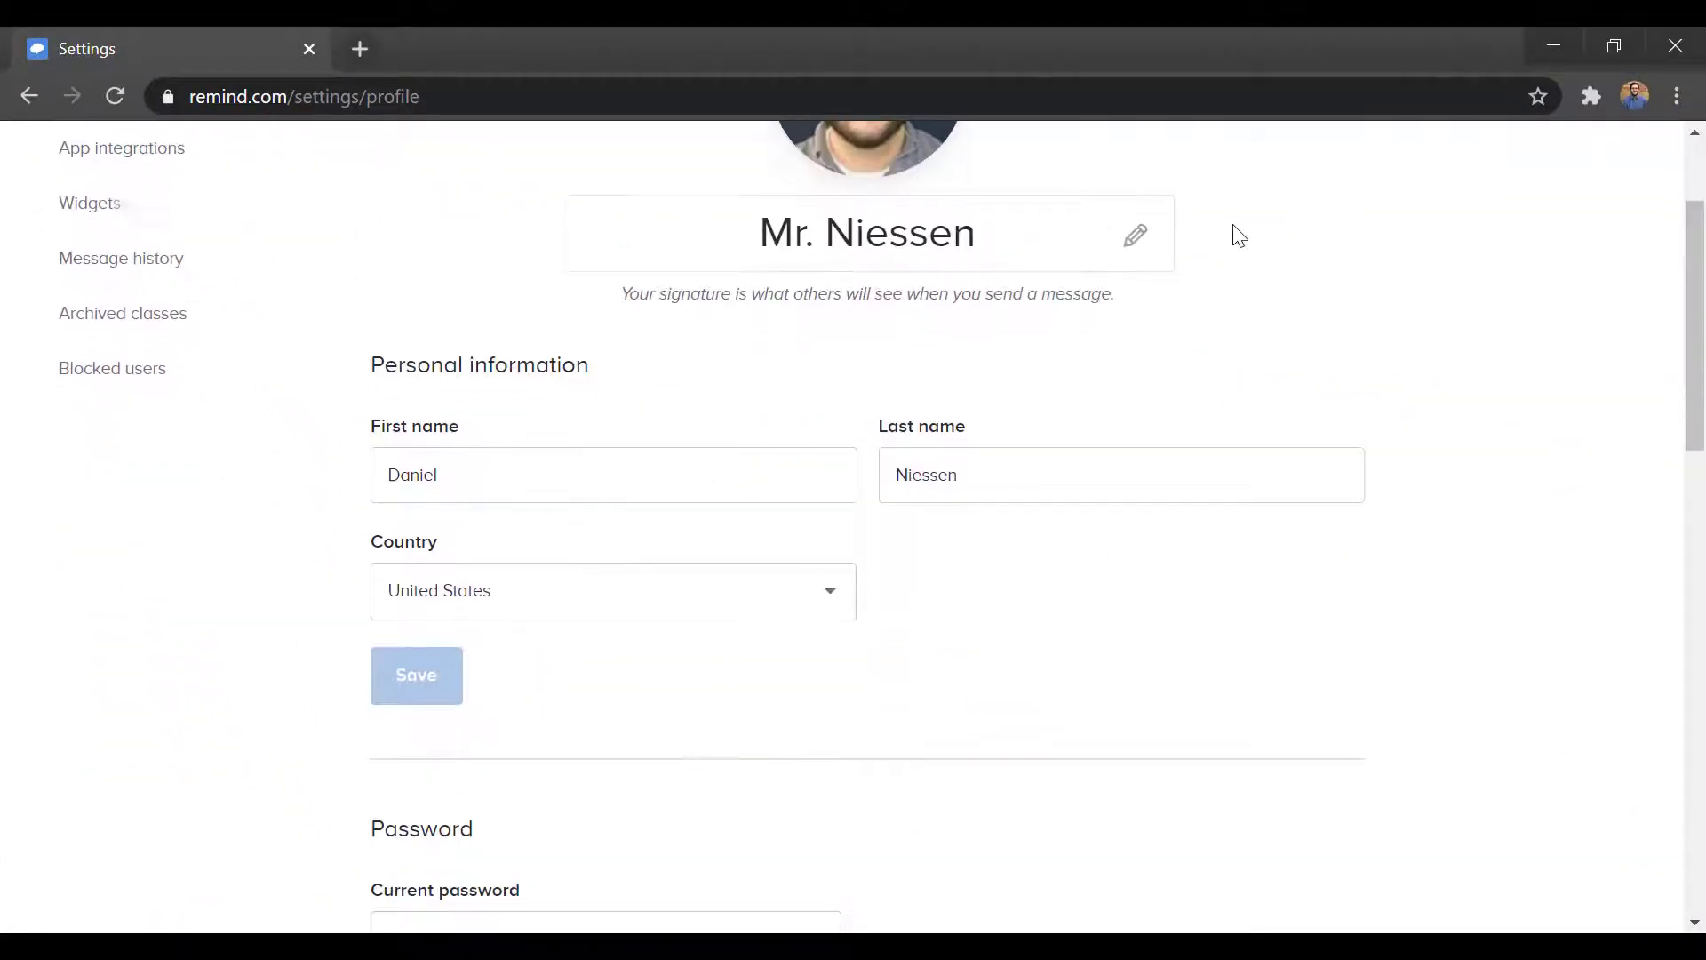
pyautogui.scroll(-2, 1239, 235)
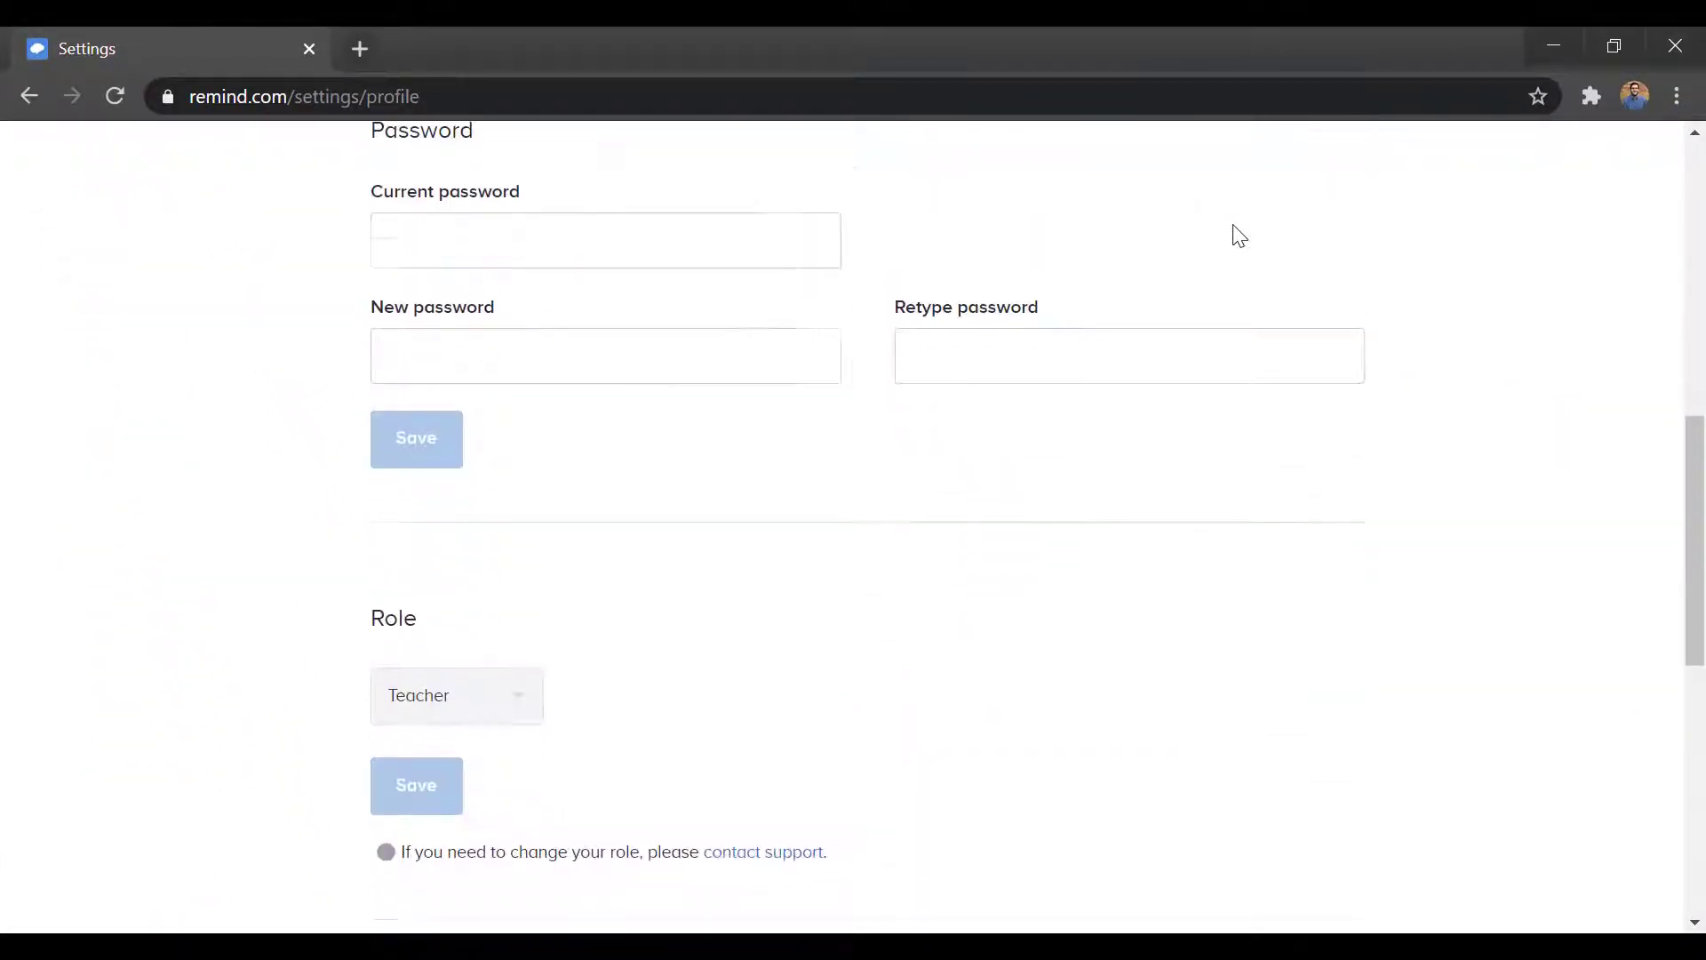
pyautogui.scroll(-6, 1239, 236)
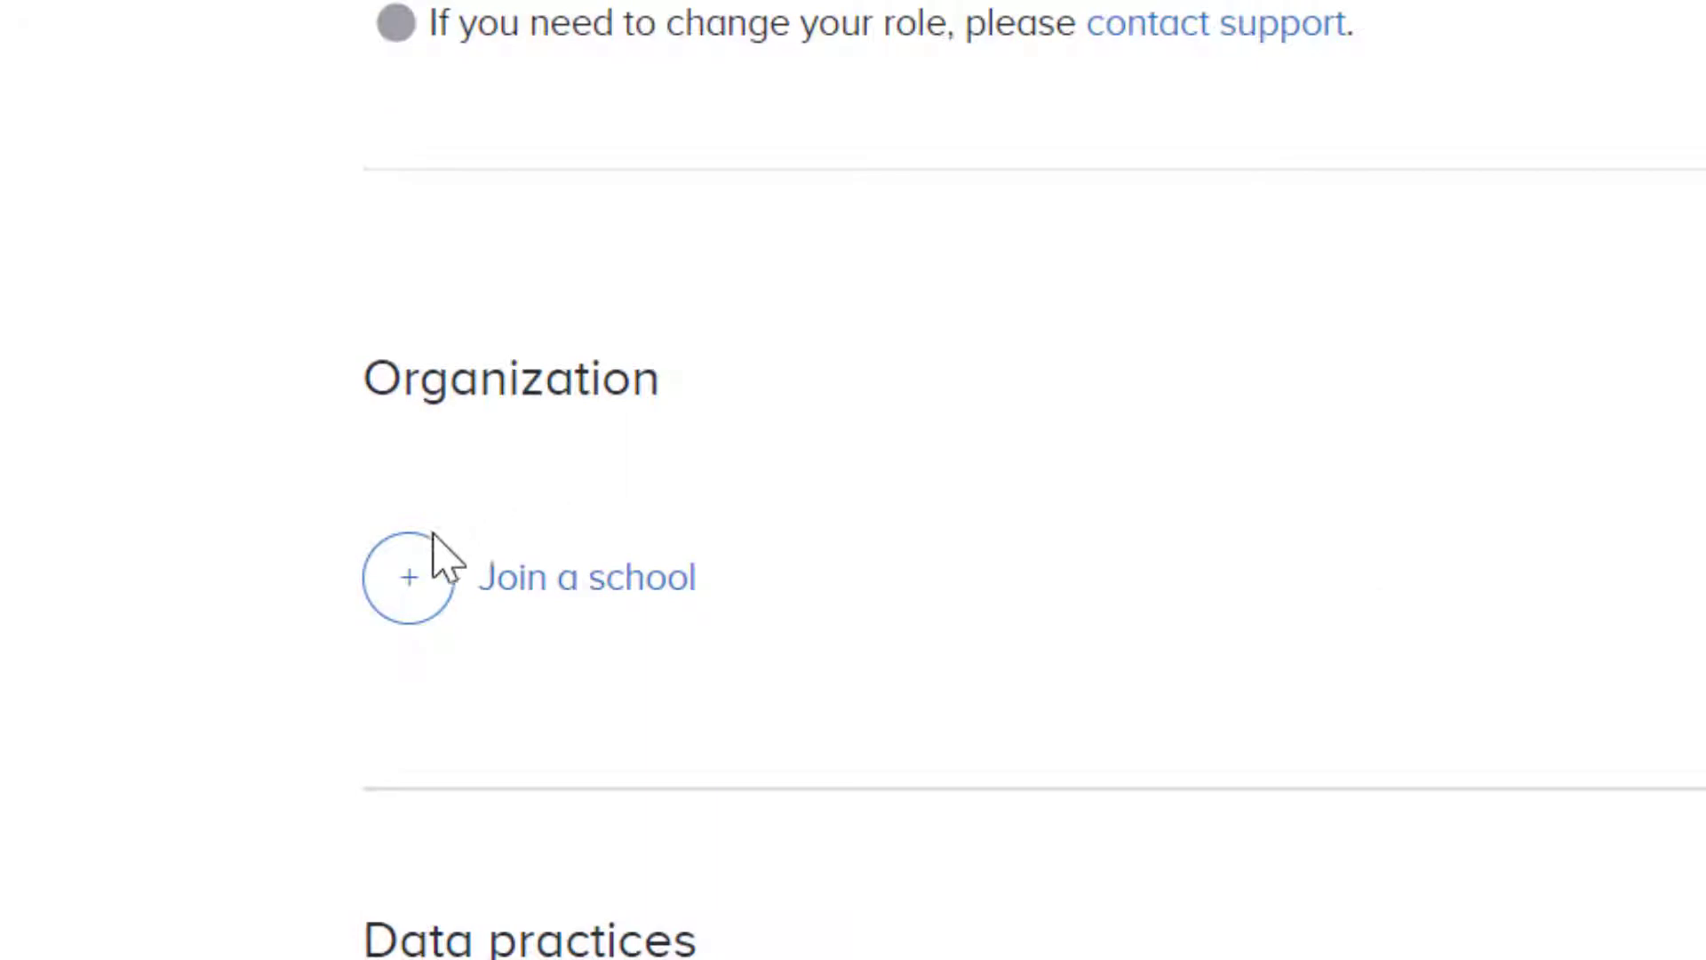
pyautogui.click(576, 620)
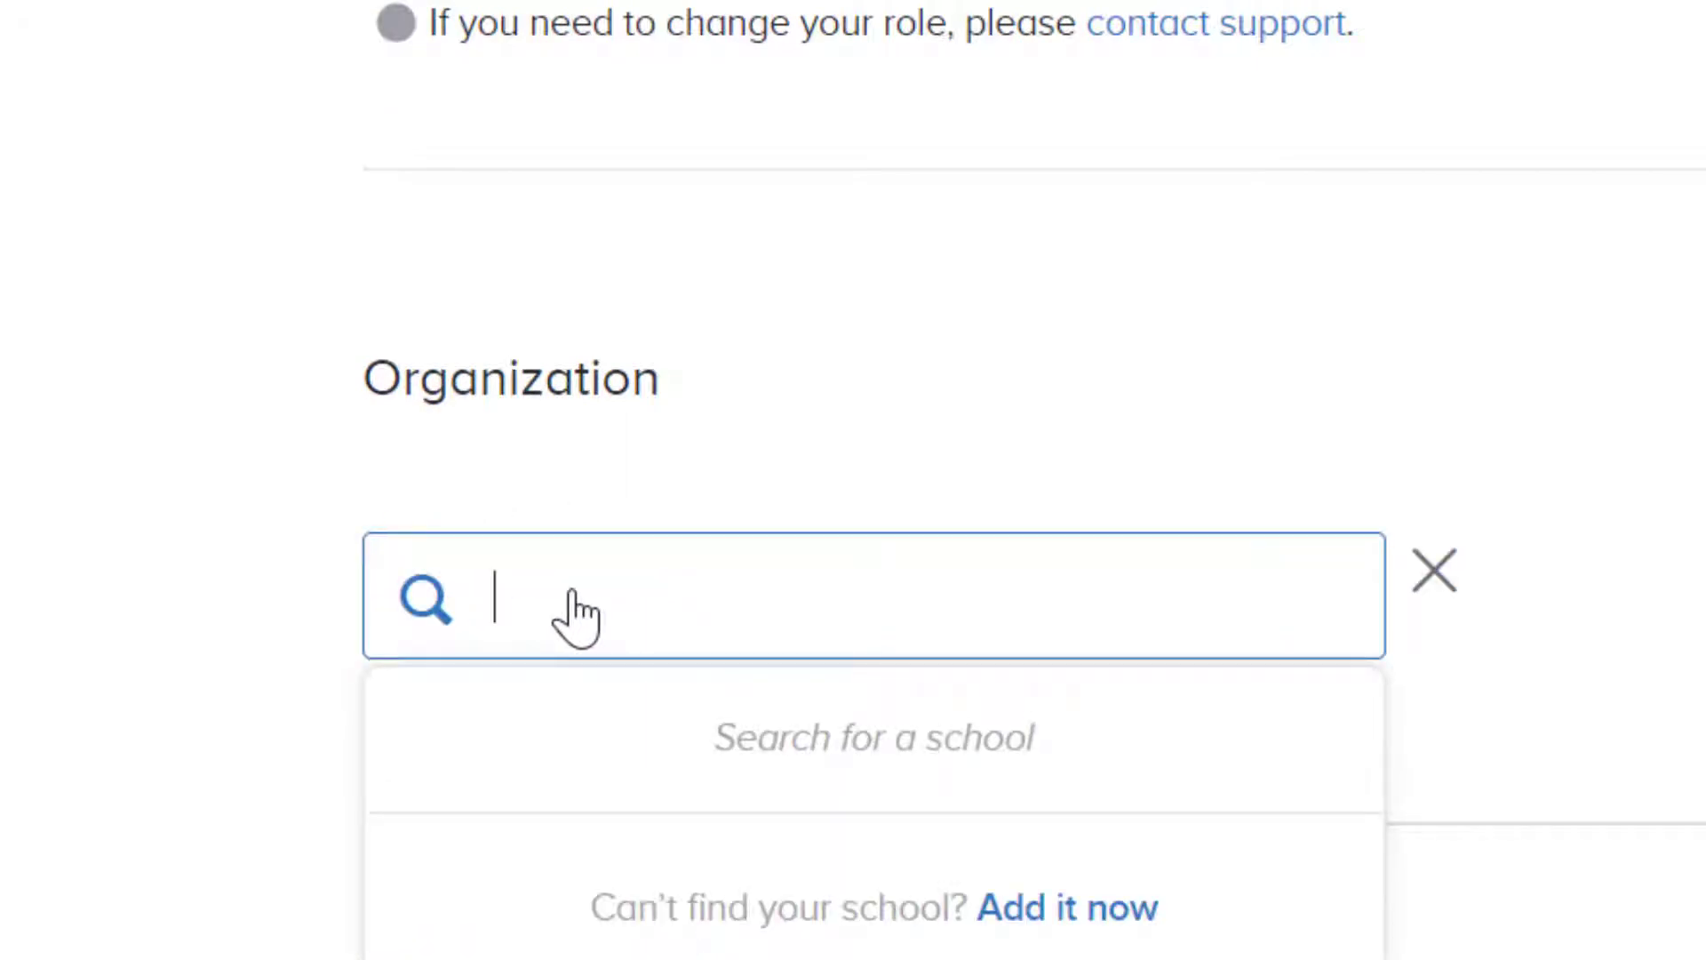
pyautogui.write('neonet')
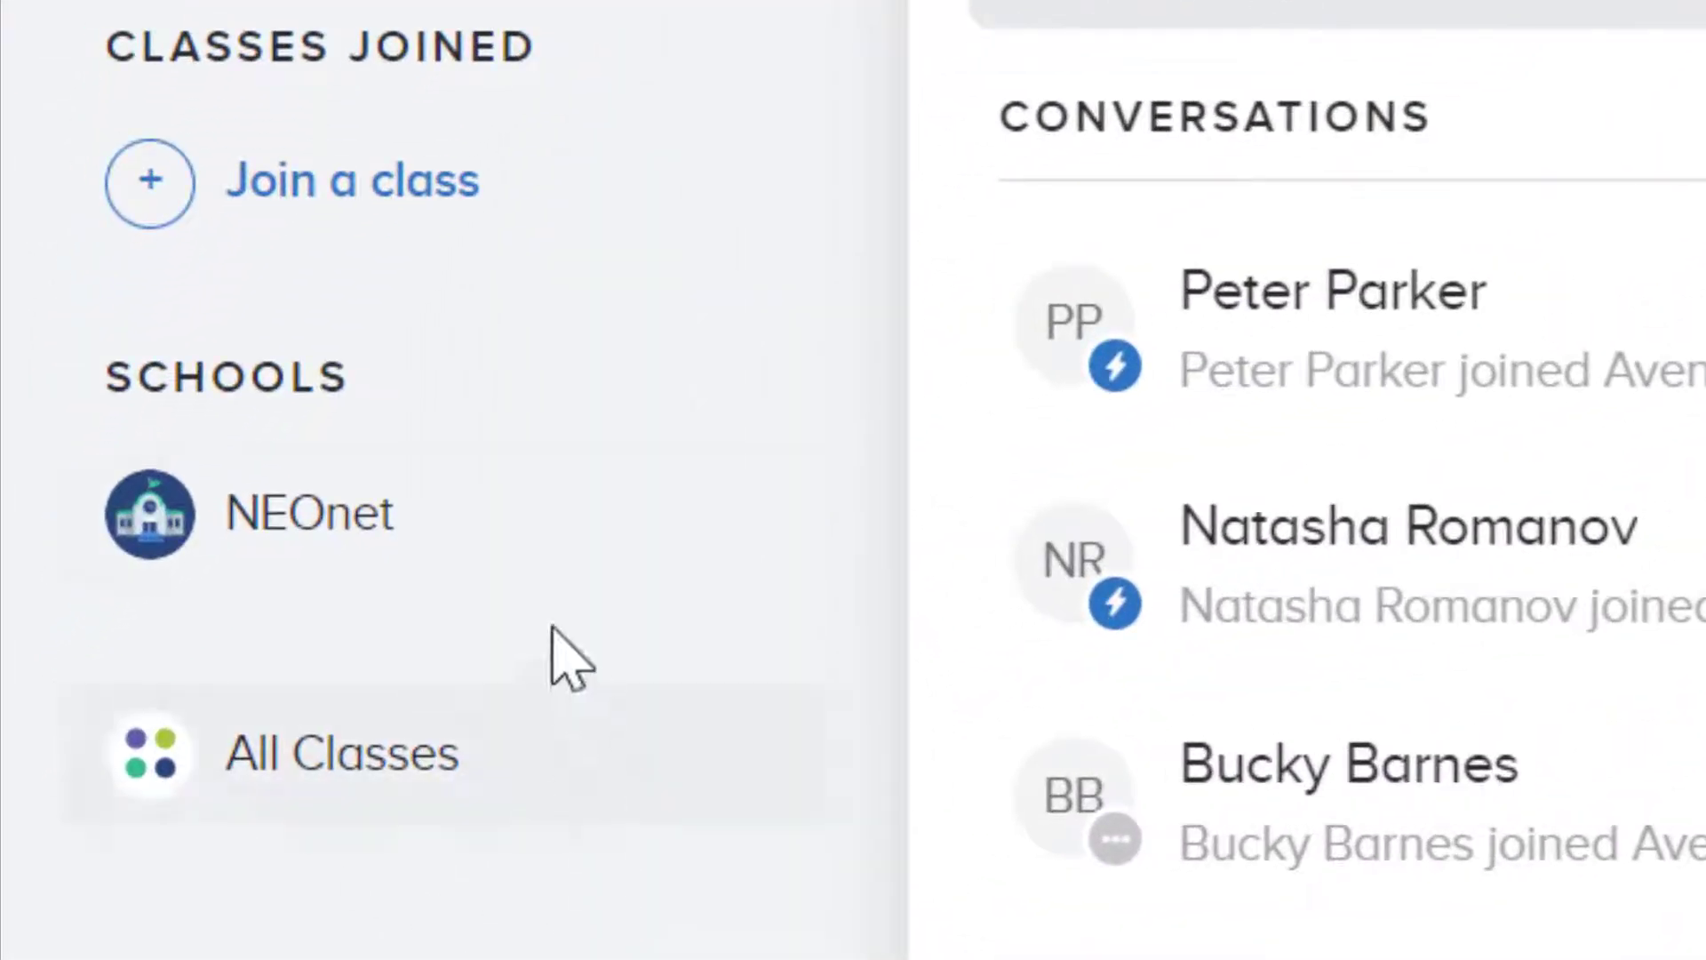
pyautogui.click(391, 519)
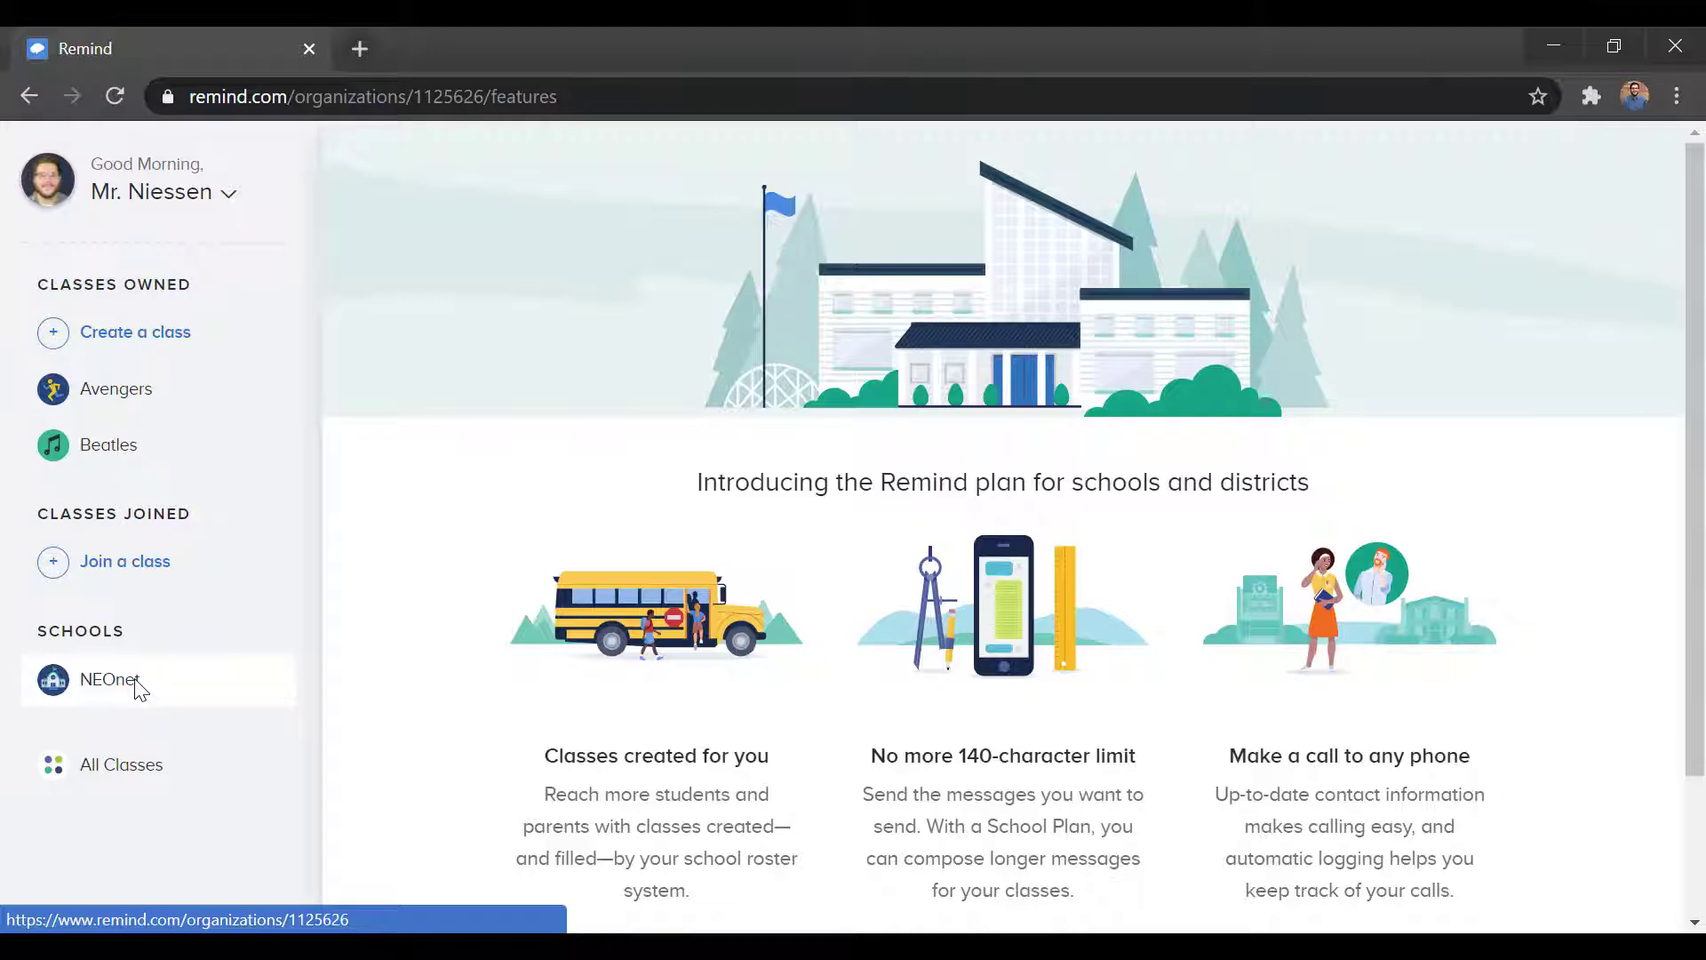
pyautogui.scroll(-2, 689, 543)
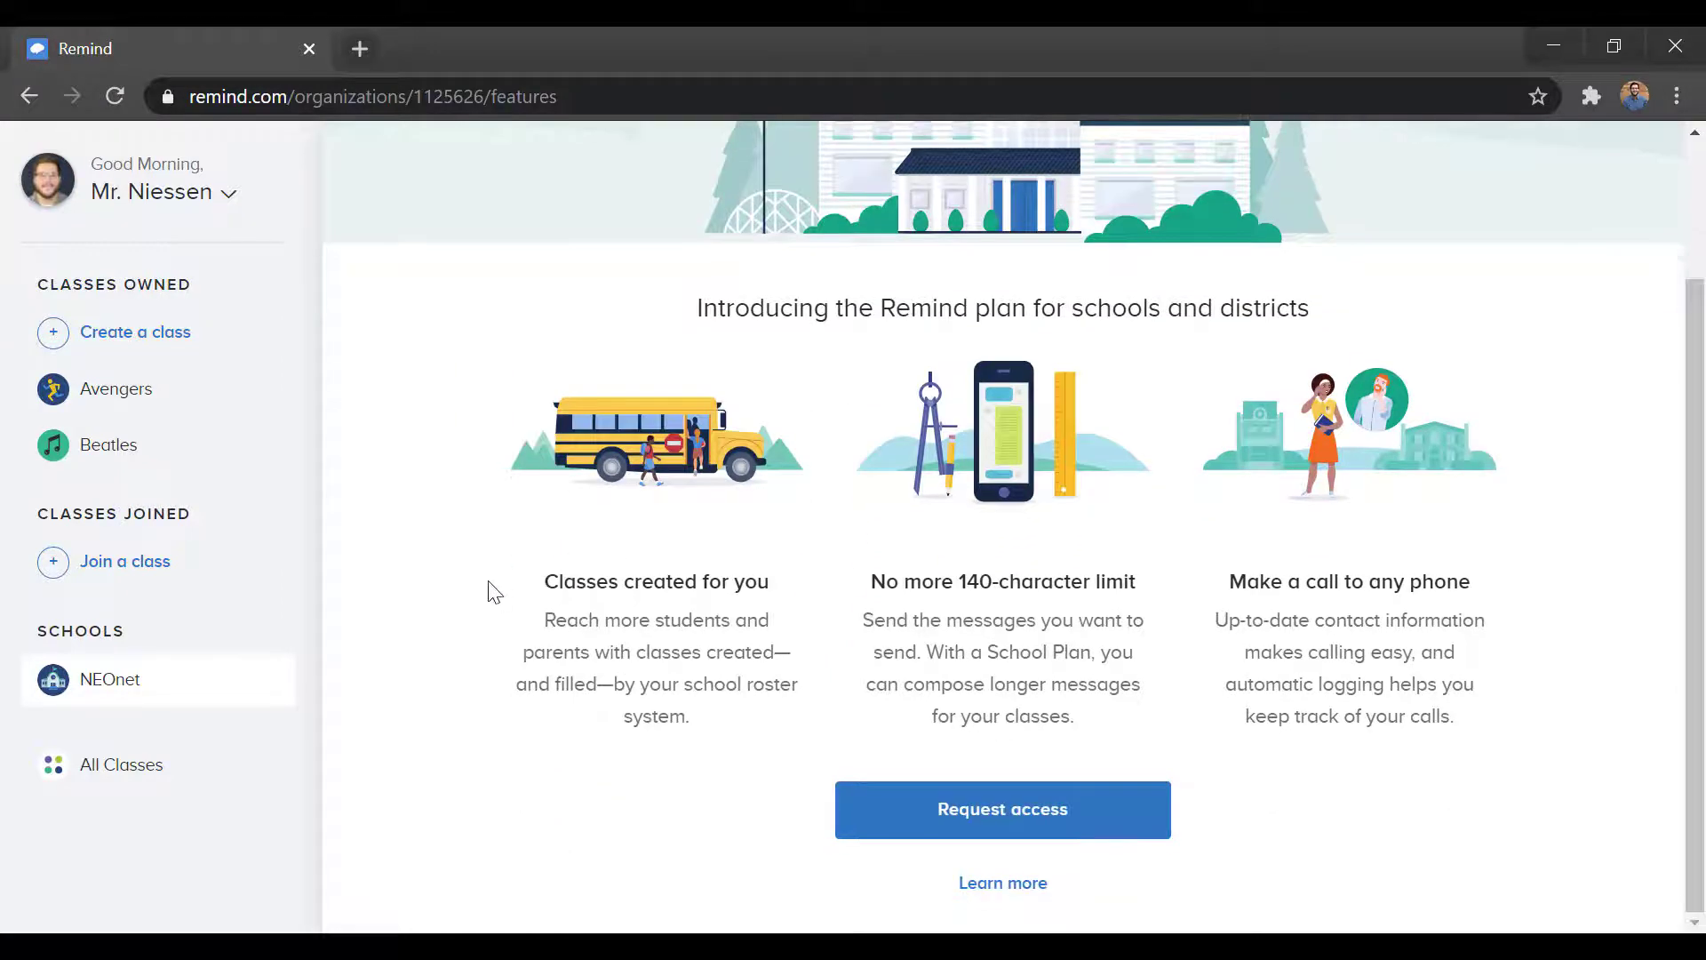
pyautogui.click(115, 388)
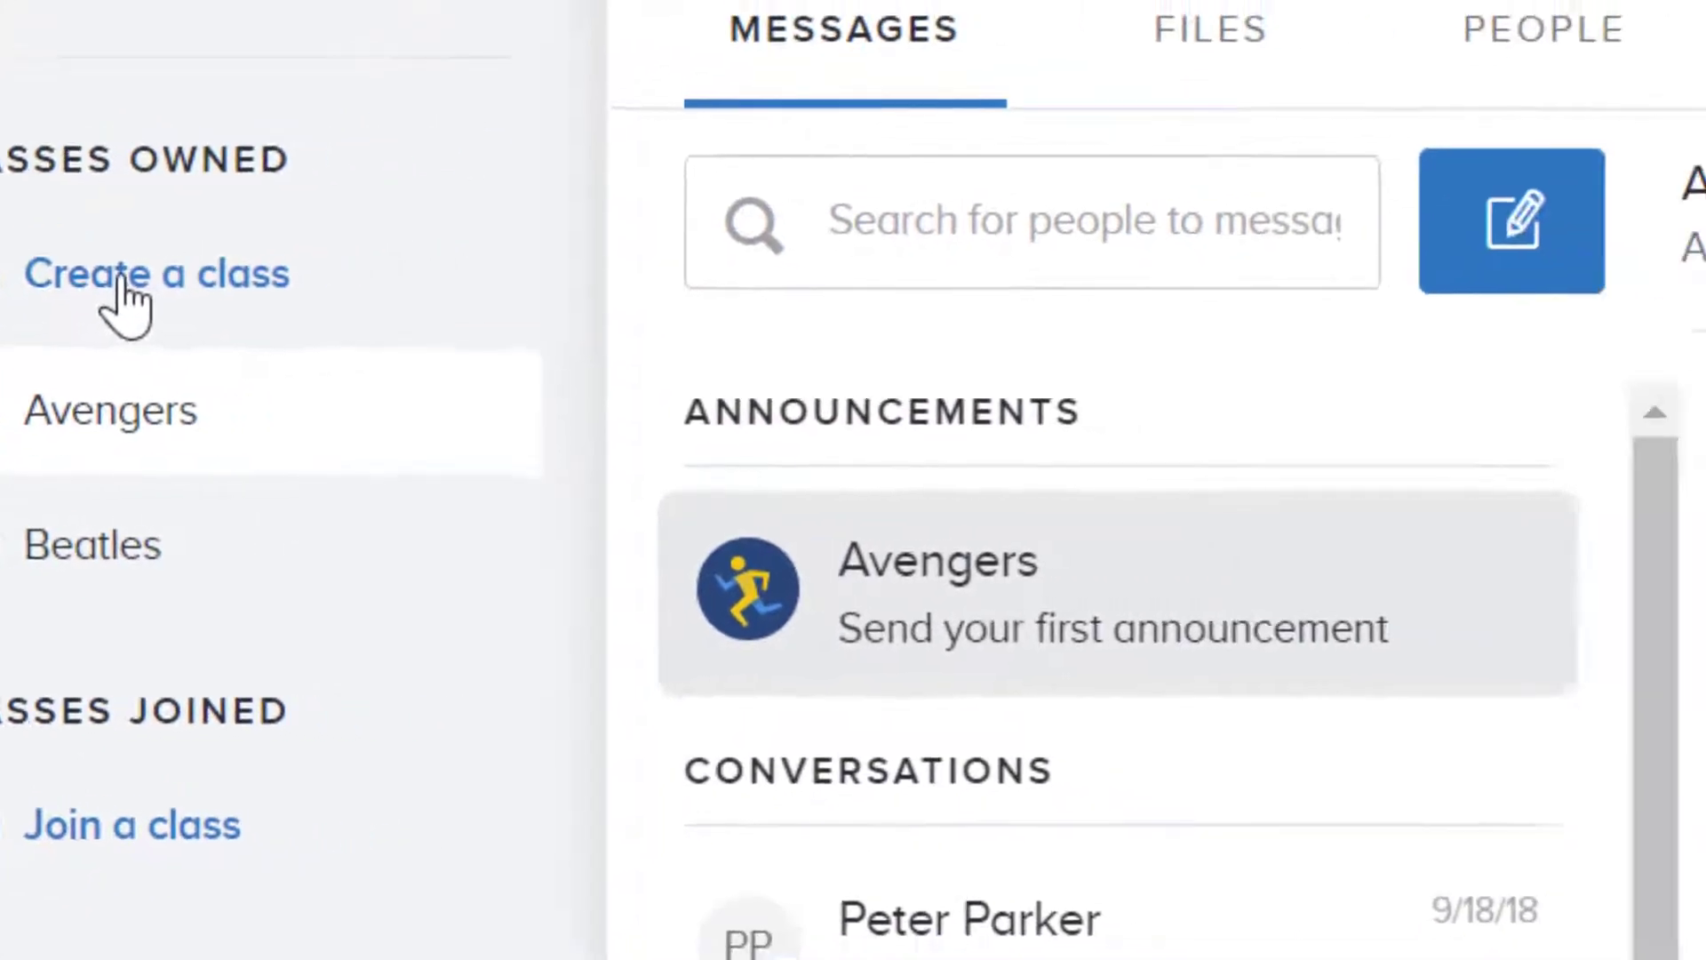
pyautogui.click(305, 269)
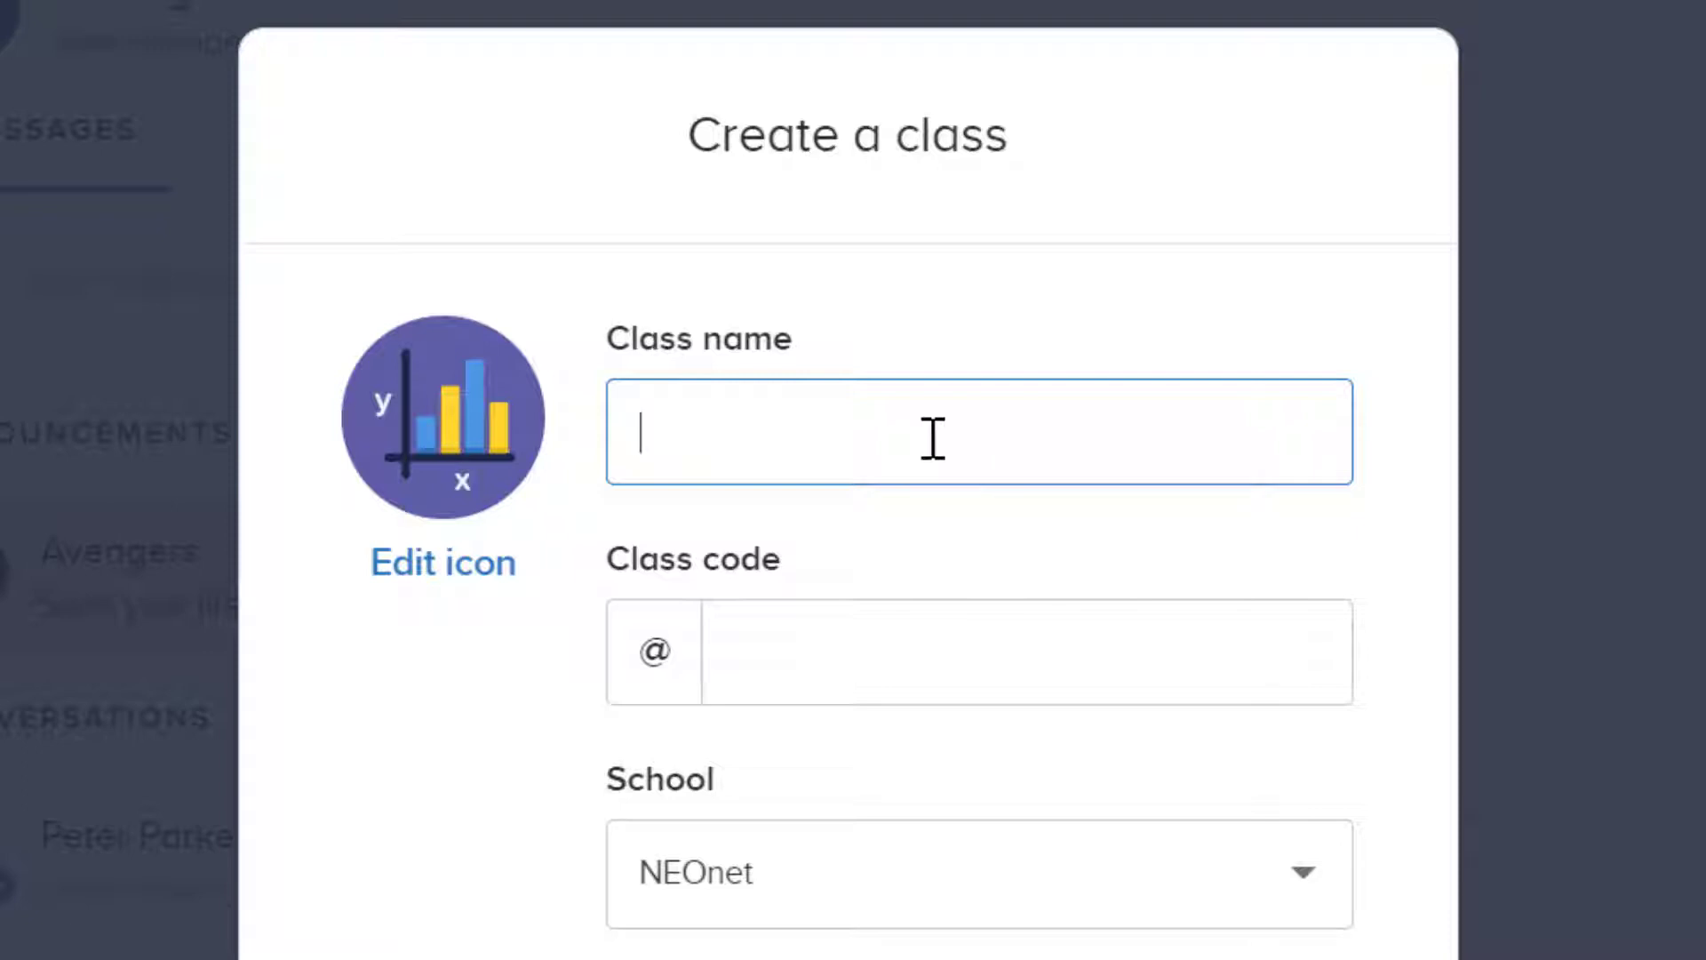
pyautogui.write('Superhe')
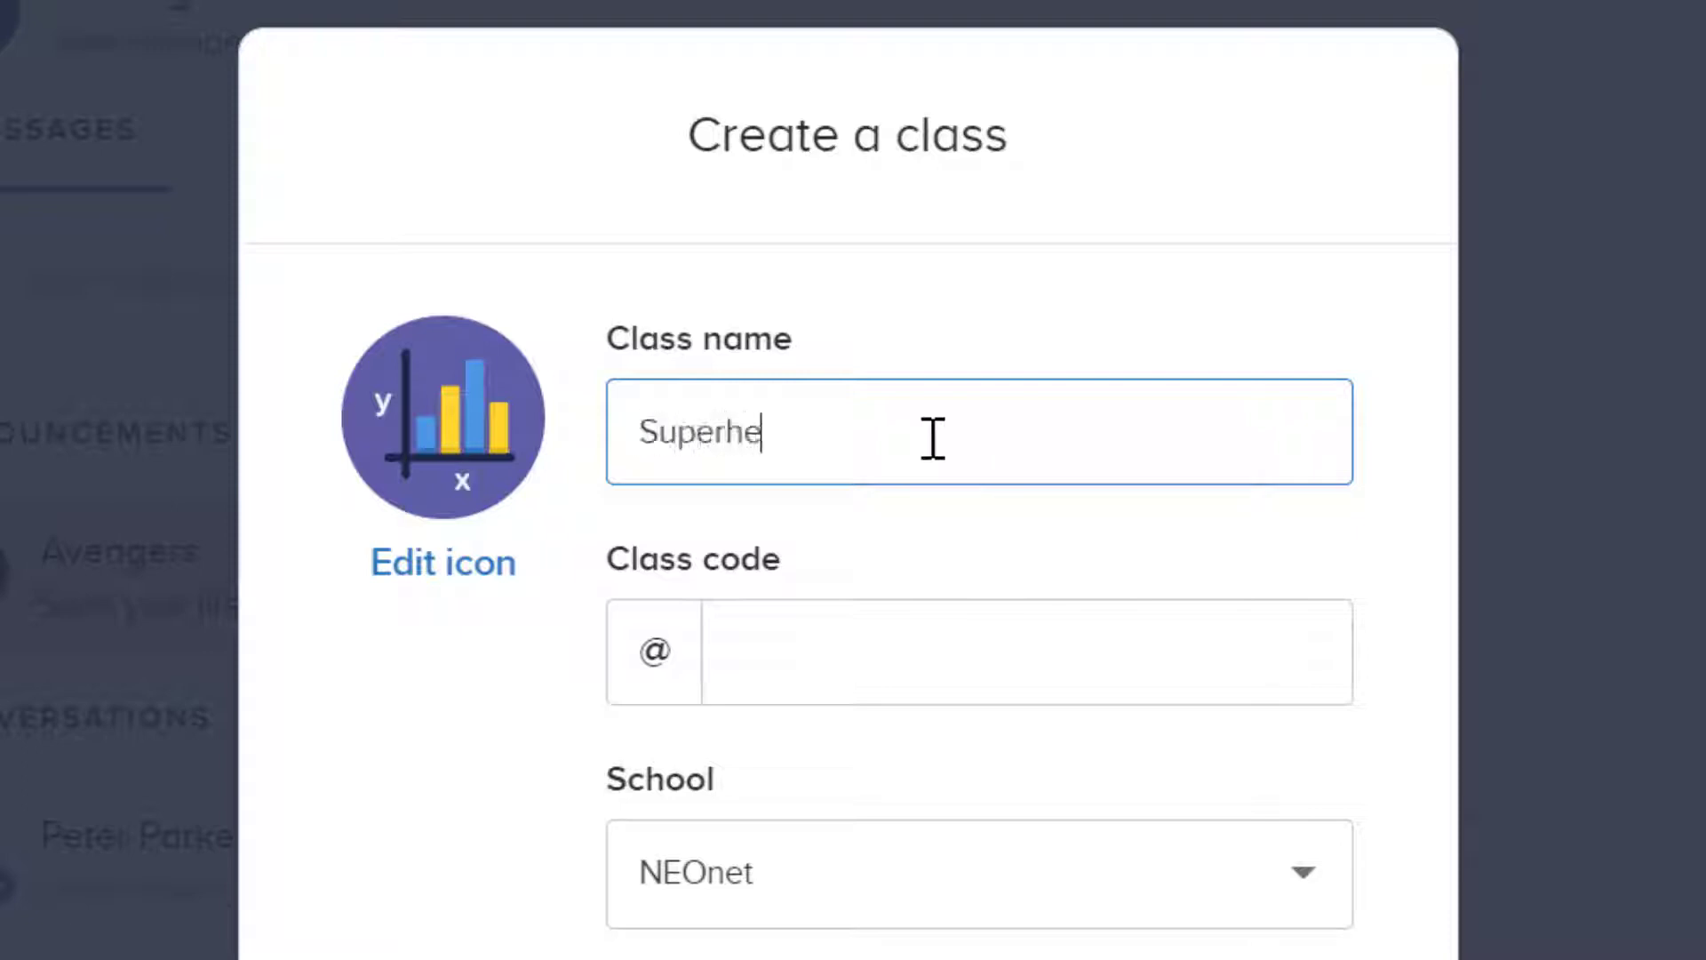
pyautogui.write('roes')
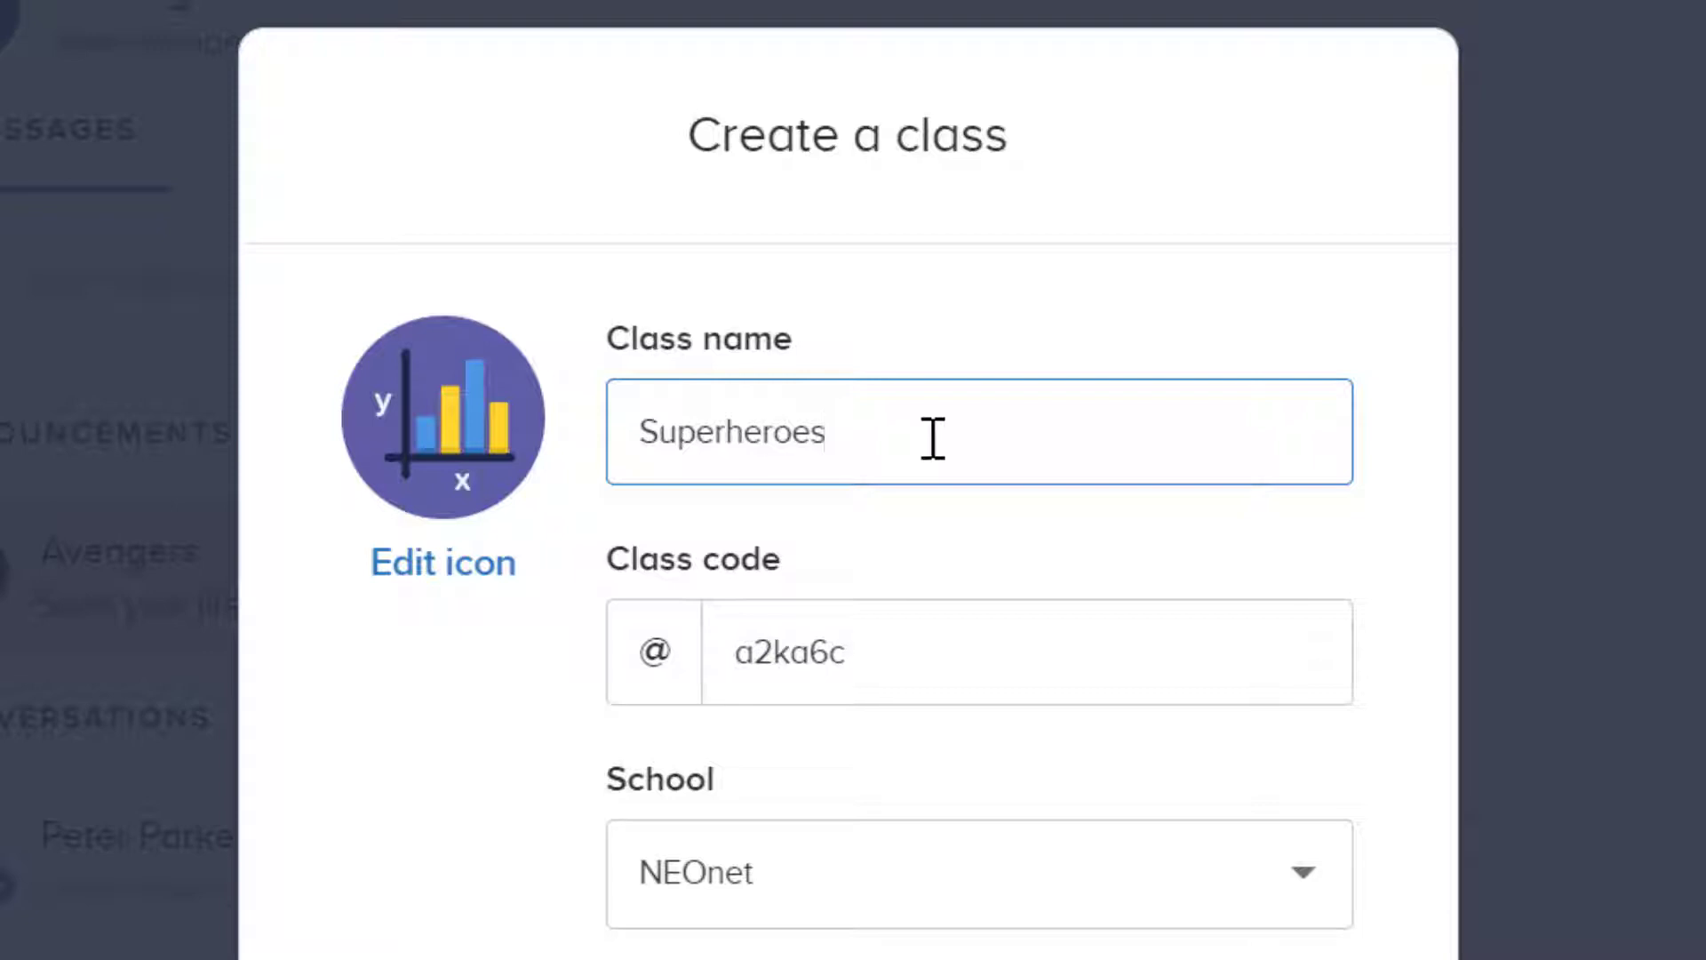
pyautogui.click(906, 681)
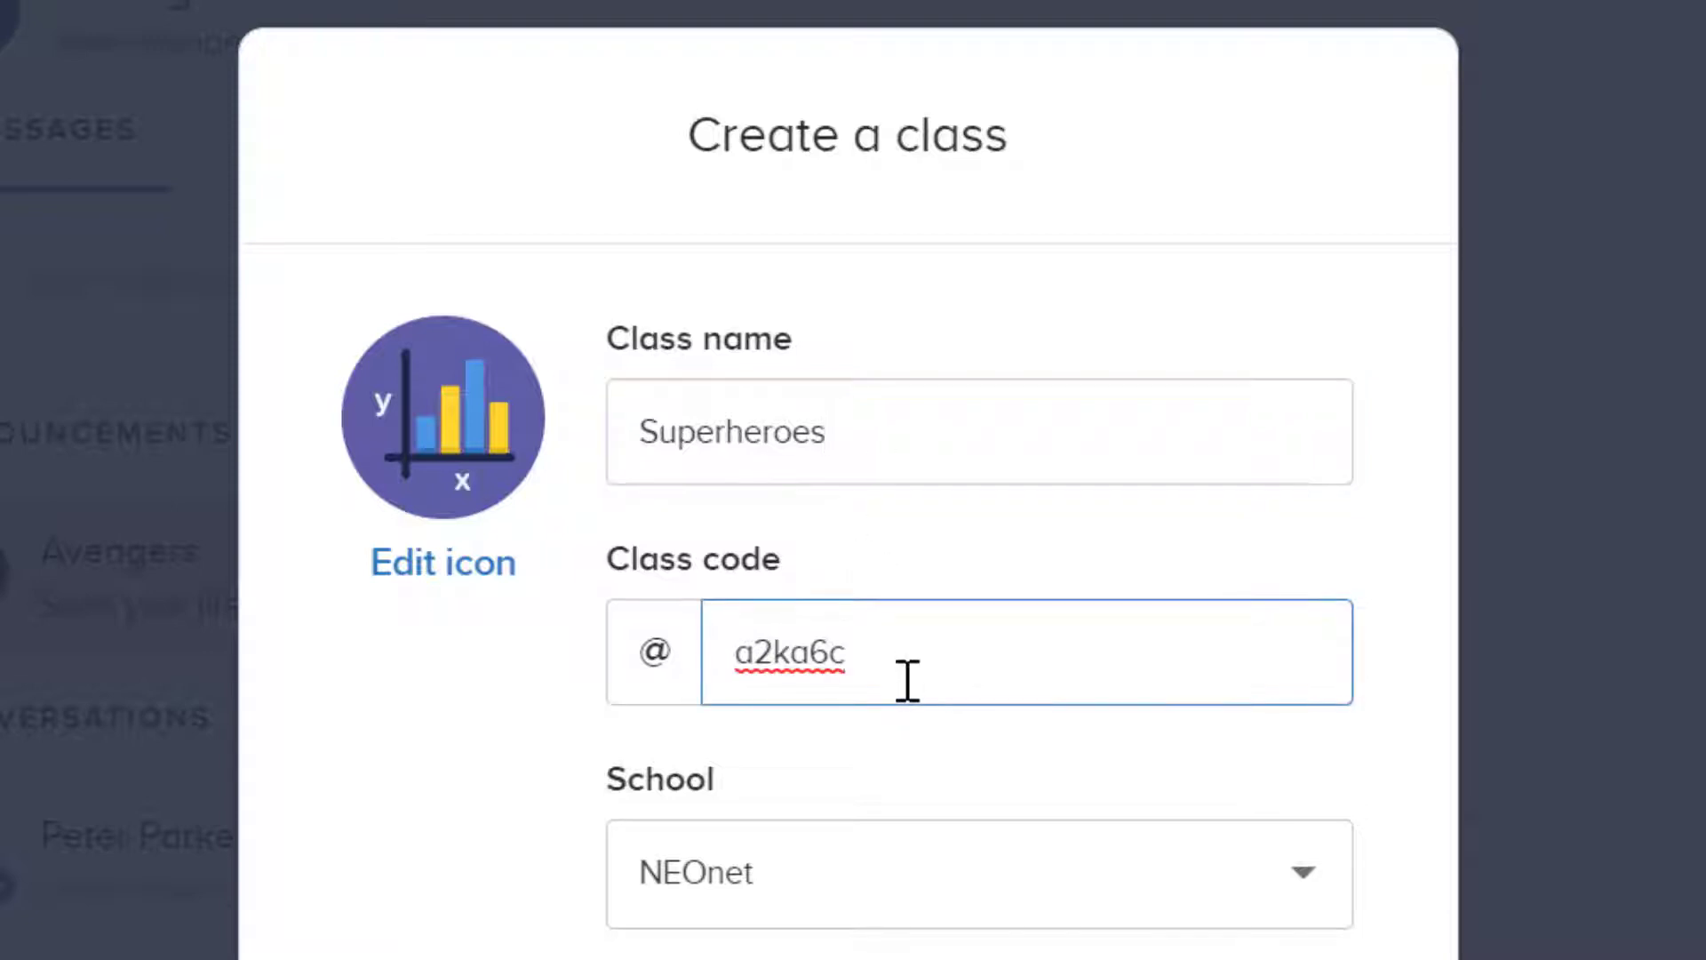
pyautogui.doubleClick(907, 681)
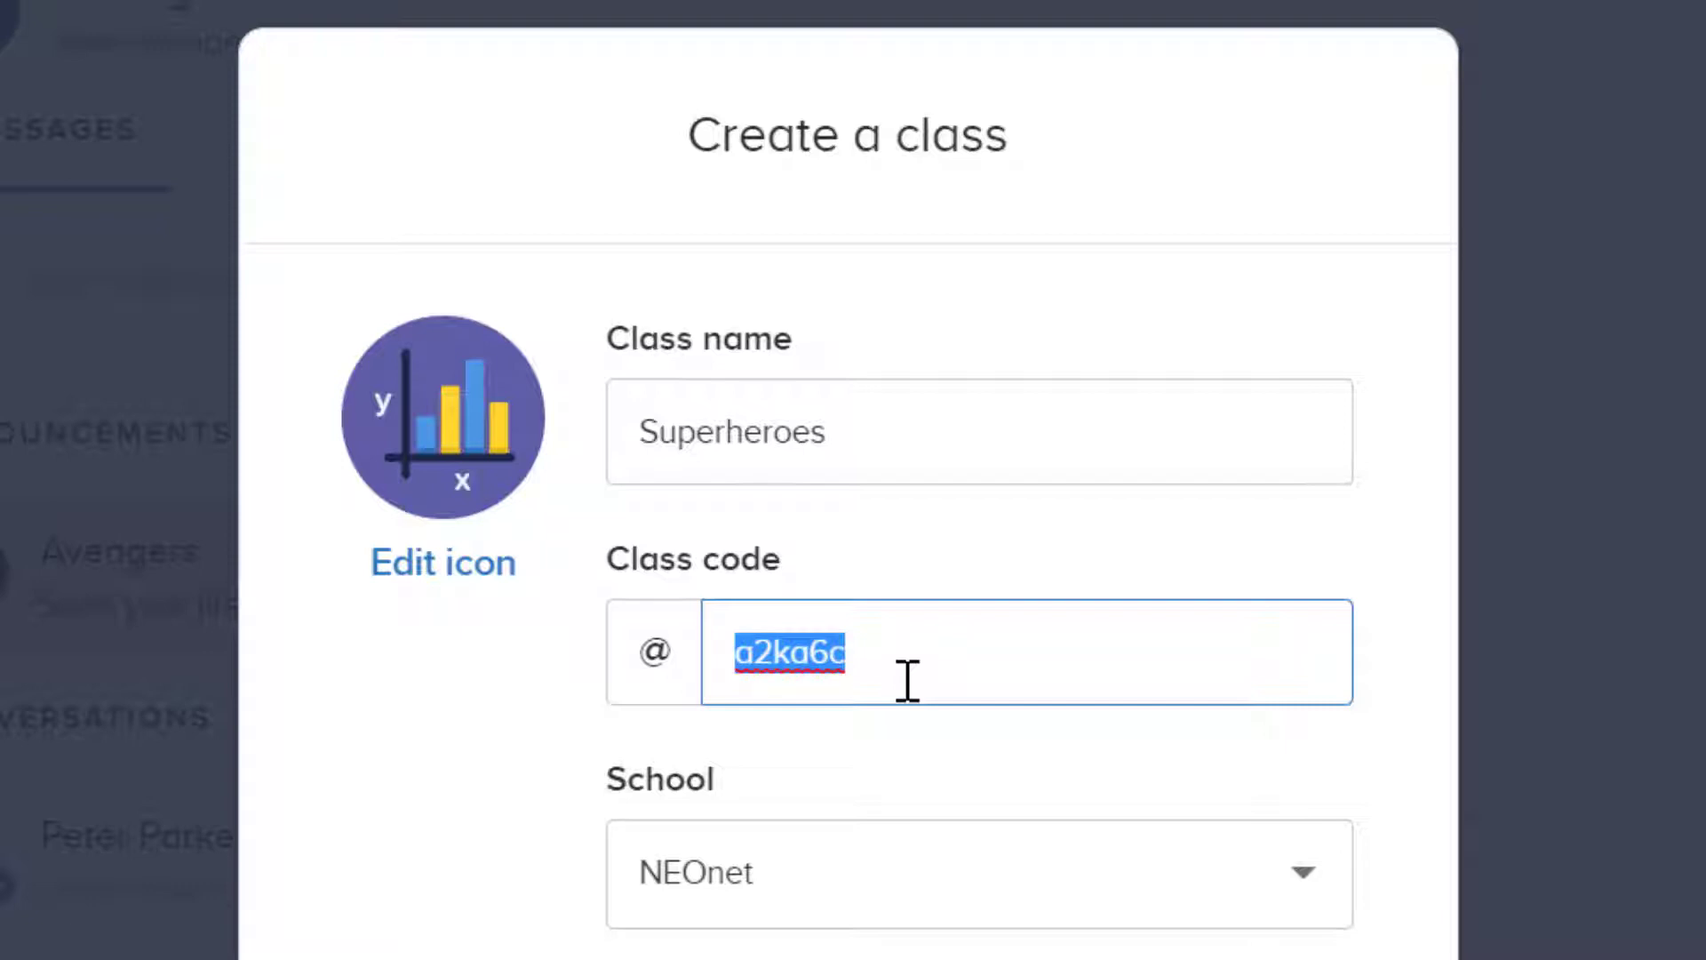
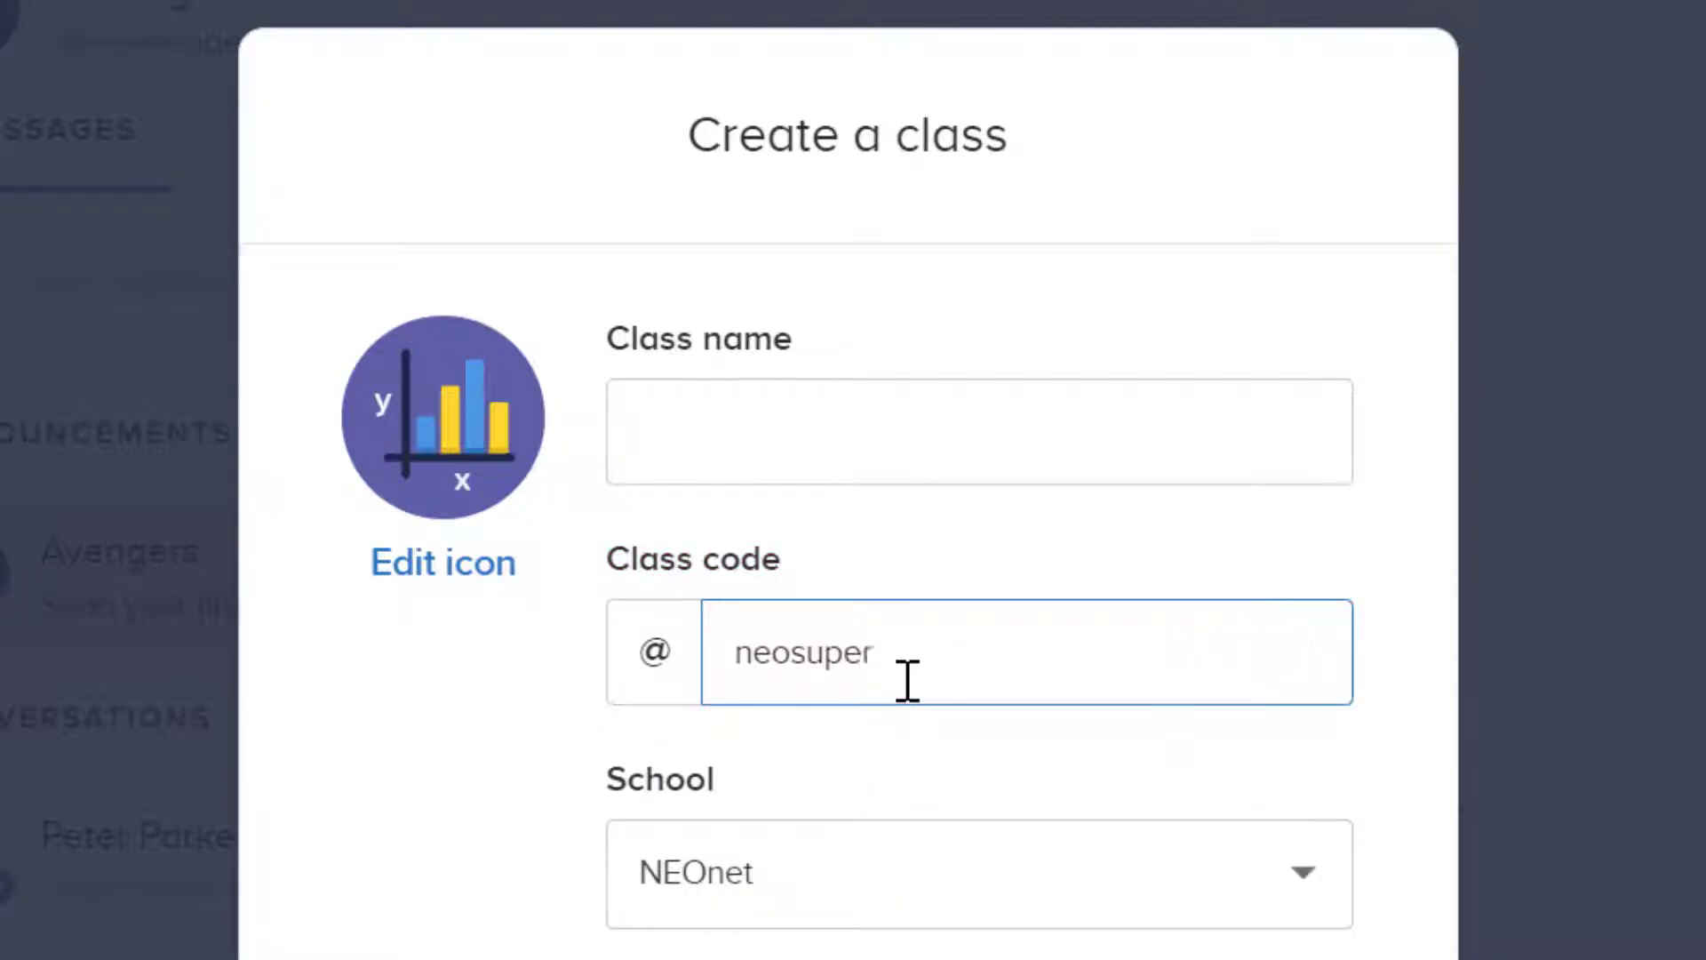
pyautogui.click(826, 457)
pyautogui.write('Superheores')
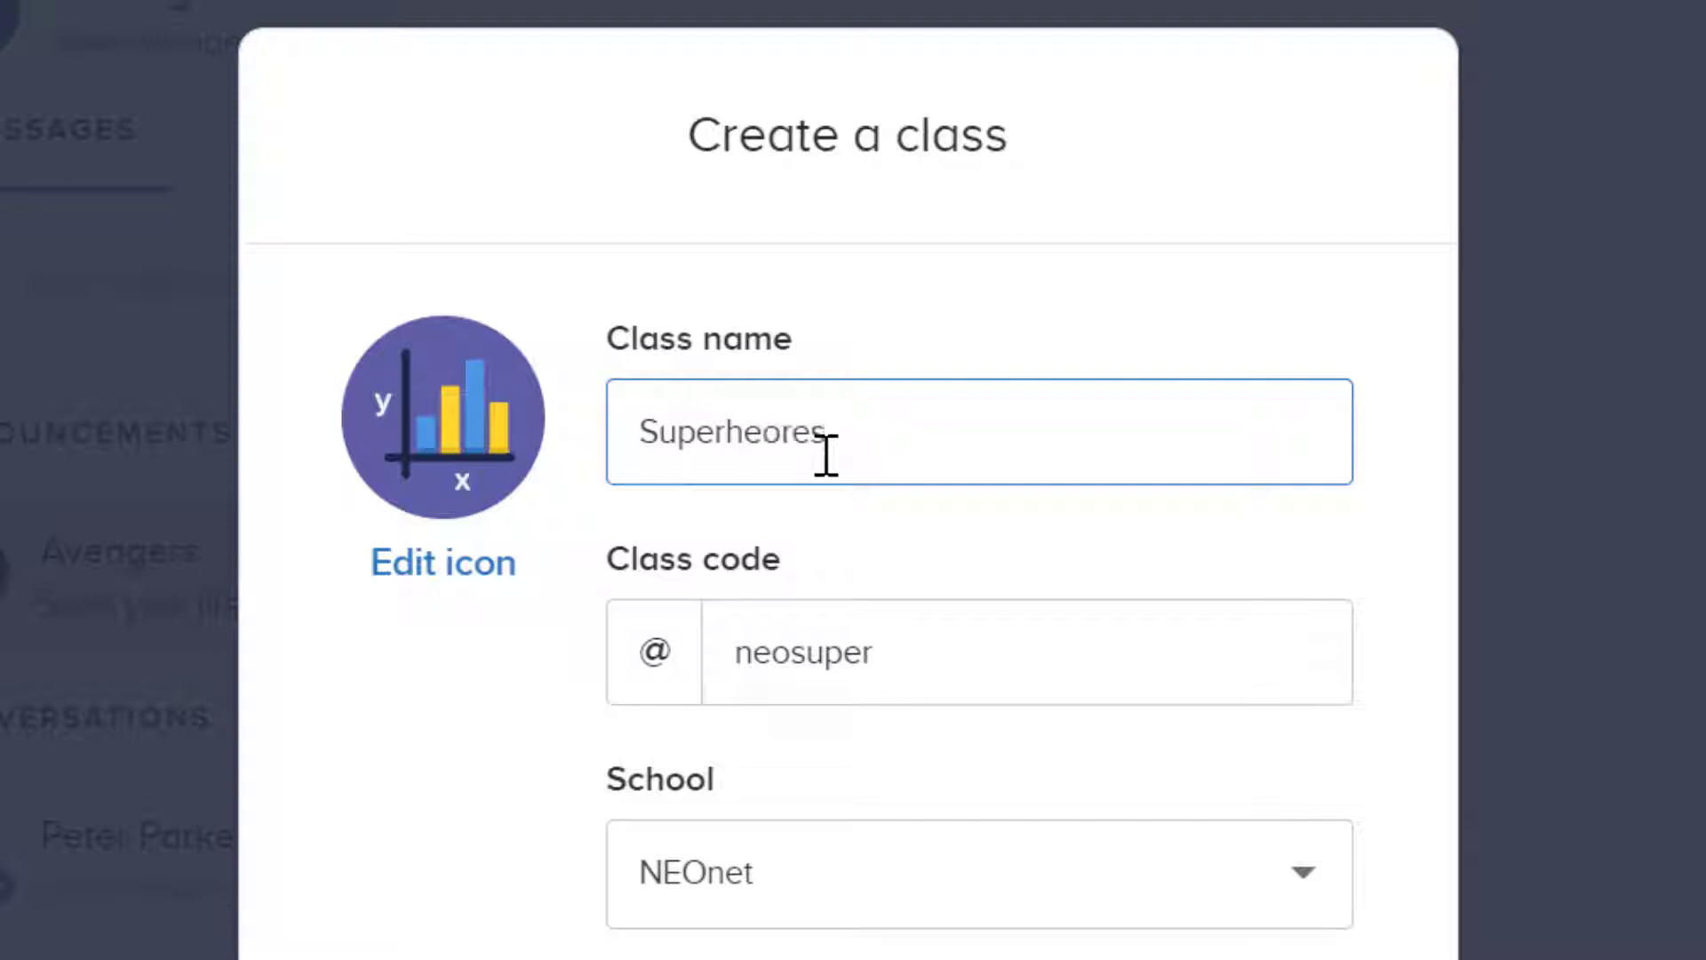
# Step: Keep NEOnet as the school and create the Superheores class
pyautogui.scroll(-3, 400, 648)
pyautogui.click(644, 622)
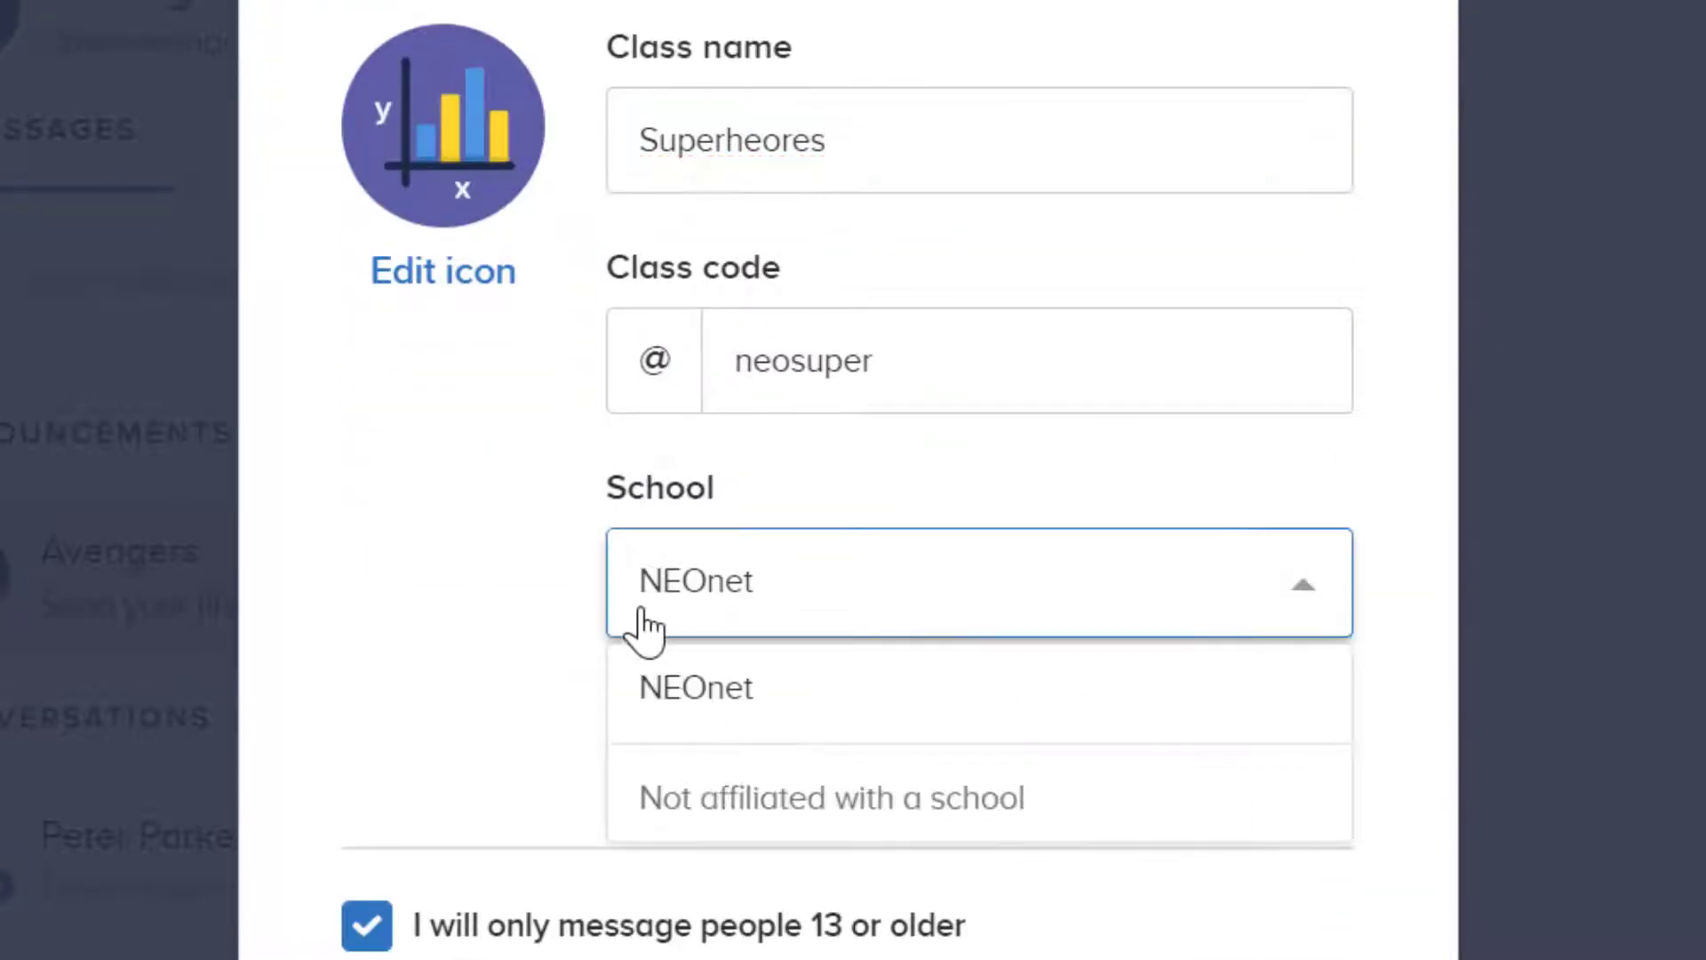
pyautogui.click(407, 680)
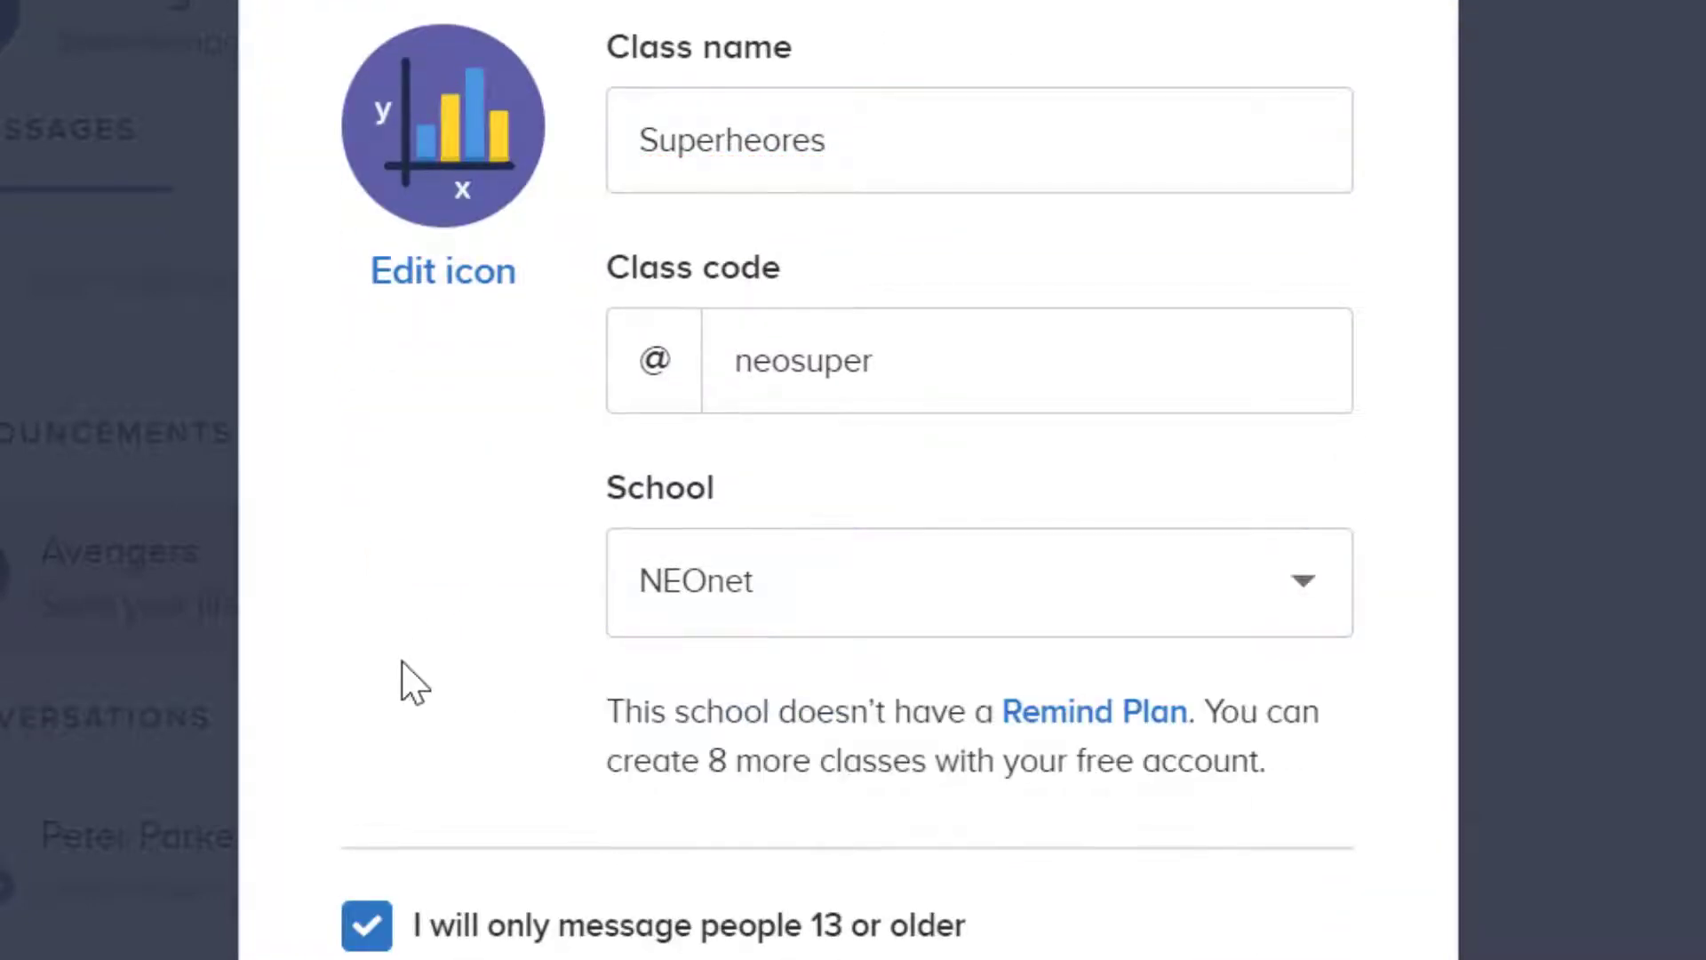
pyautogui.scroll(-5, 382, 788)
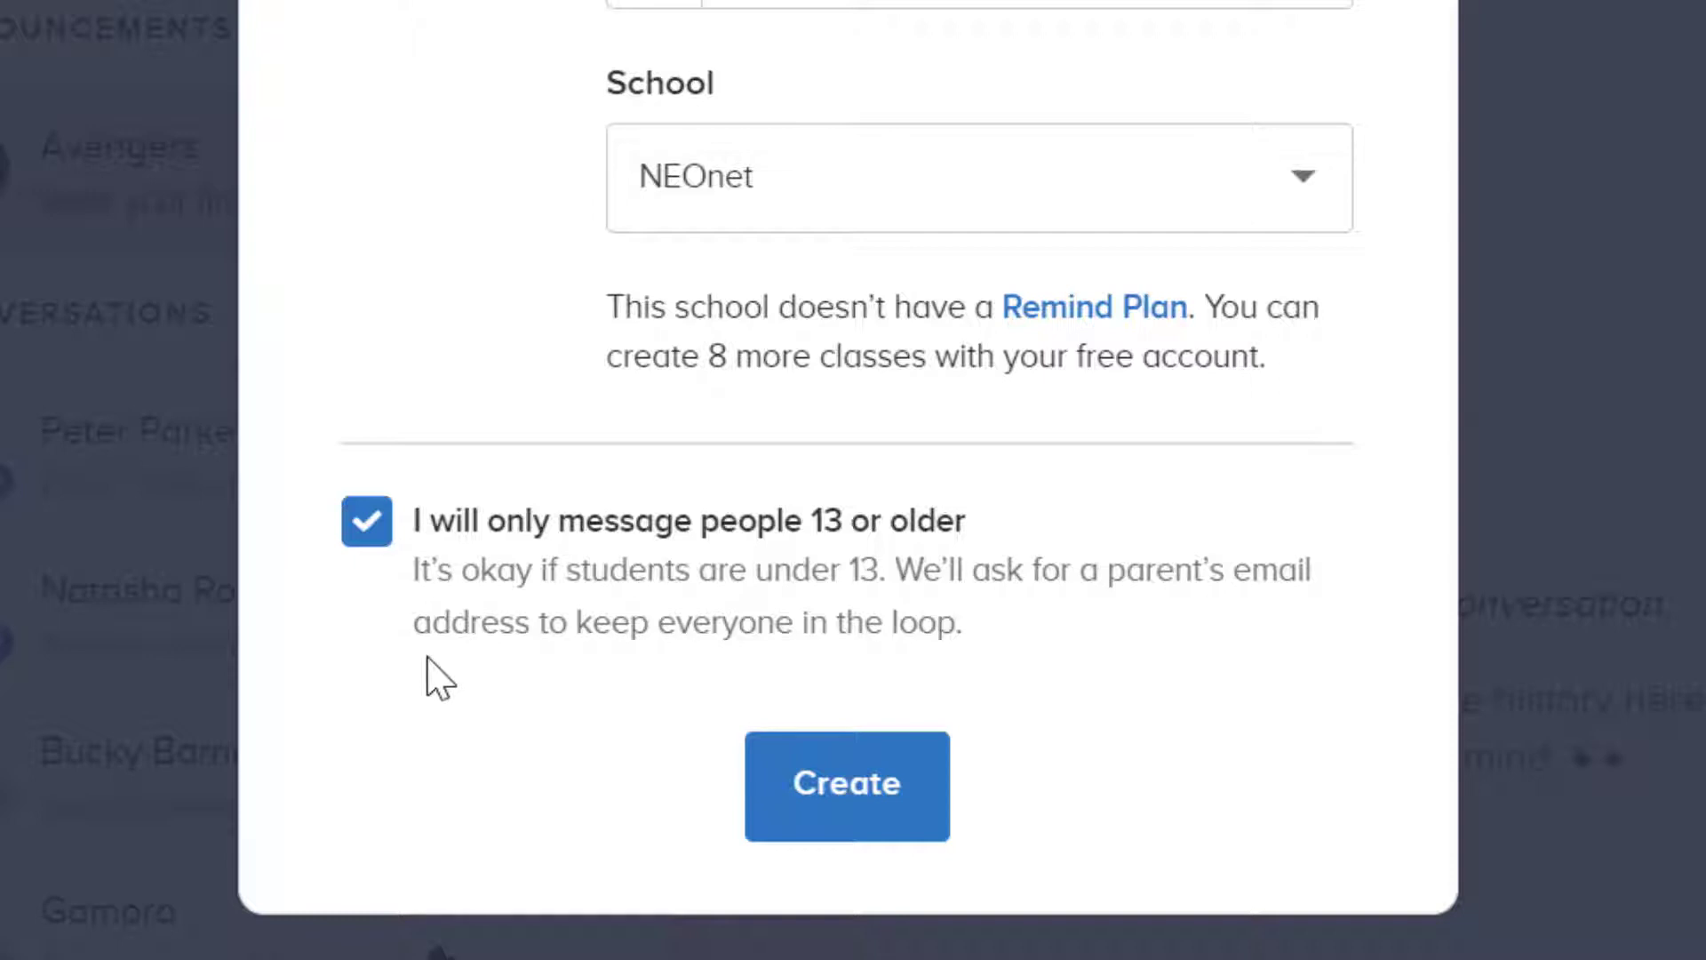
pyautogui.click(918, 791)
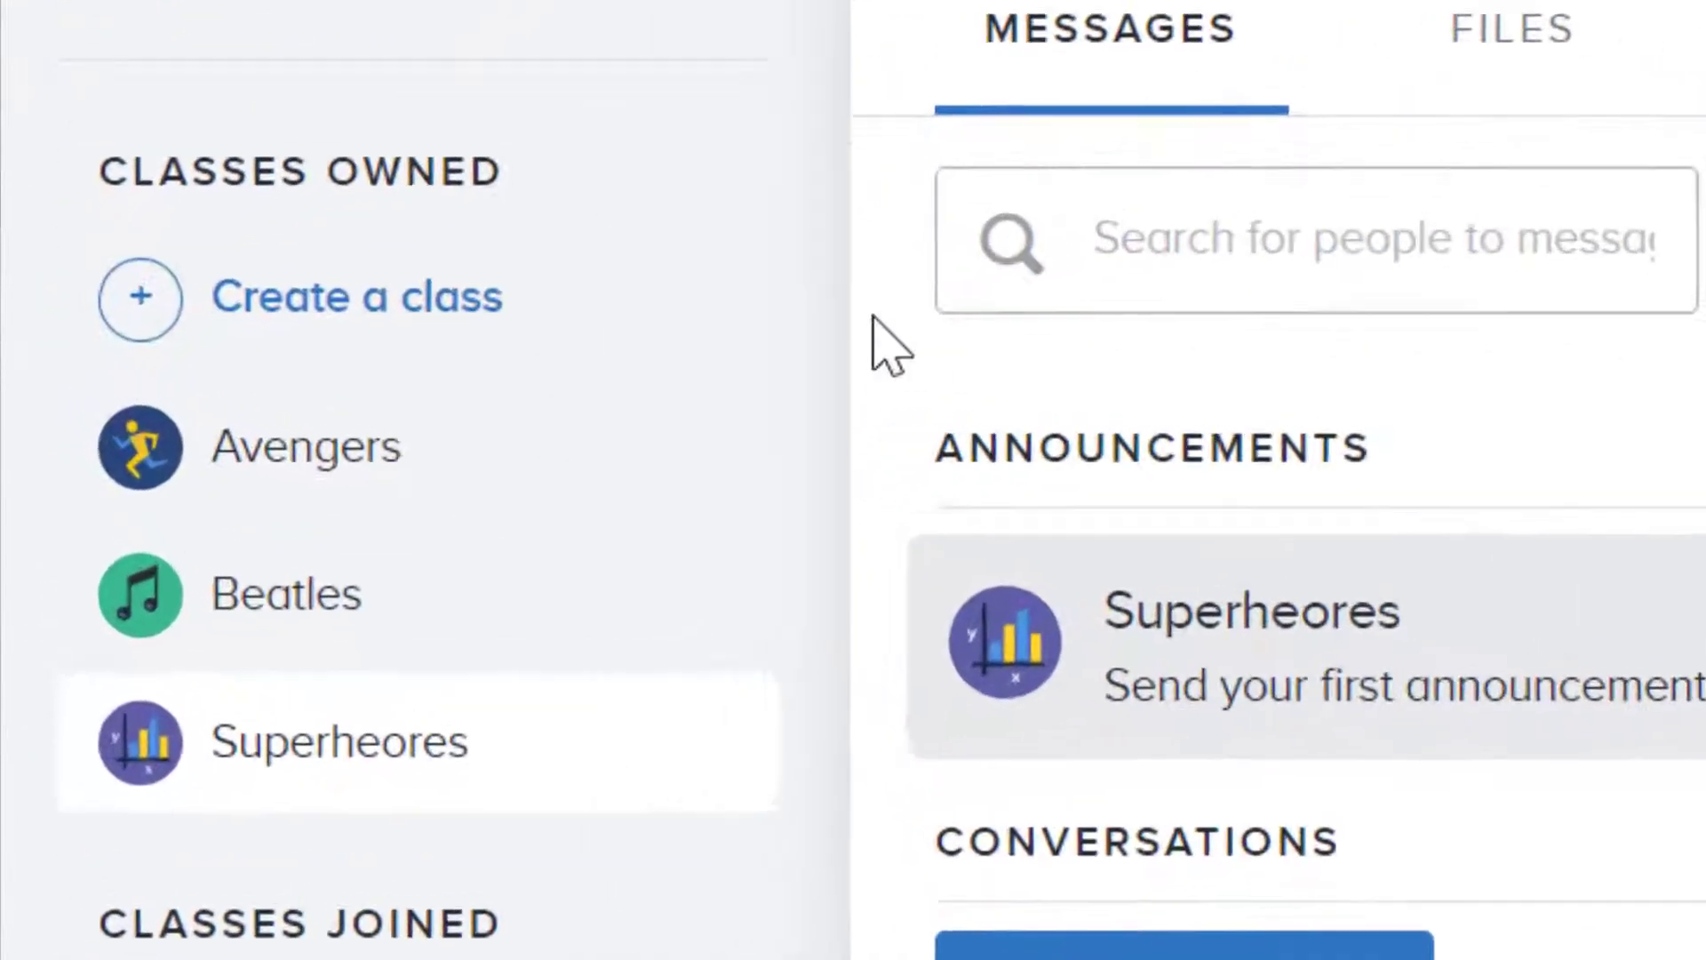
# Step: Look through the class's members, messages, files and people views
pyautogui.click(395, 782)
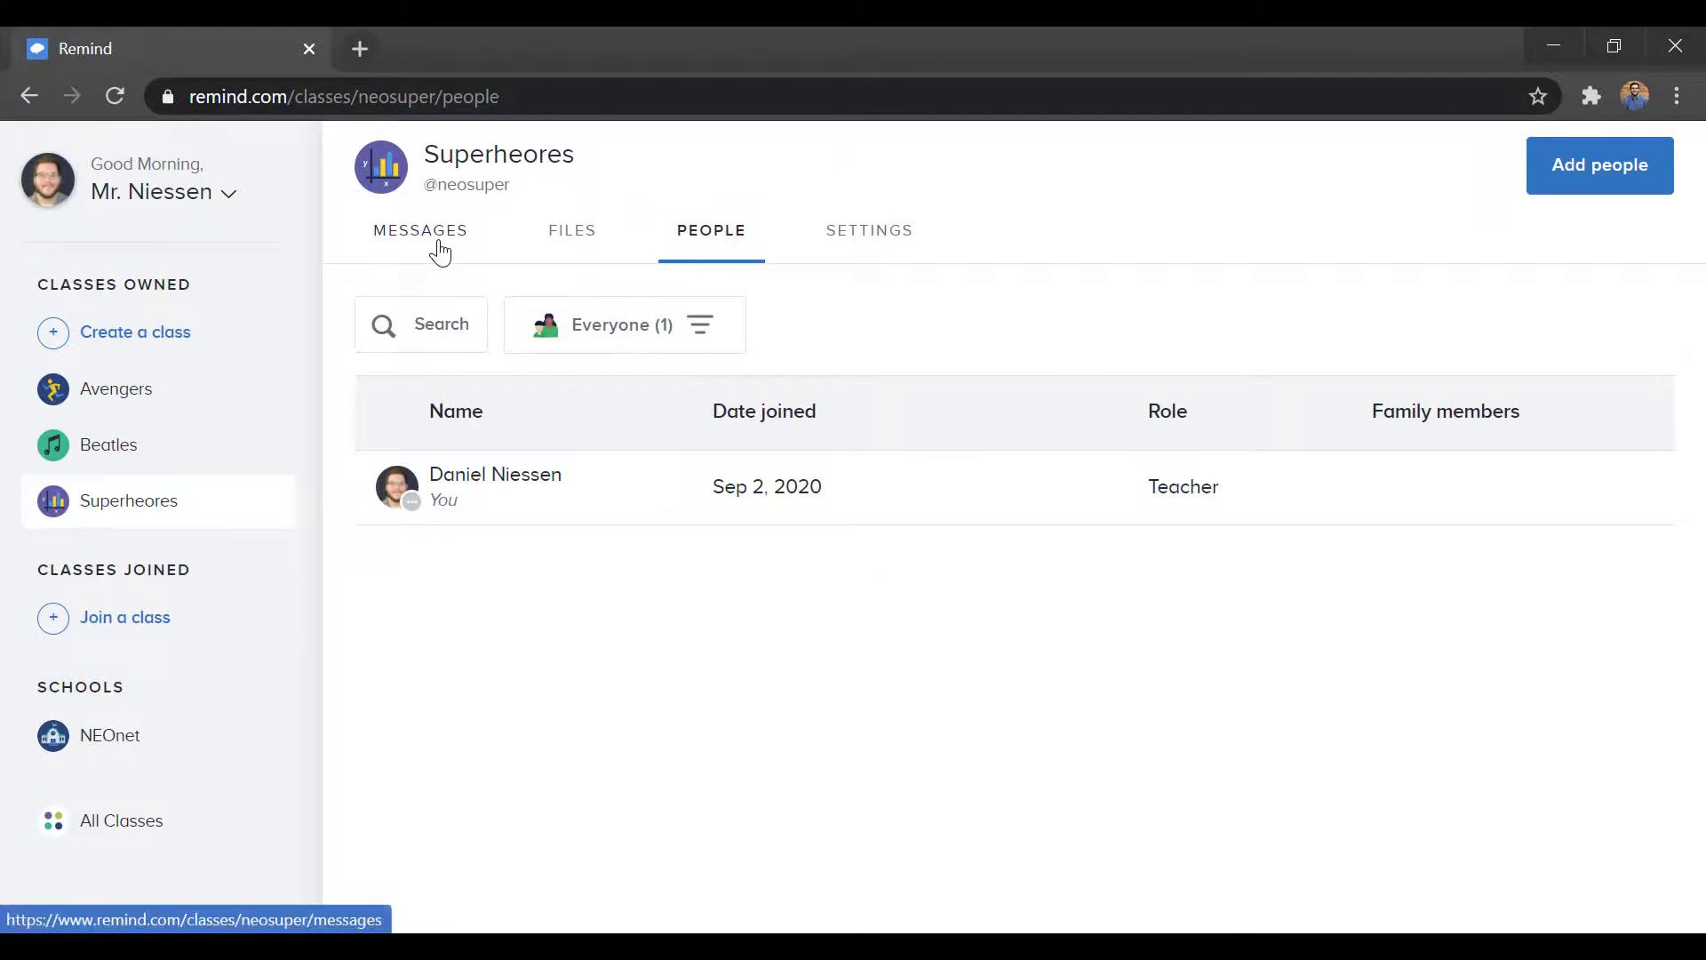
pyautogui.click(440, 253)
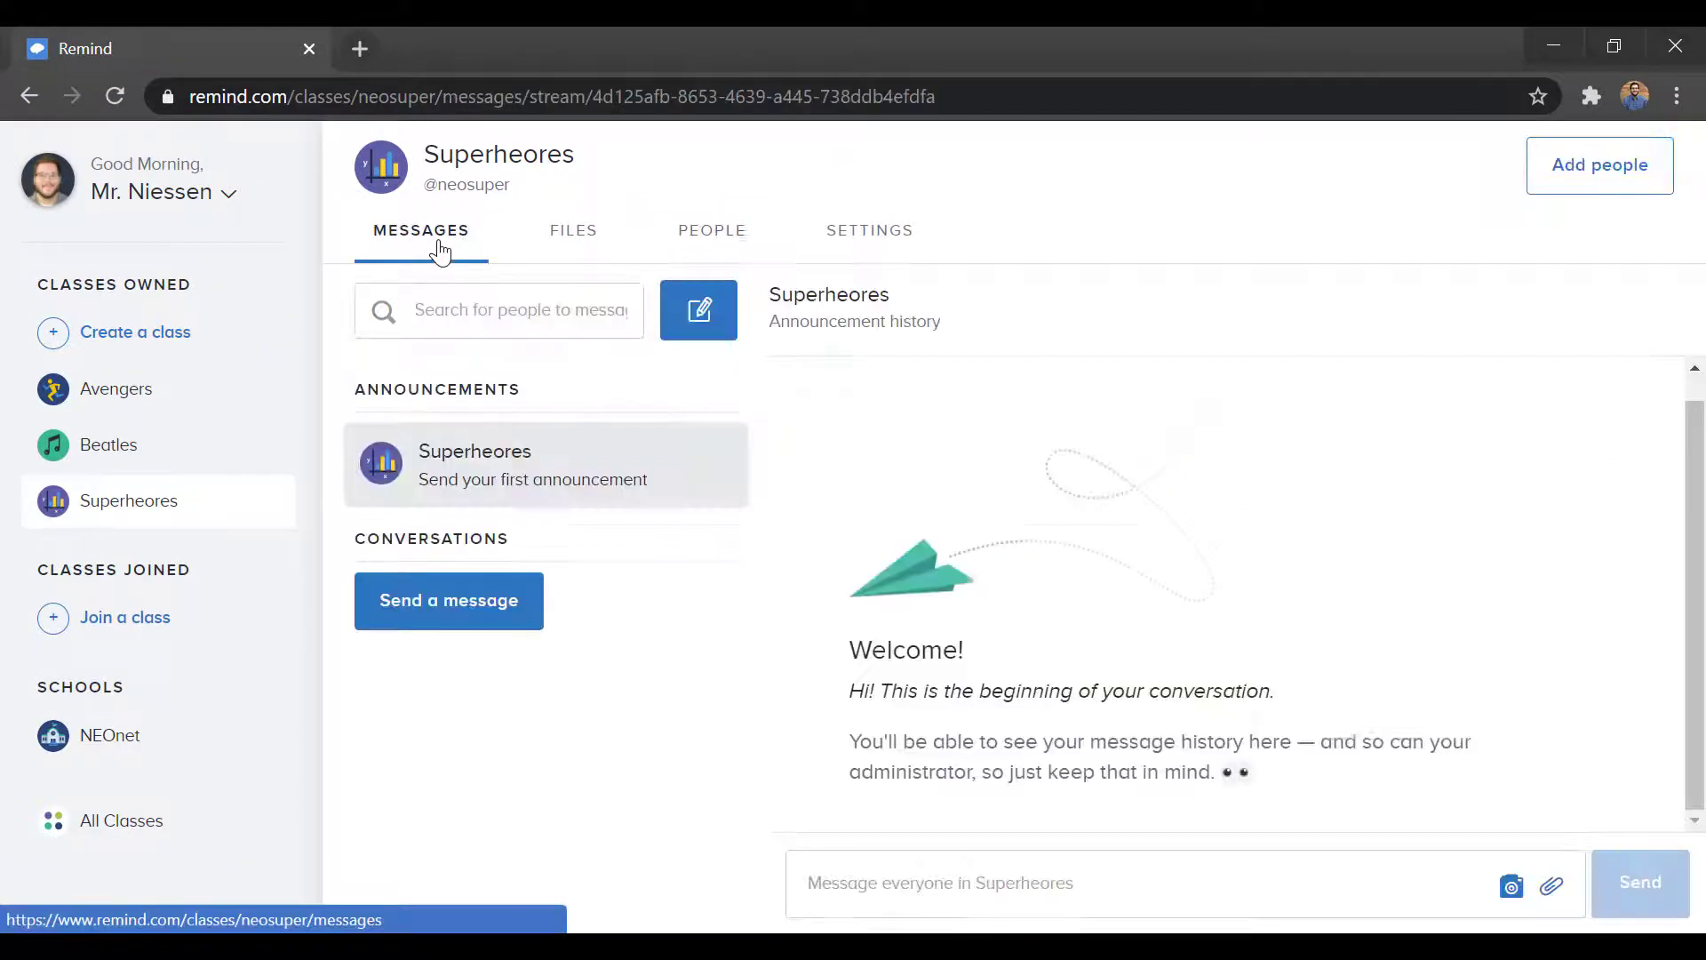
pyautogui.click(604, 240)
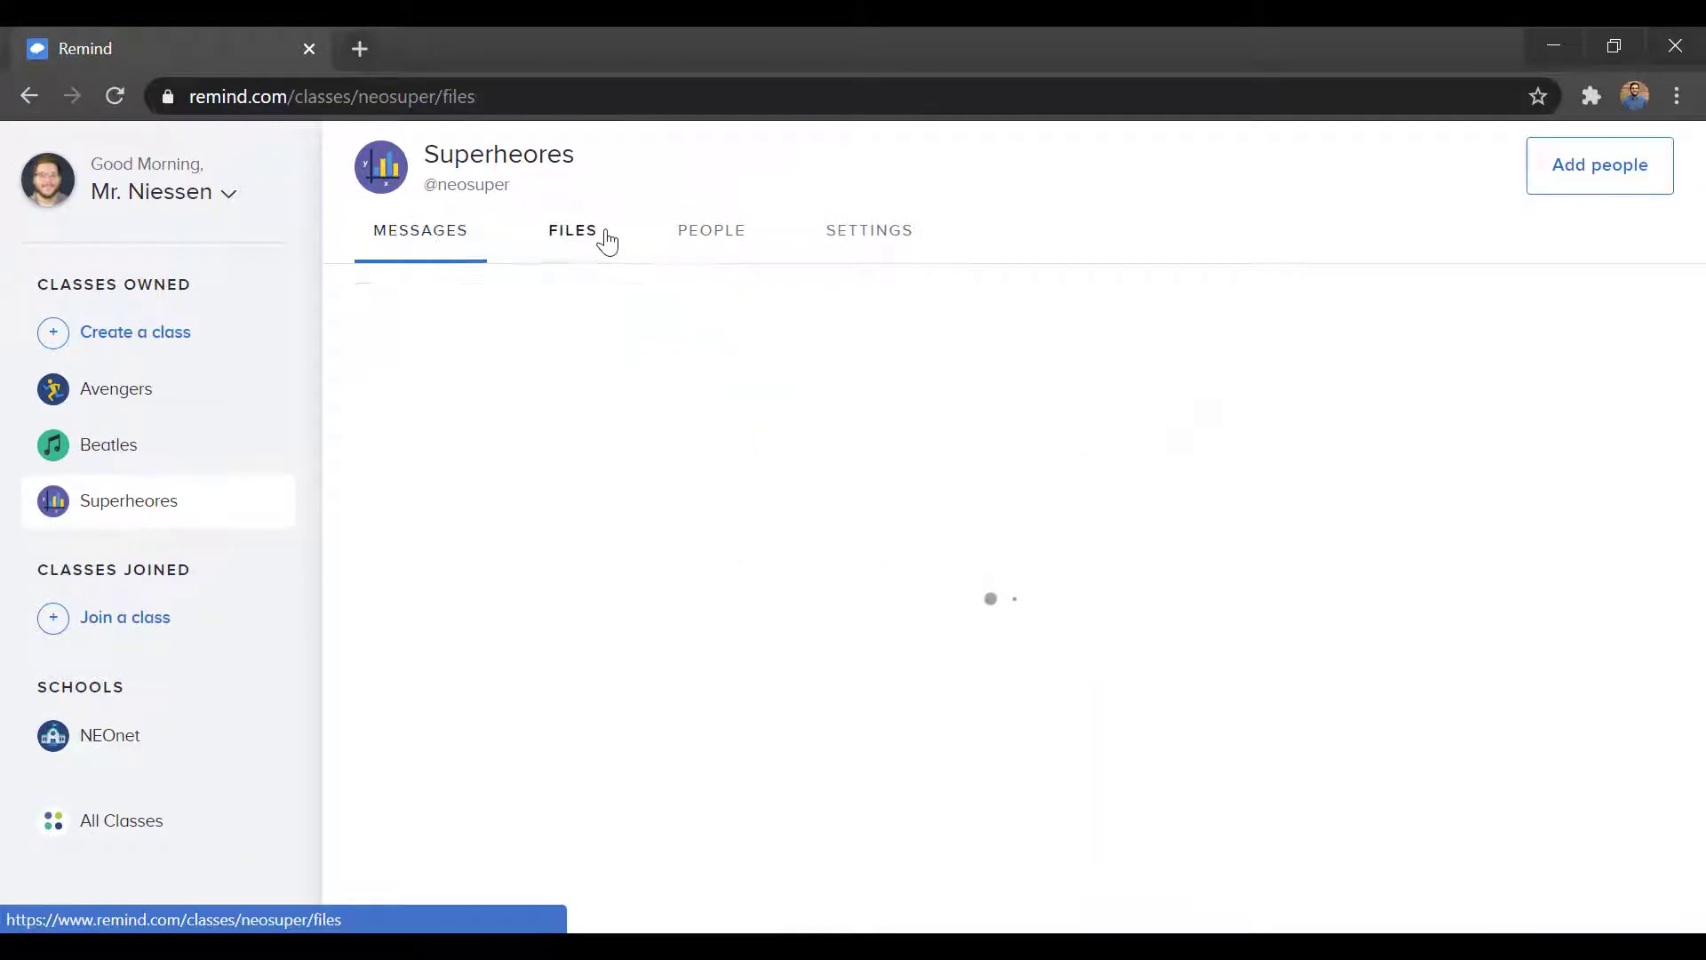
pyautogui.click(721, 236)
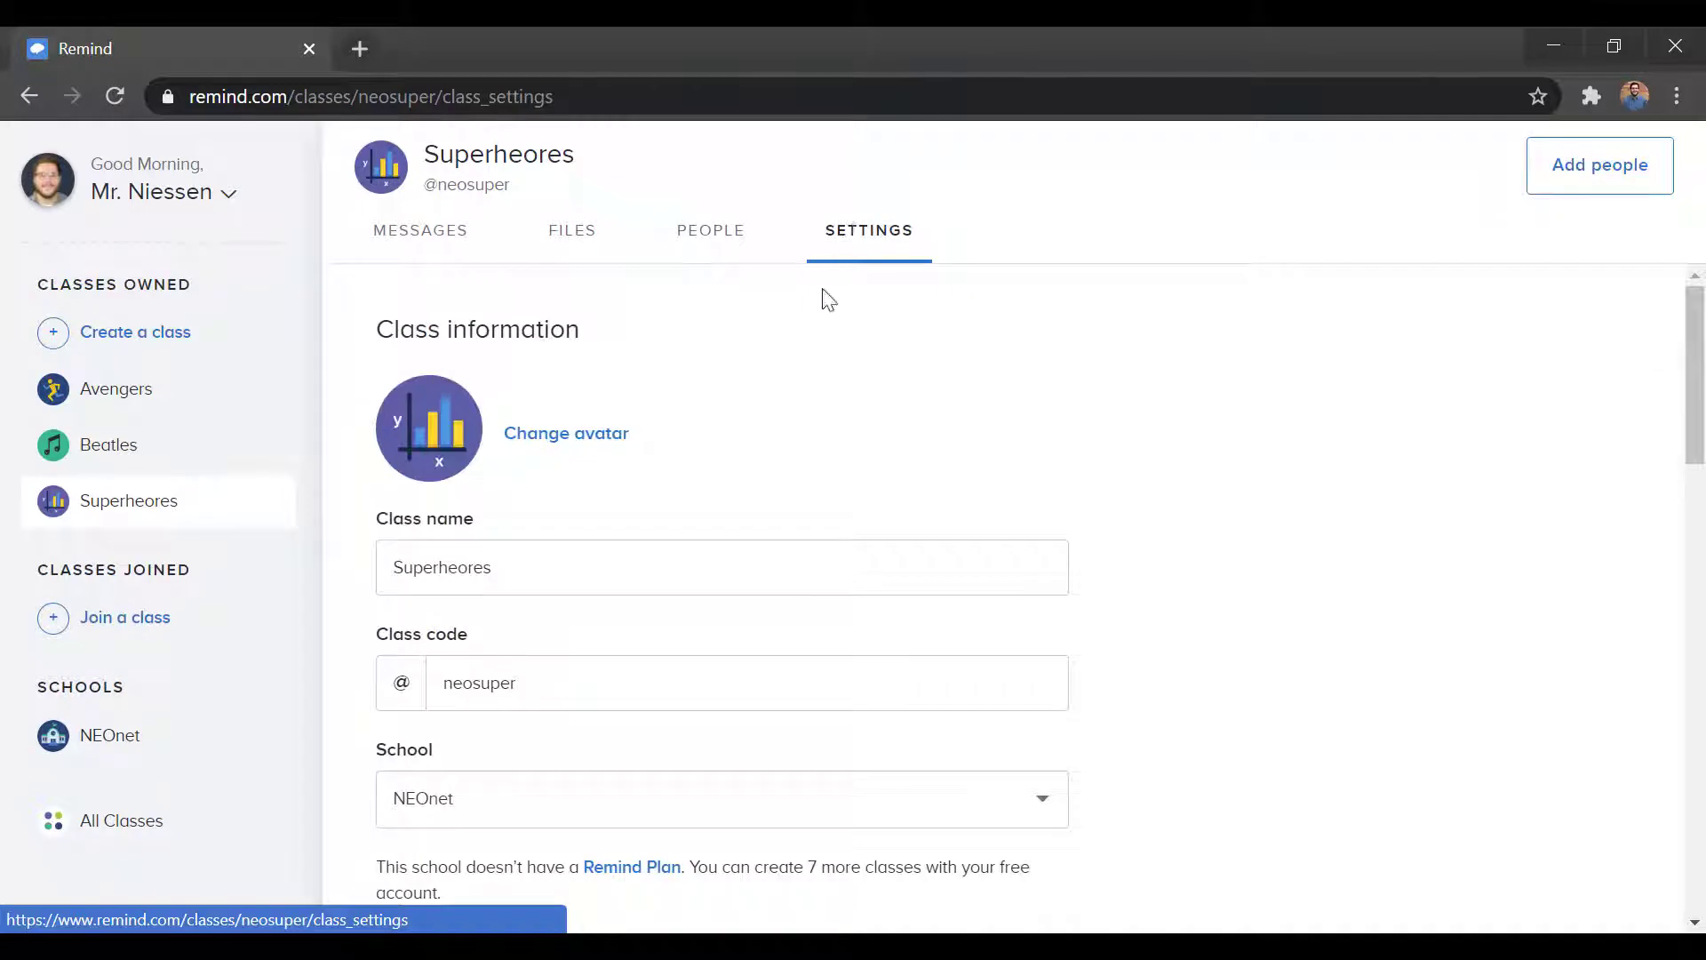
# Step: Set the class icon to the soccer ball
pyautogui.click(585, 435)
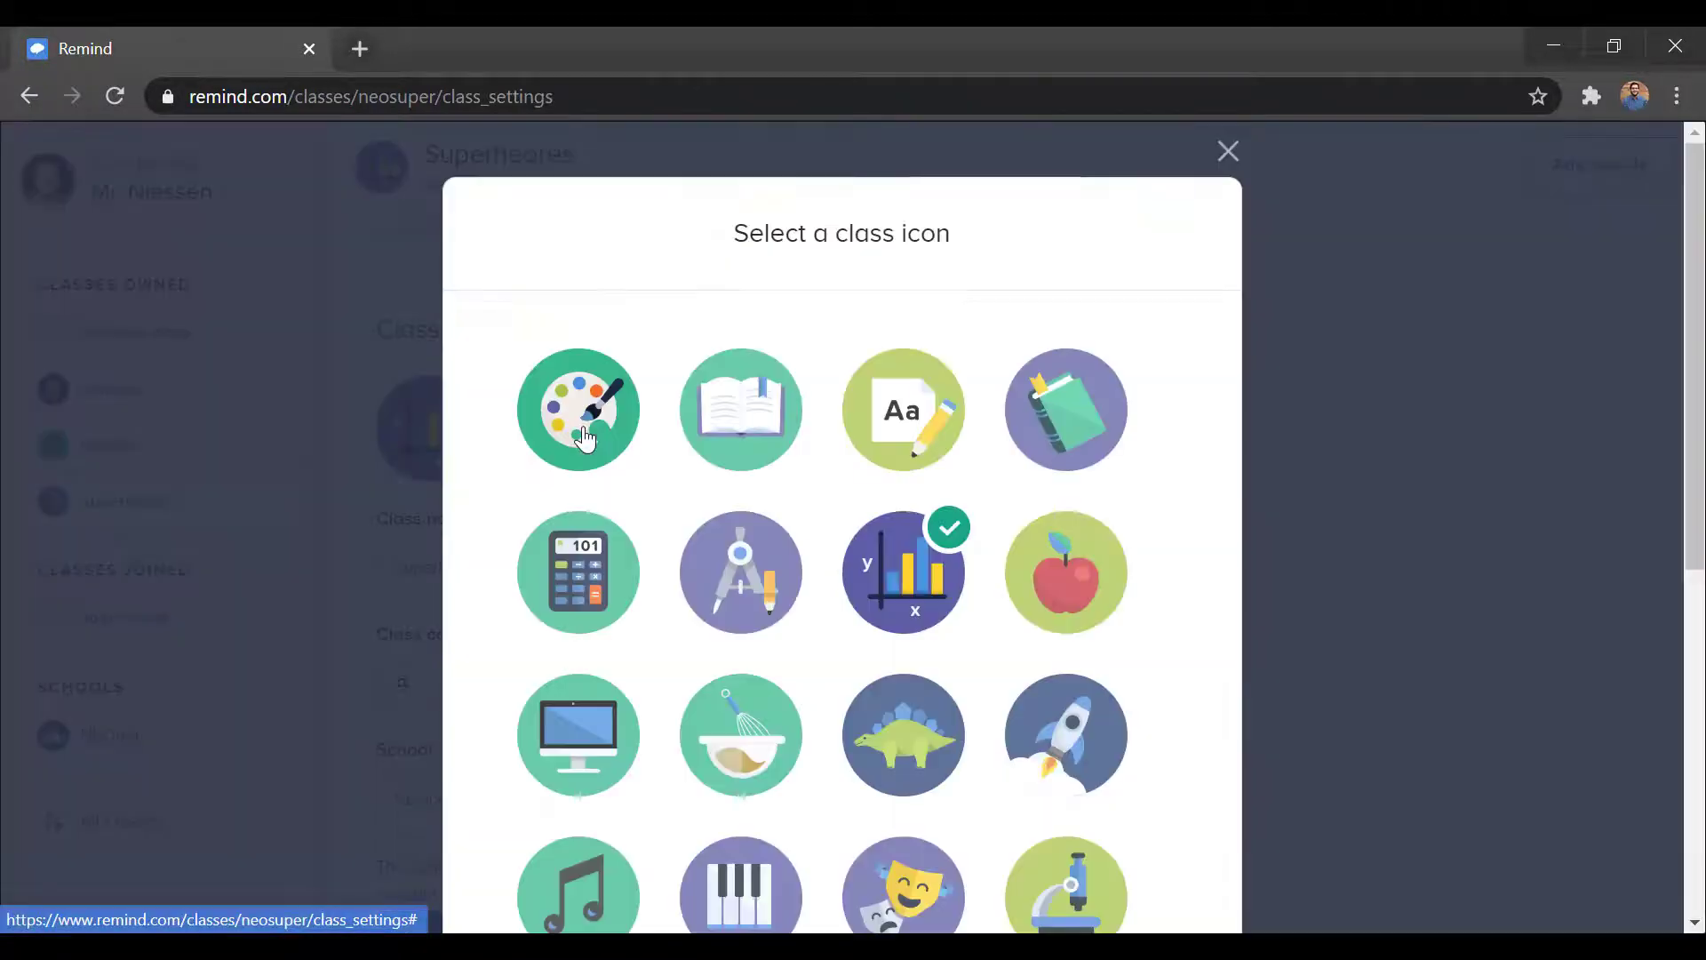
pyautogui.scroll(-6, 1182, 372)
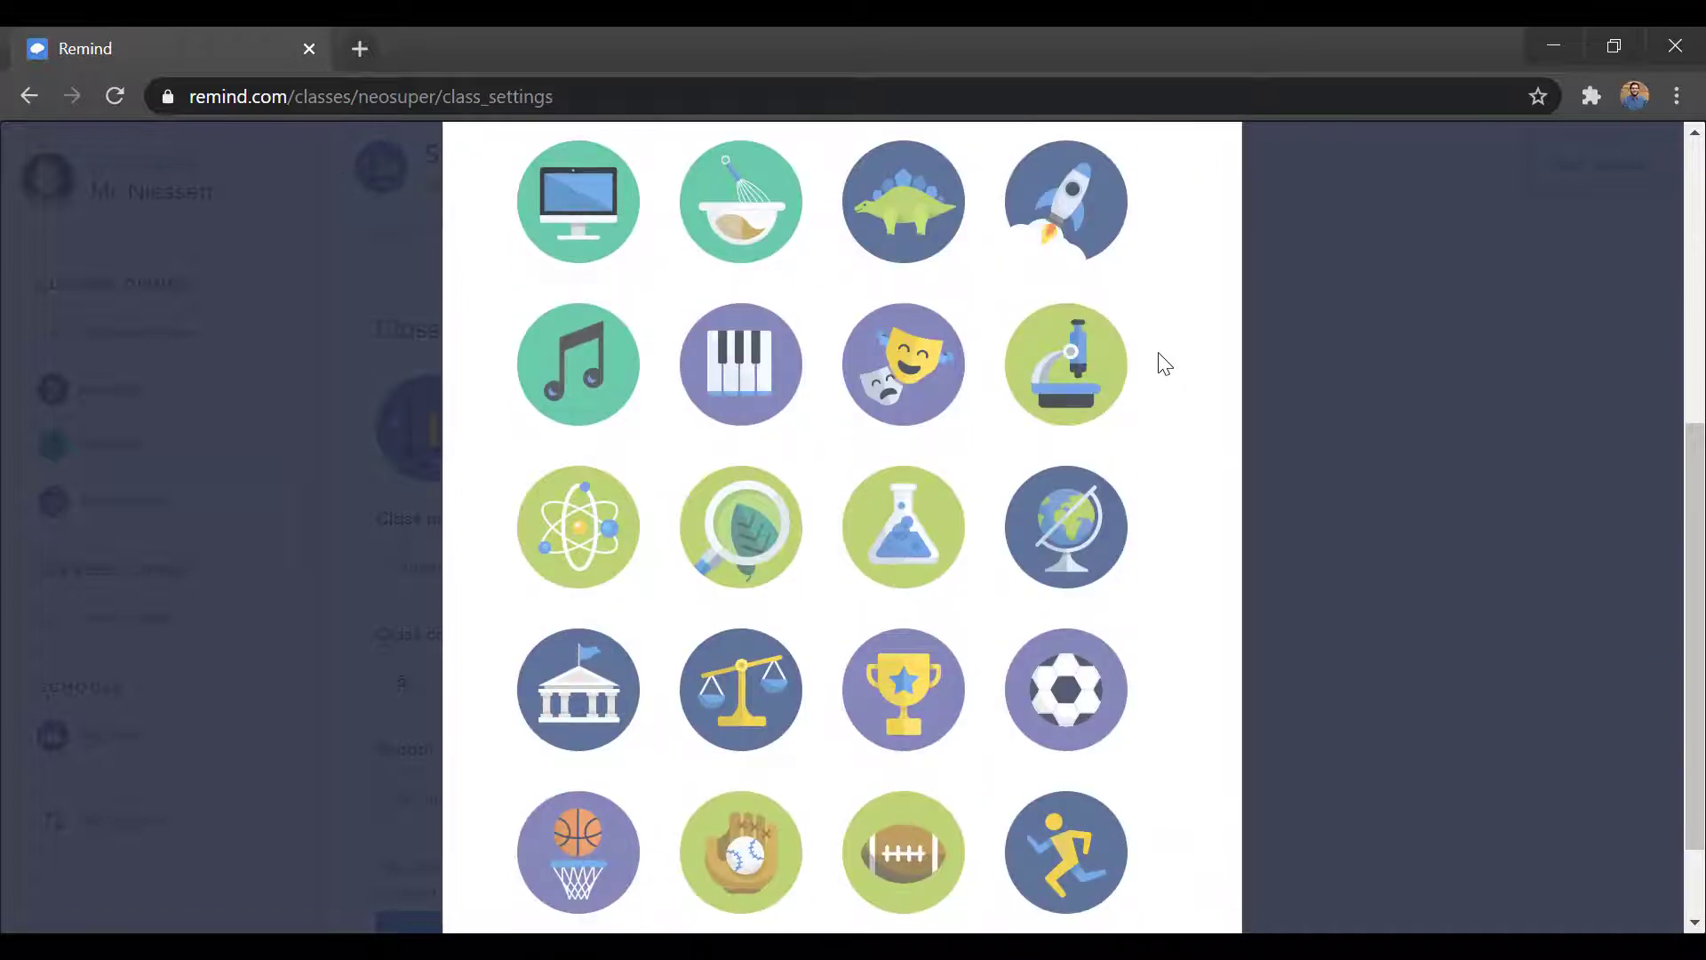
pyautogui.scroll(-2, 1164, 364)
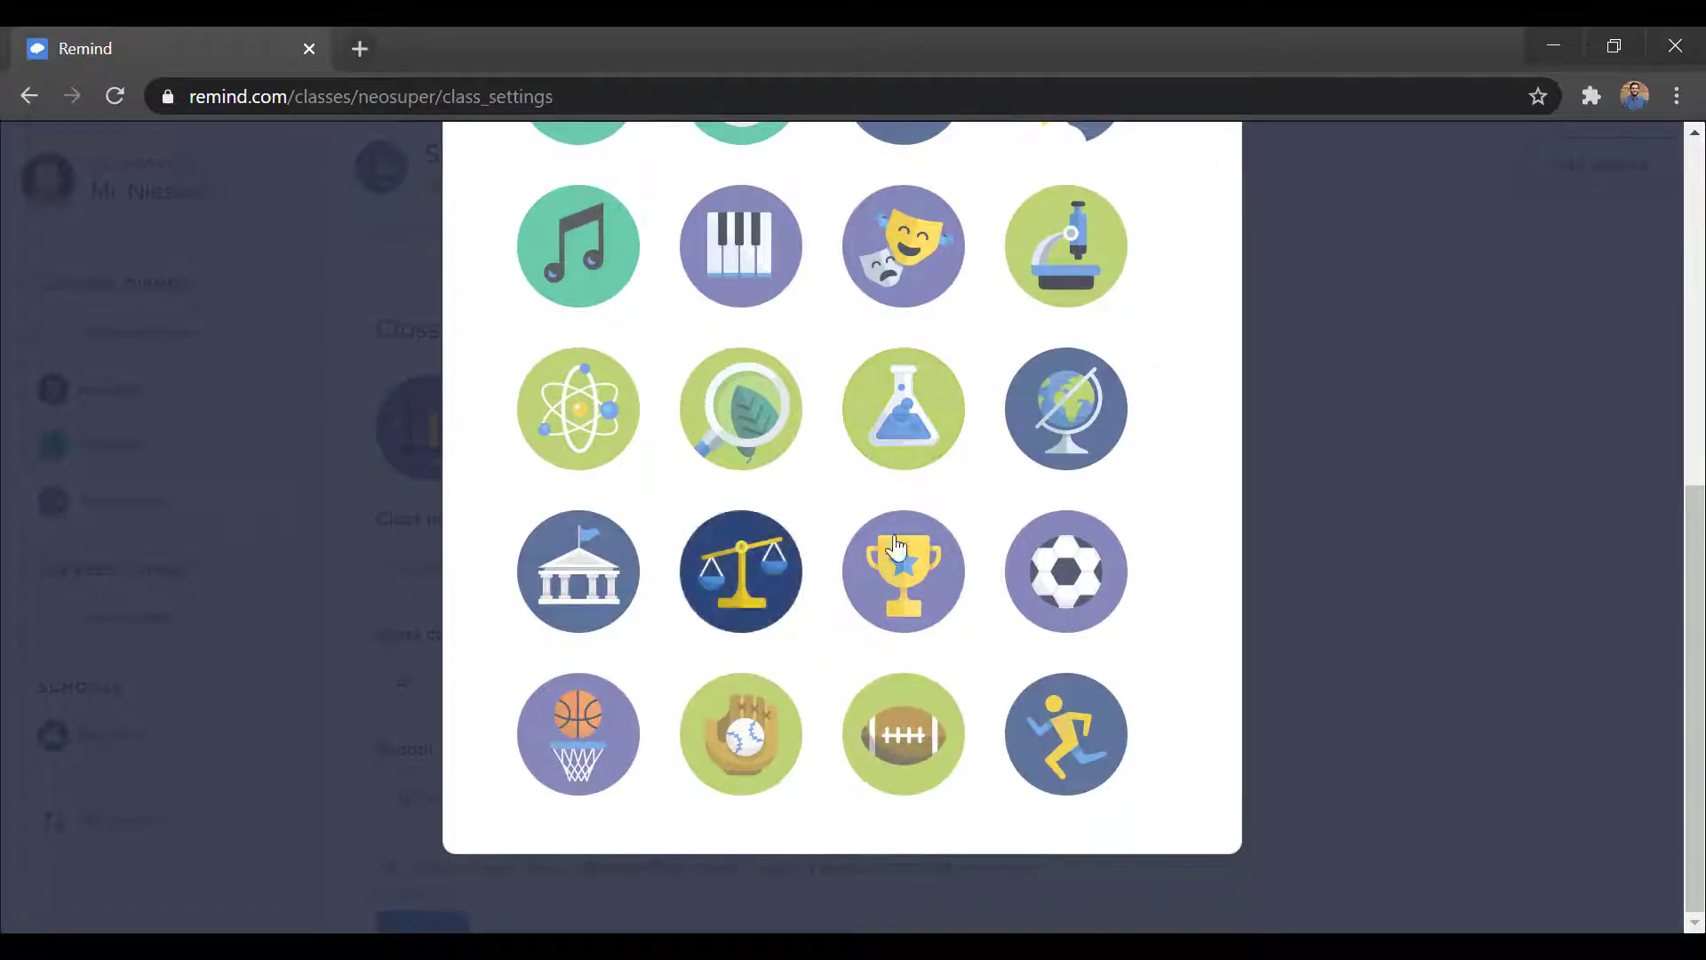
pyautogui.click(1067, 571)
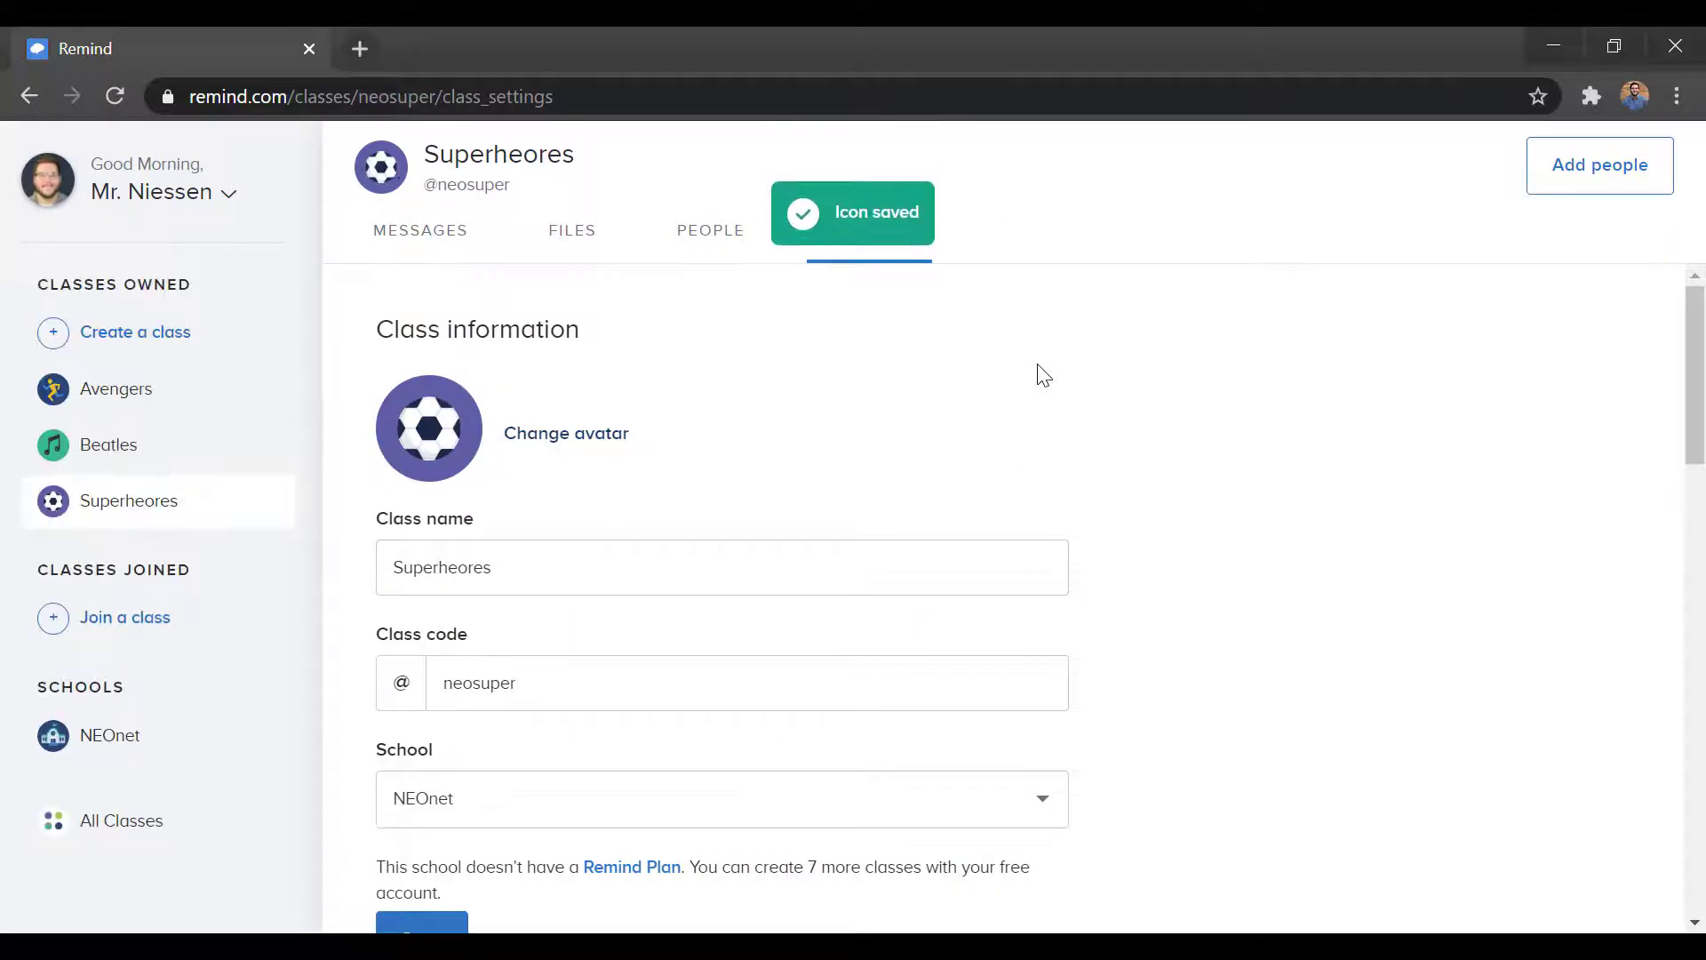
# Step: Correct the class name spelling to 'Superheroes' using the spelling suggestion
pyautogui.click(464, 572)
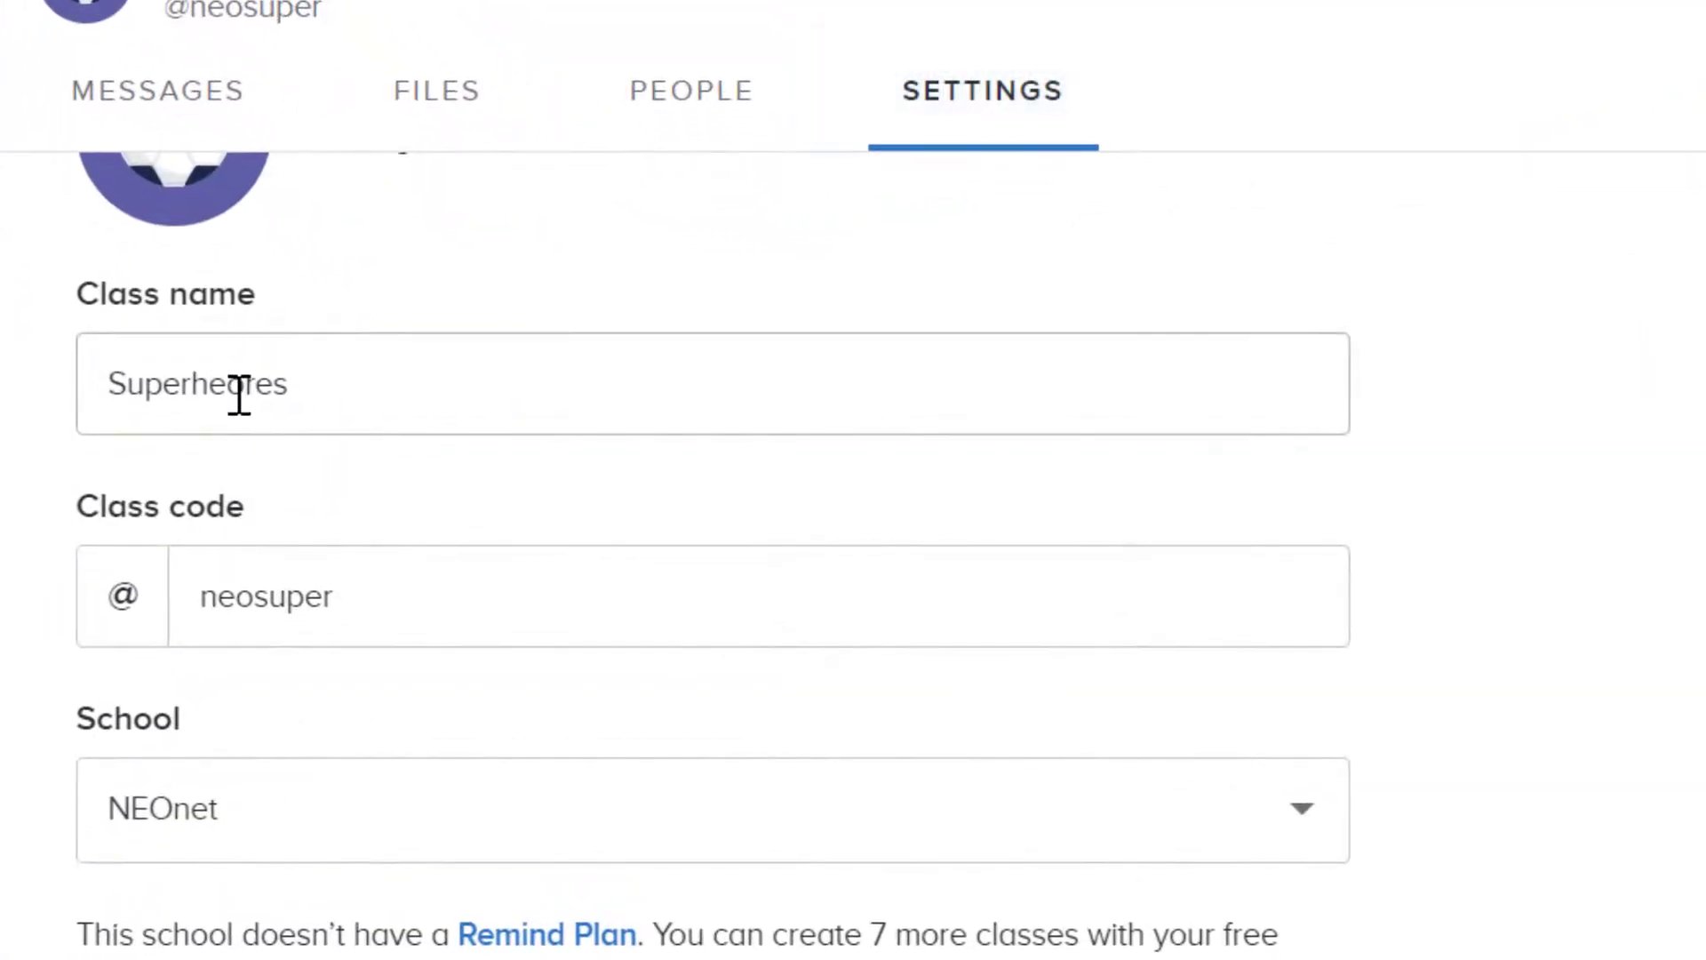
pyautogui.rightClick(239, 393)
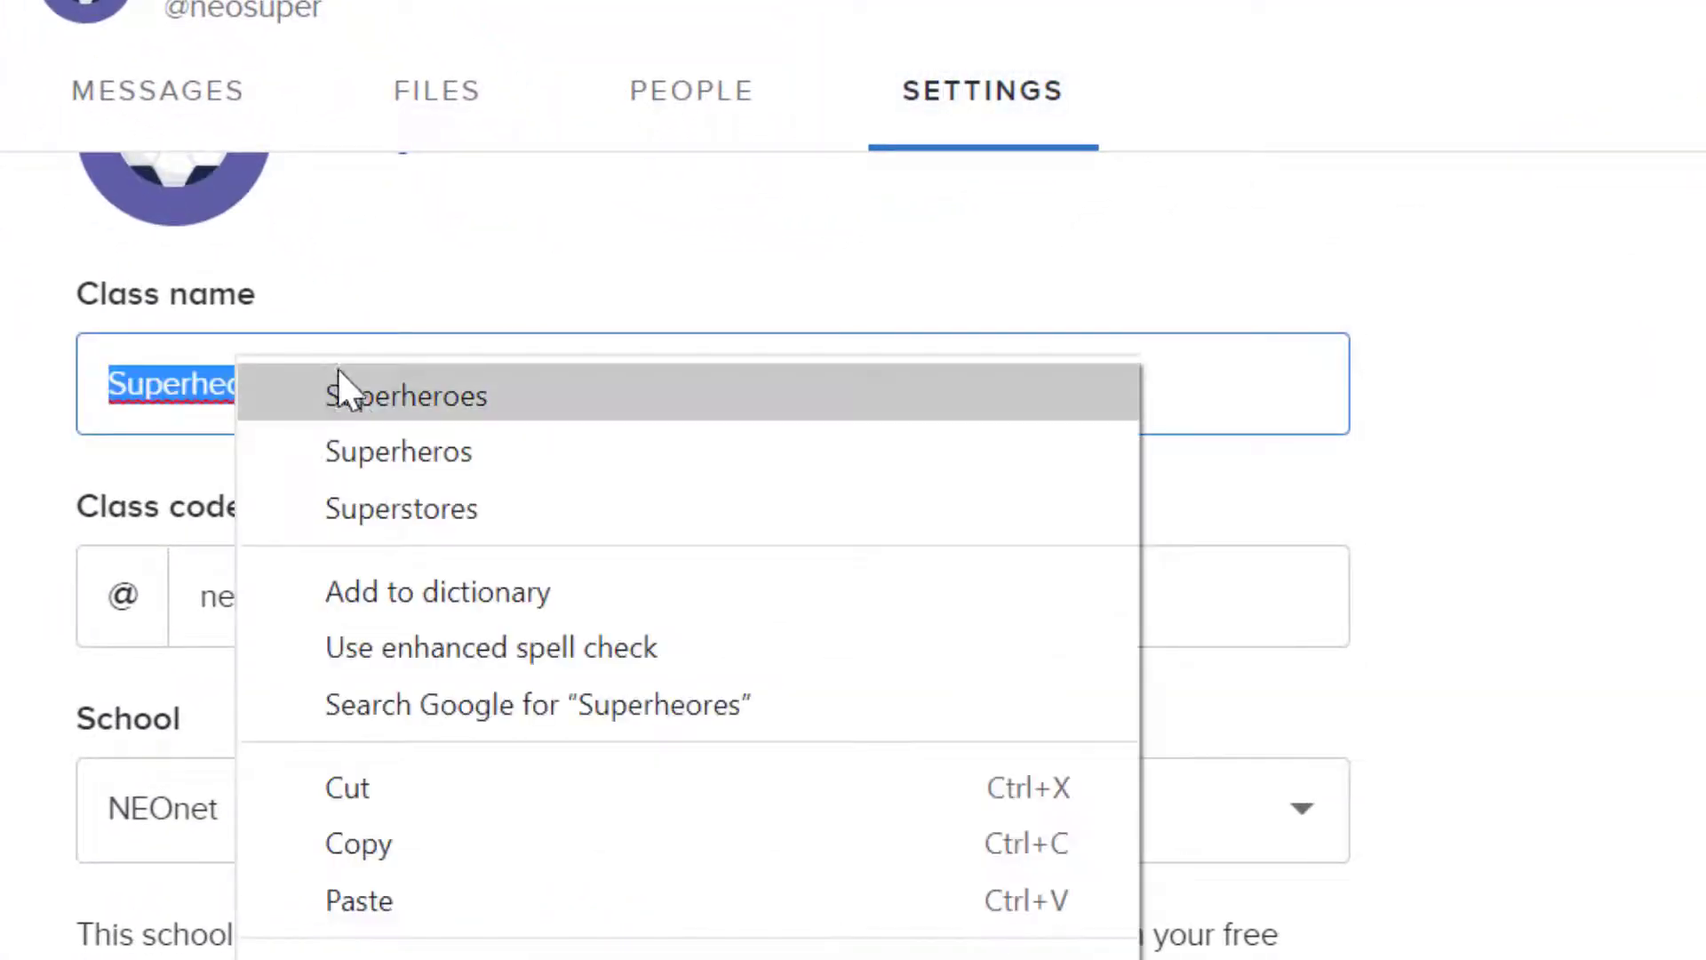
pyautogui.click(356, 394)
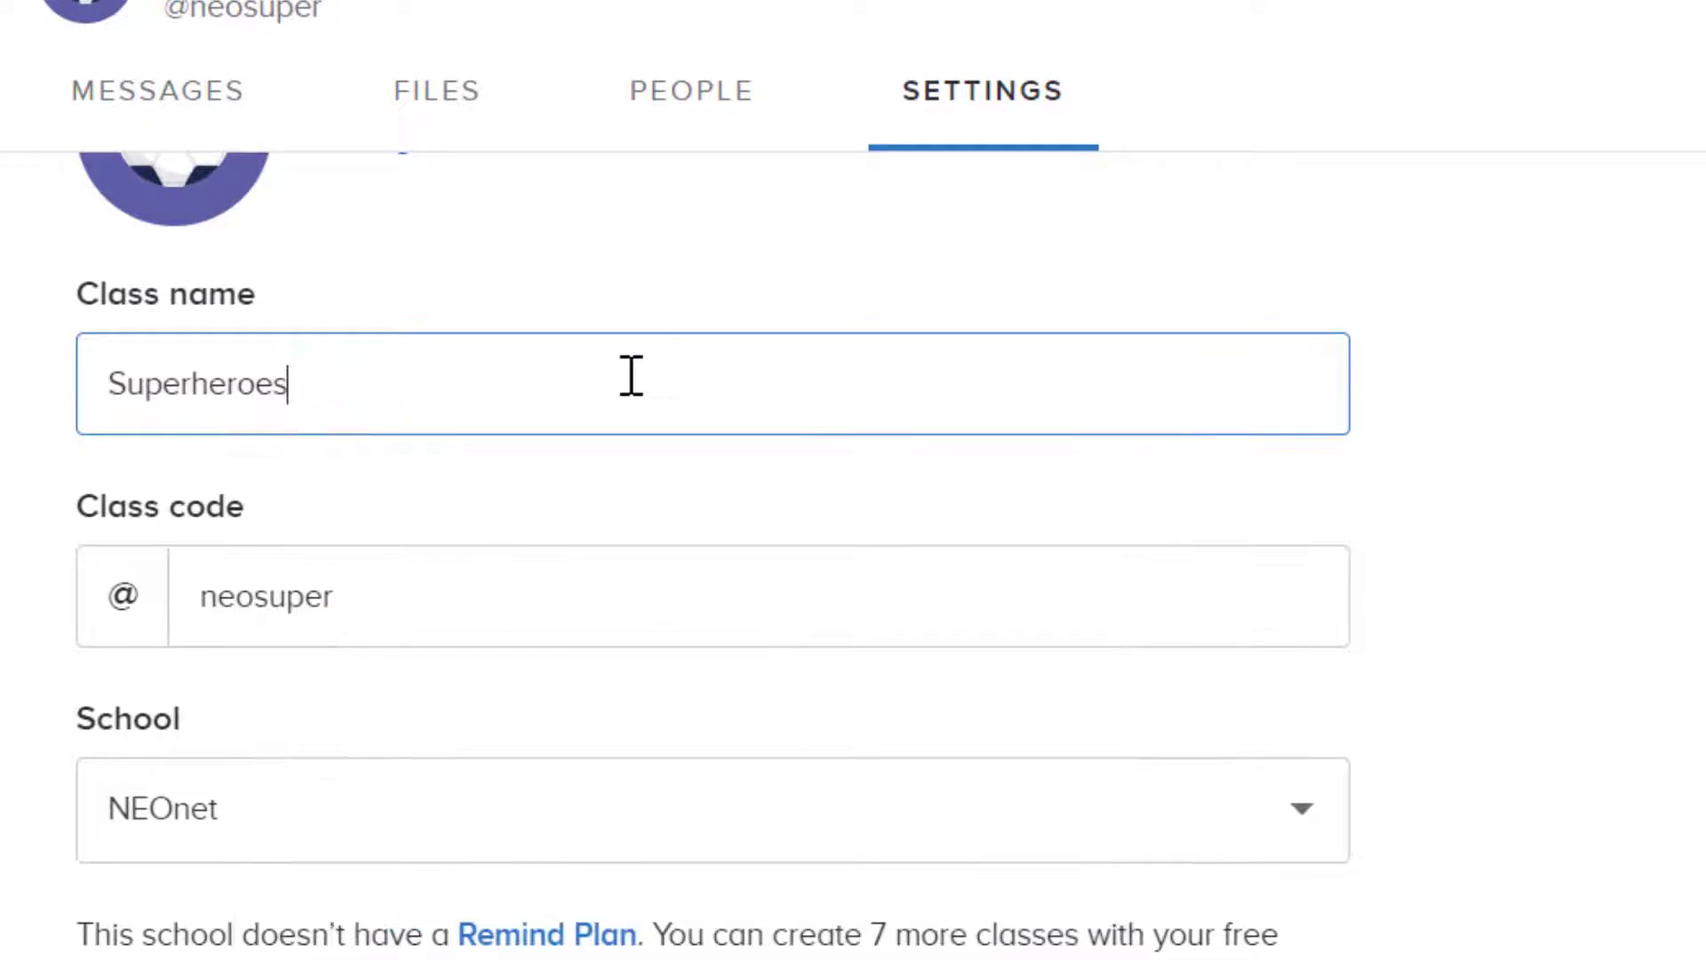
pyautogui.click(399, 578)
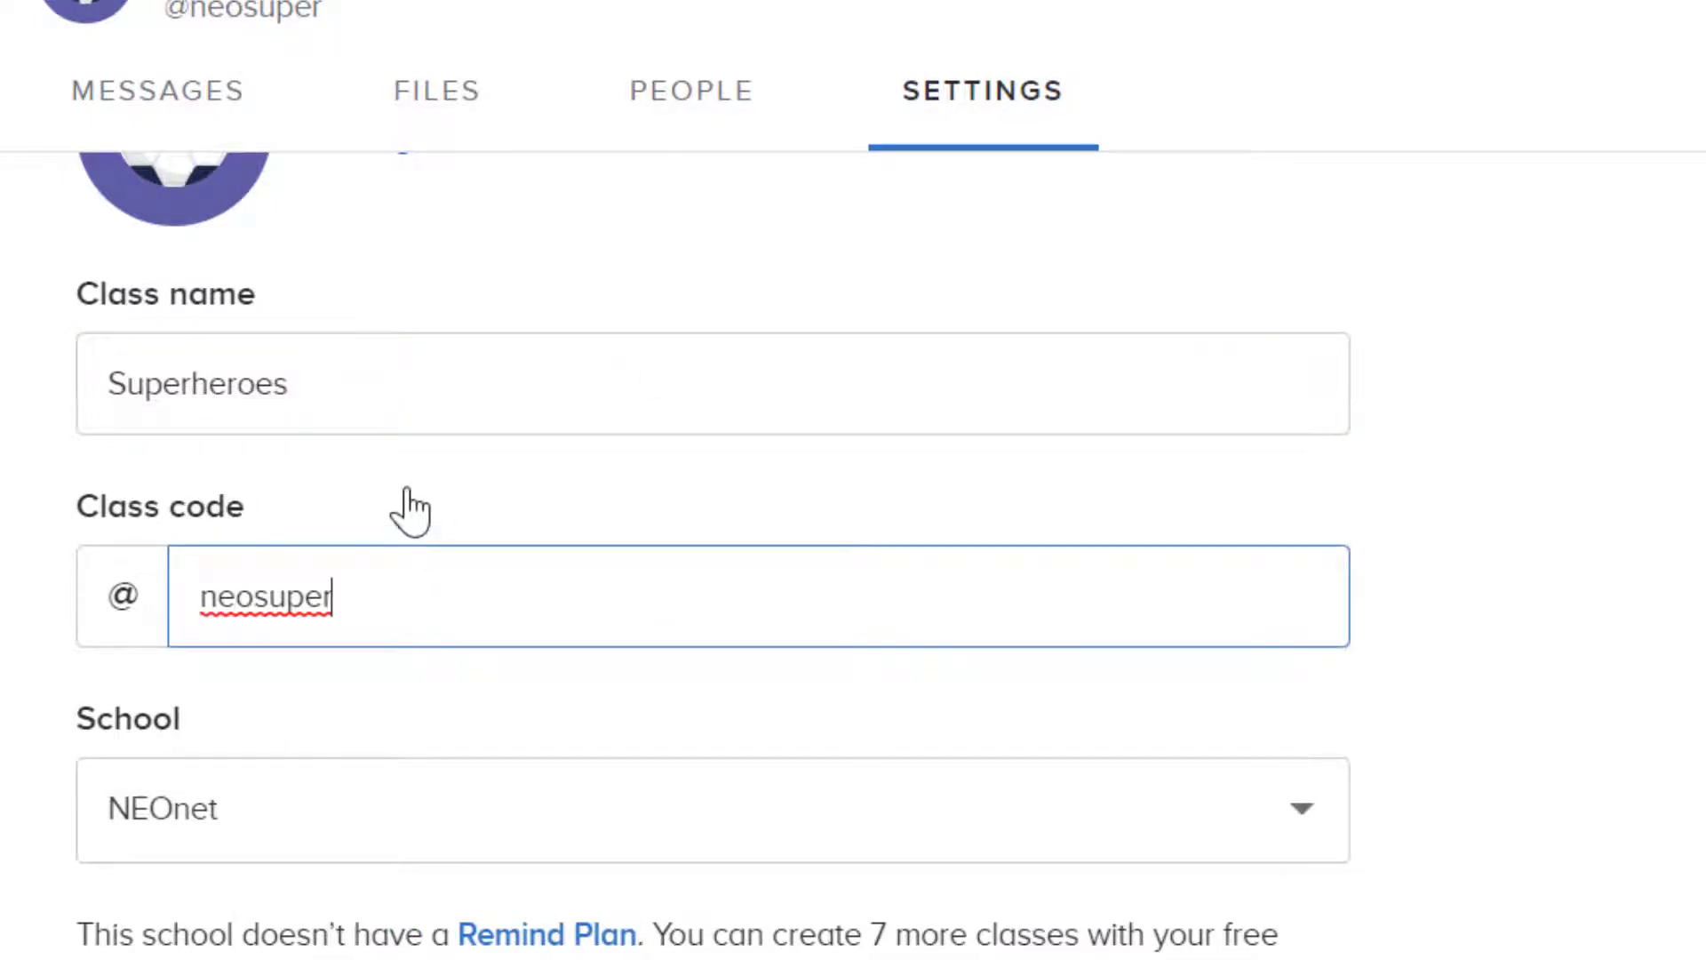
# Step: Hide the class from class search and require approval to join
pyautogui.scroll(-3, 409, 511)
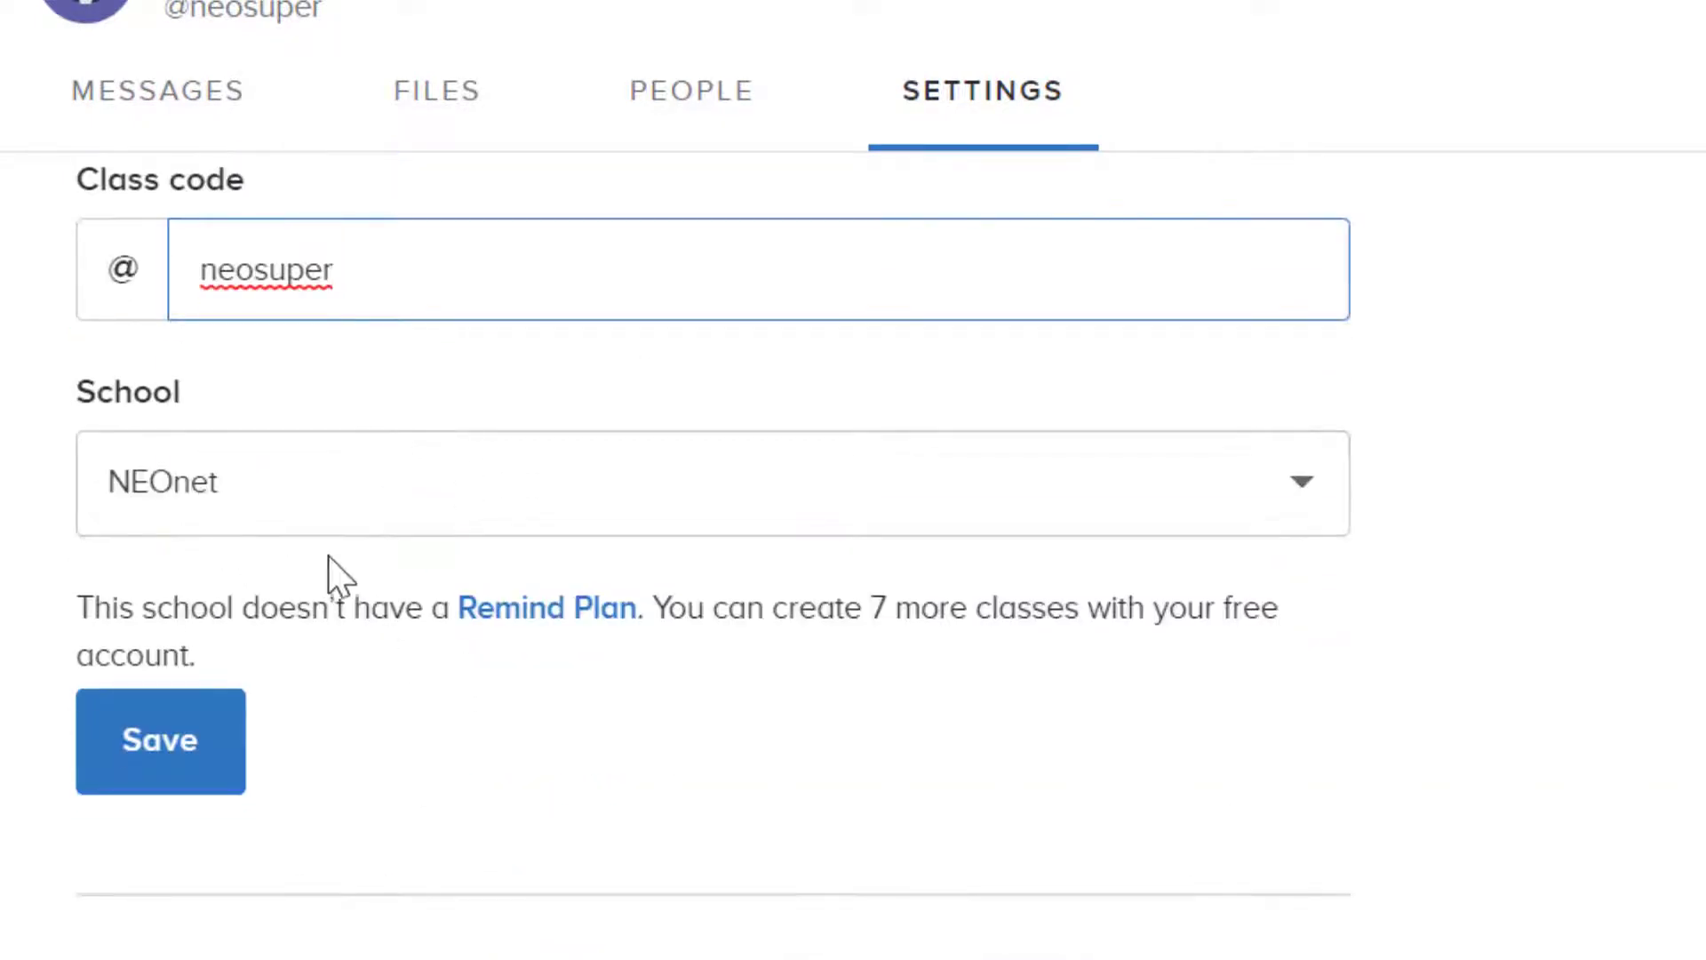
pyautogui.scroll(-6, 526, 655)
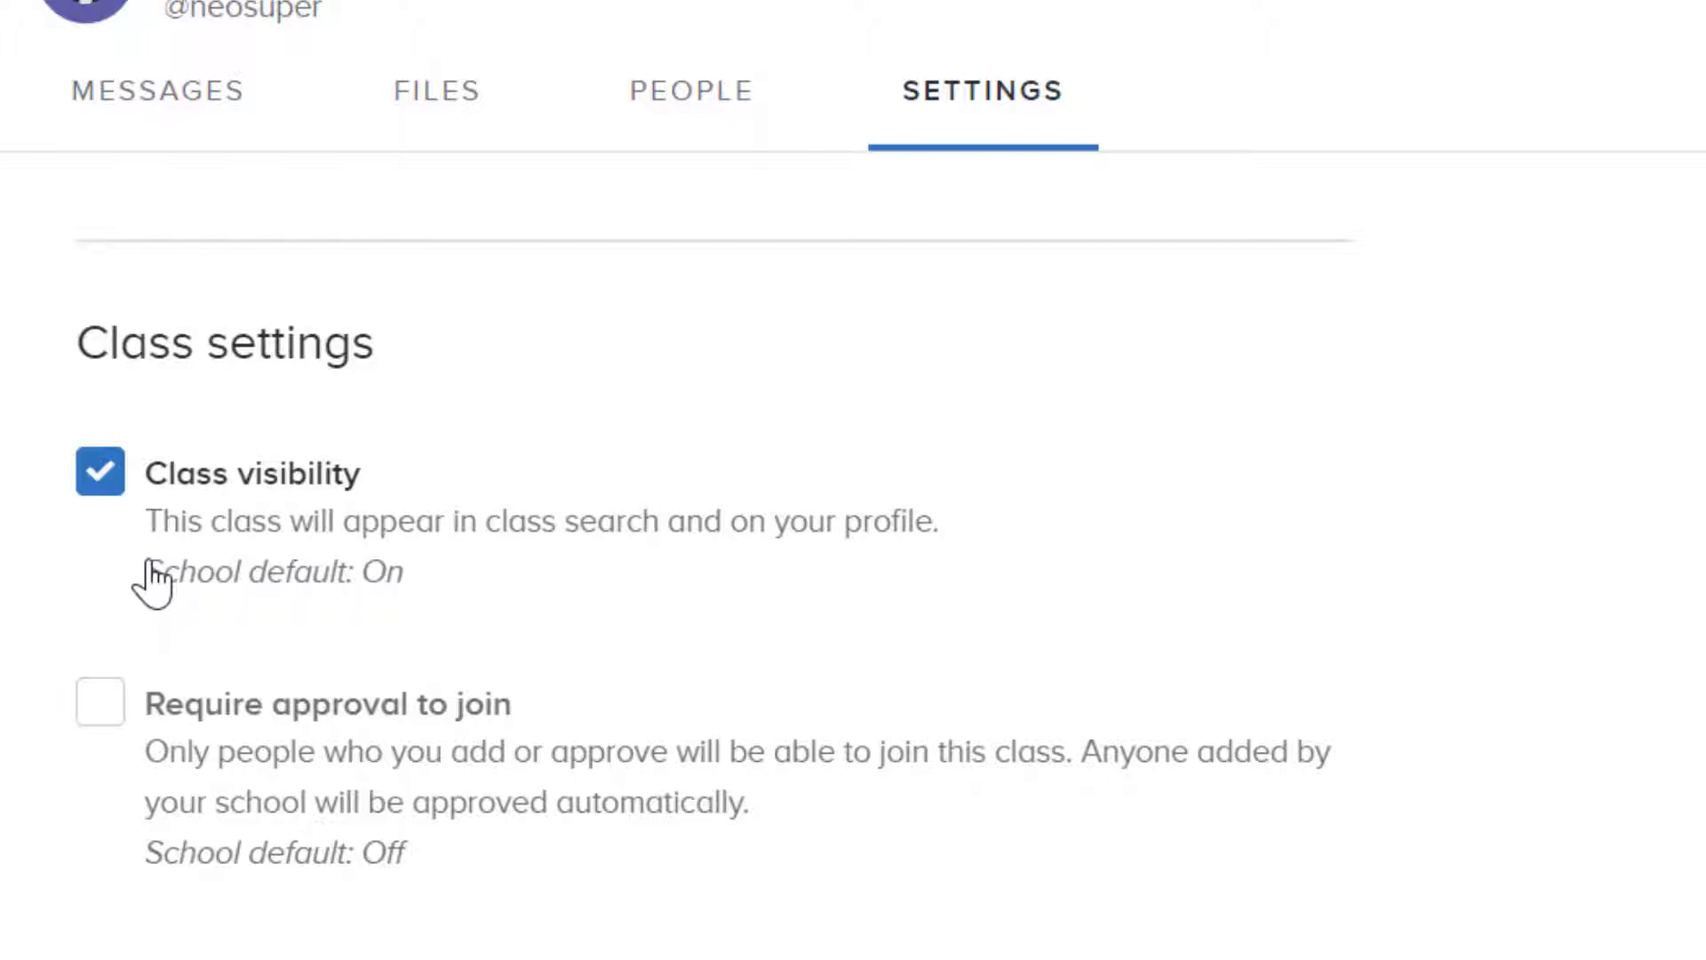
pyautogui.click(92, 488)
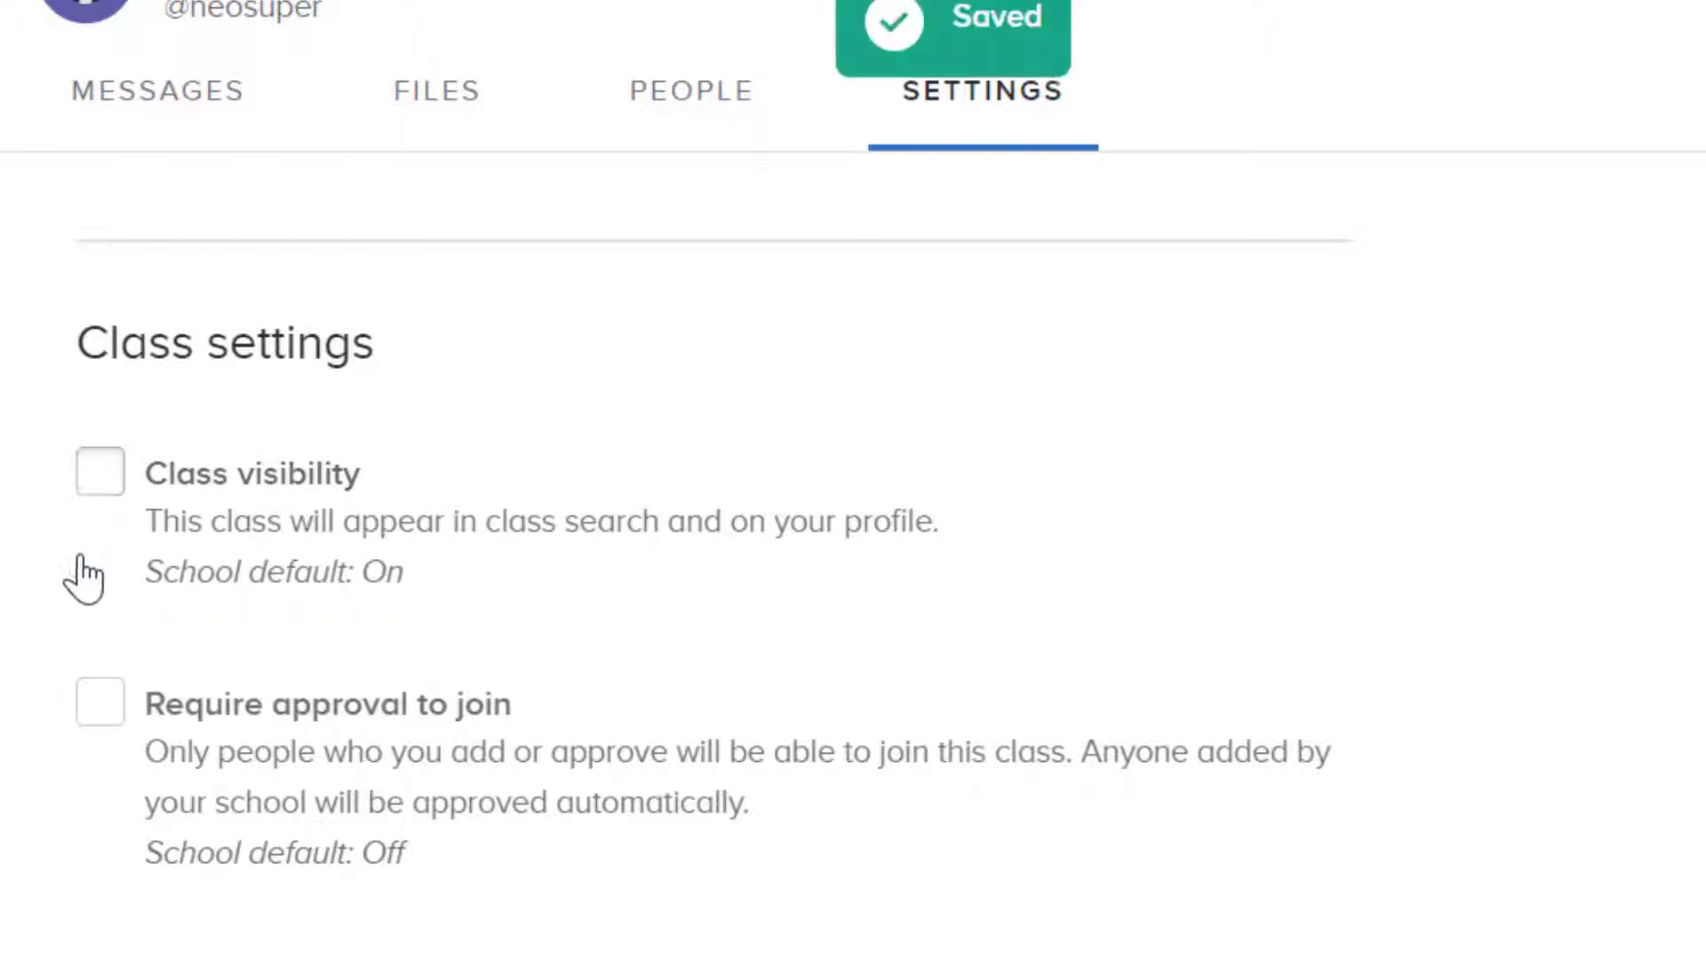
pyautogui.scroll(-3, 82, 586)
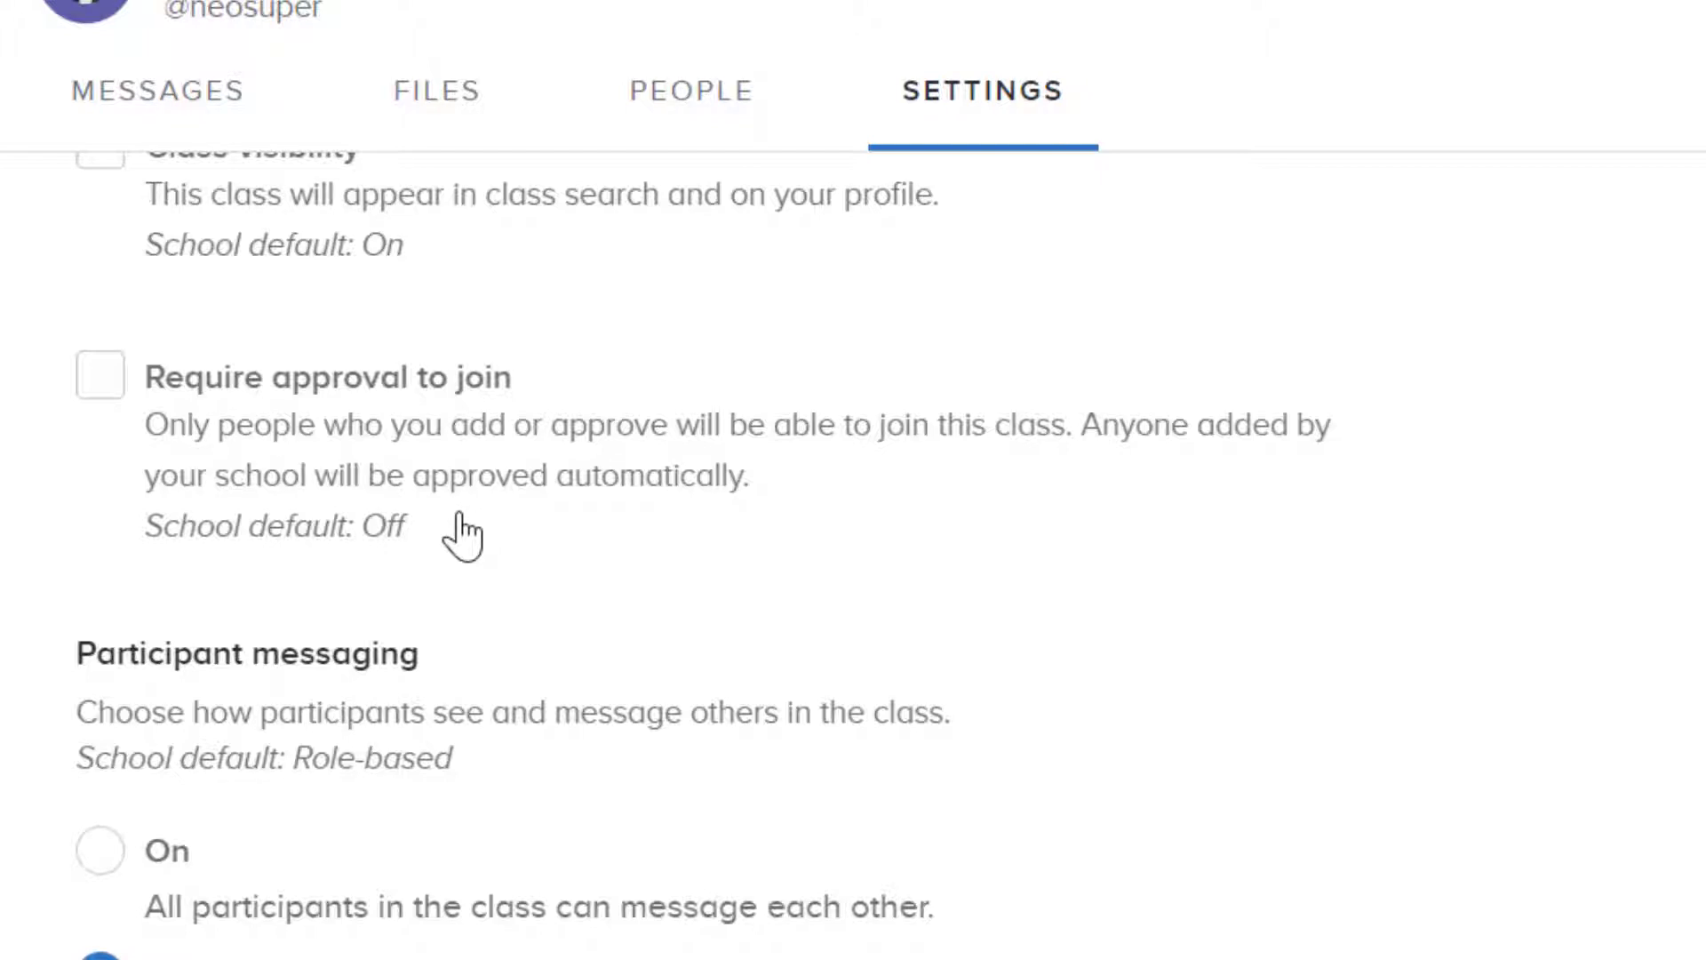
pyautogui.click(114, 372)
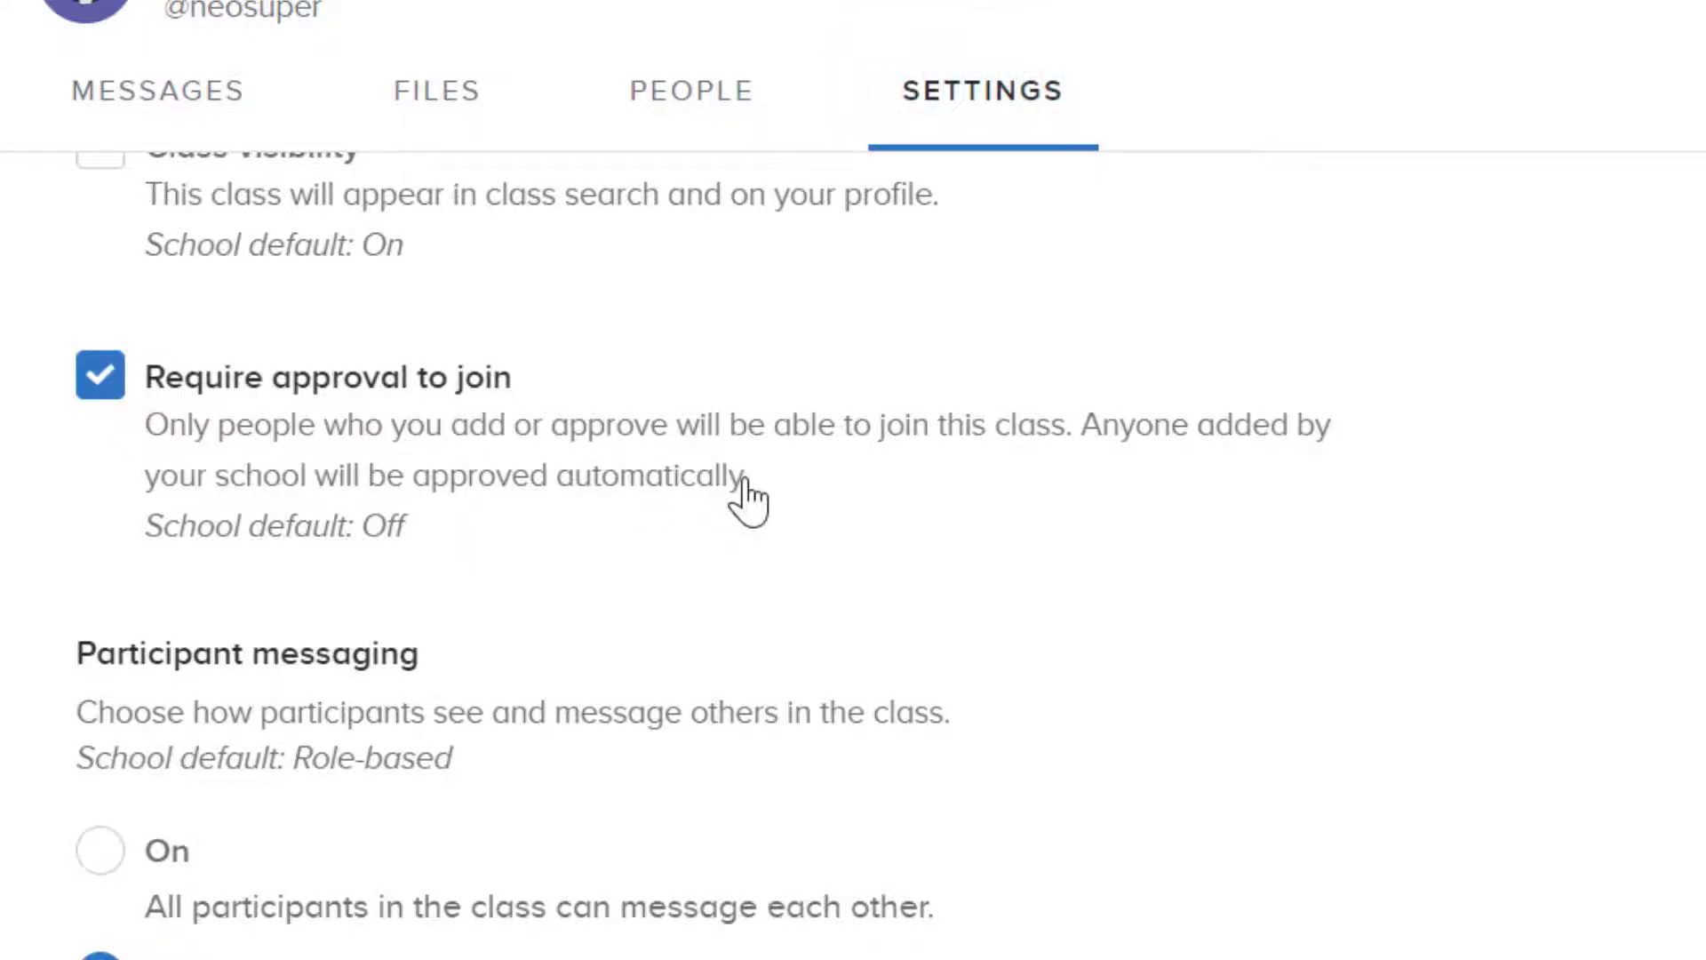
pyautogui.scroll(-3, 747, 500)
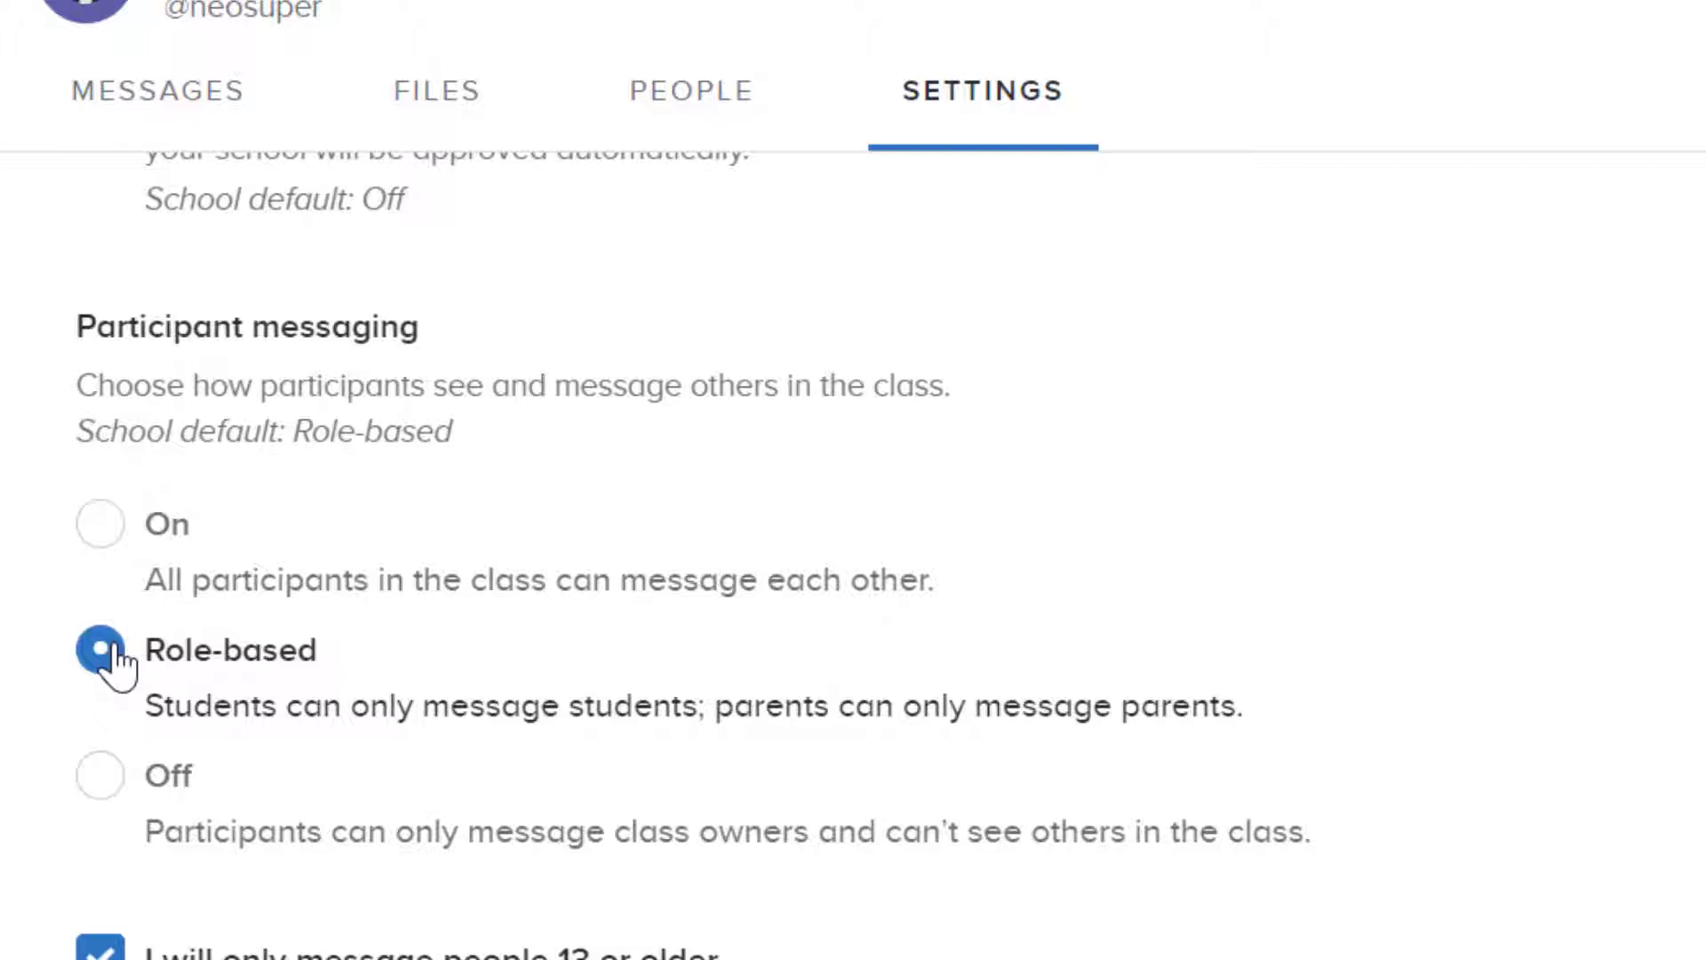
# Step: Turn participant messaging Off, leaving the 13 or older option ticked
pyautogui.click(93, 796)
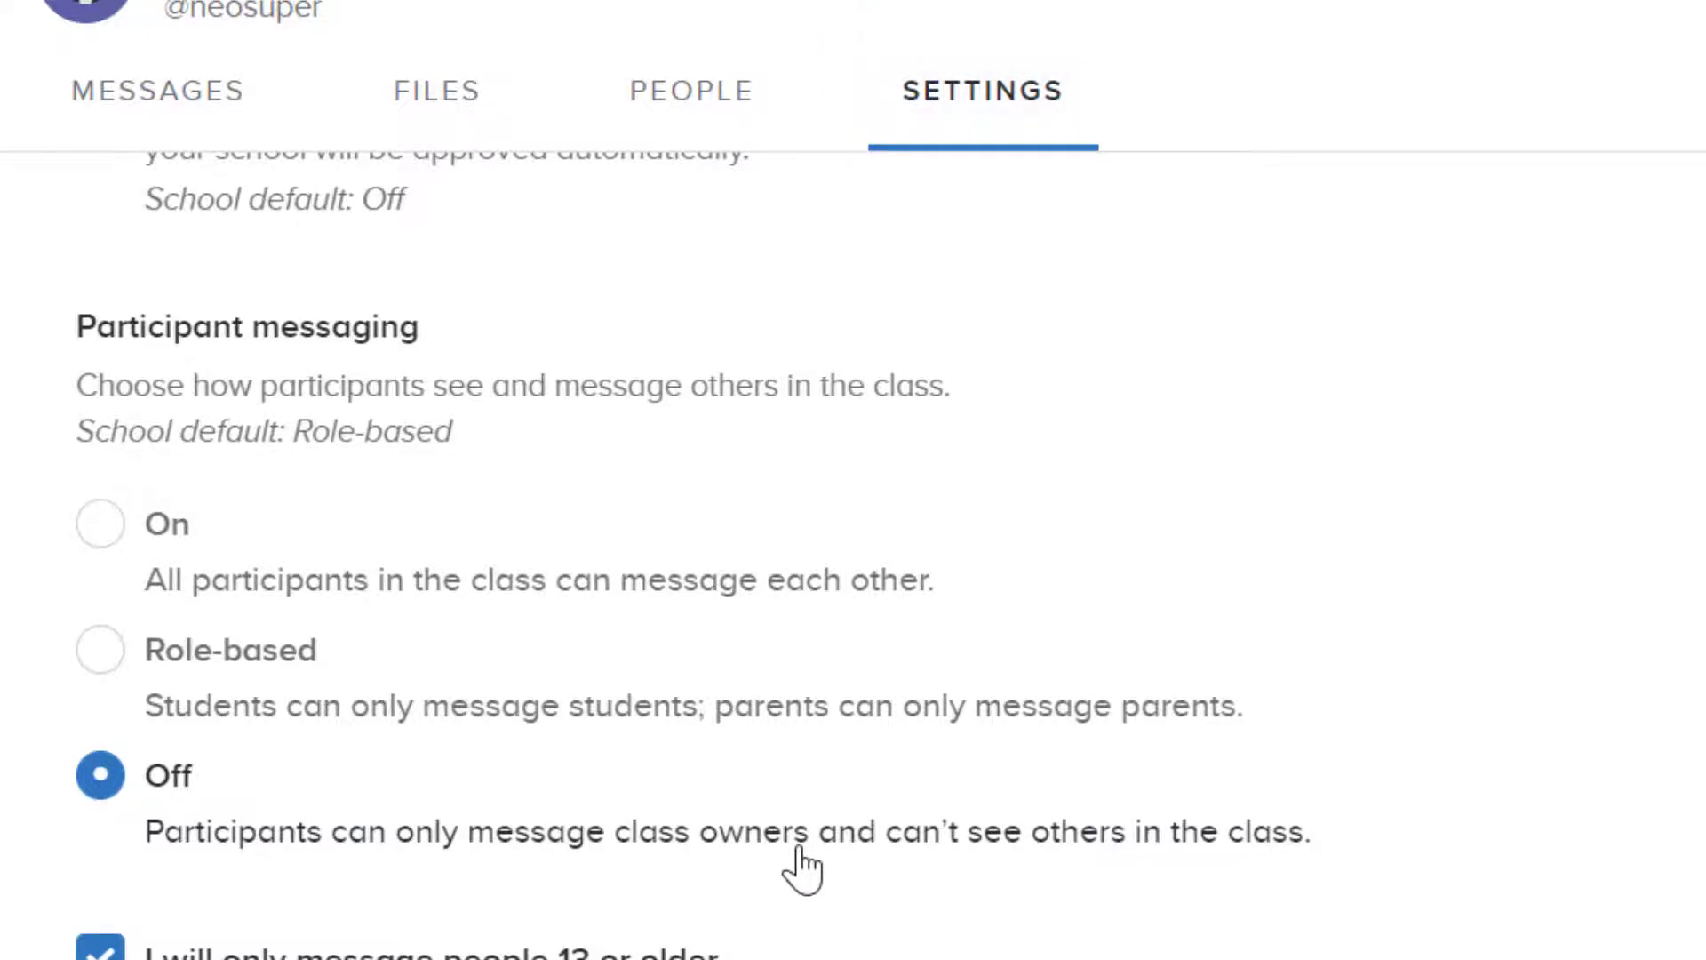
pyautogui.scroll(-3, 663, 868)
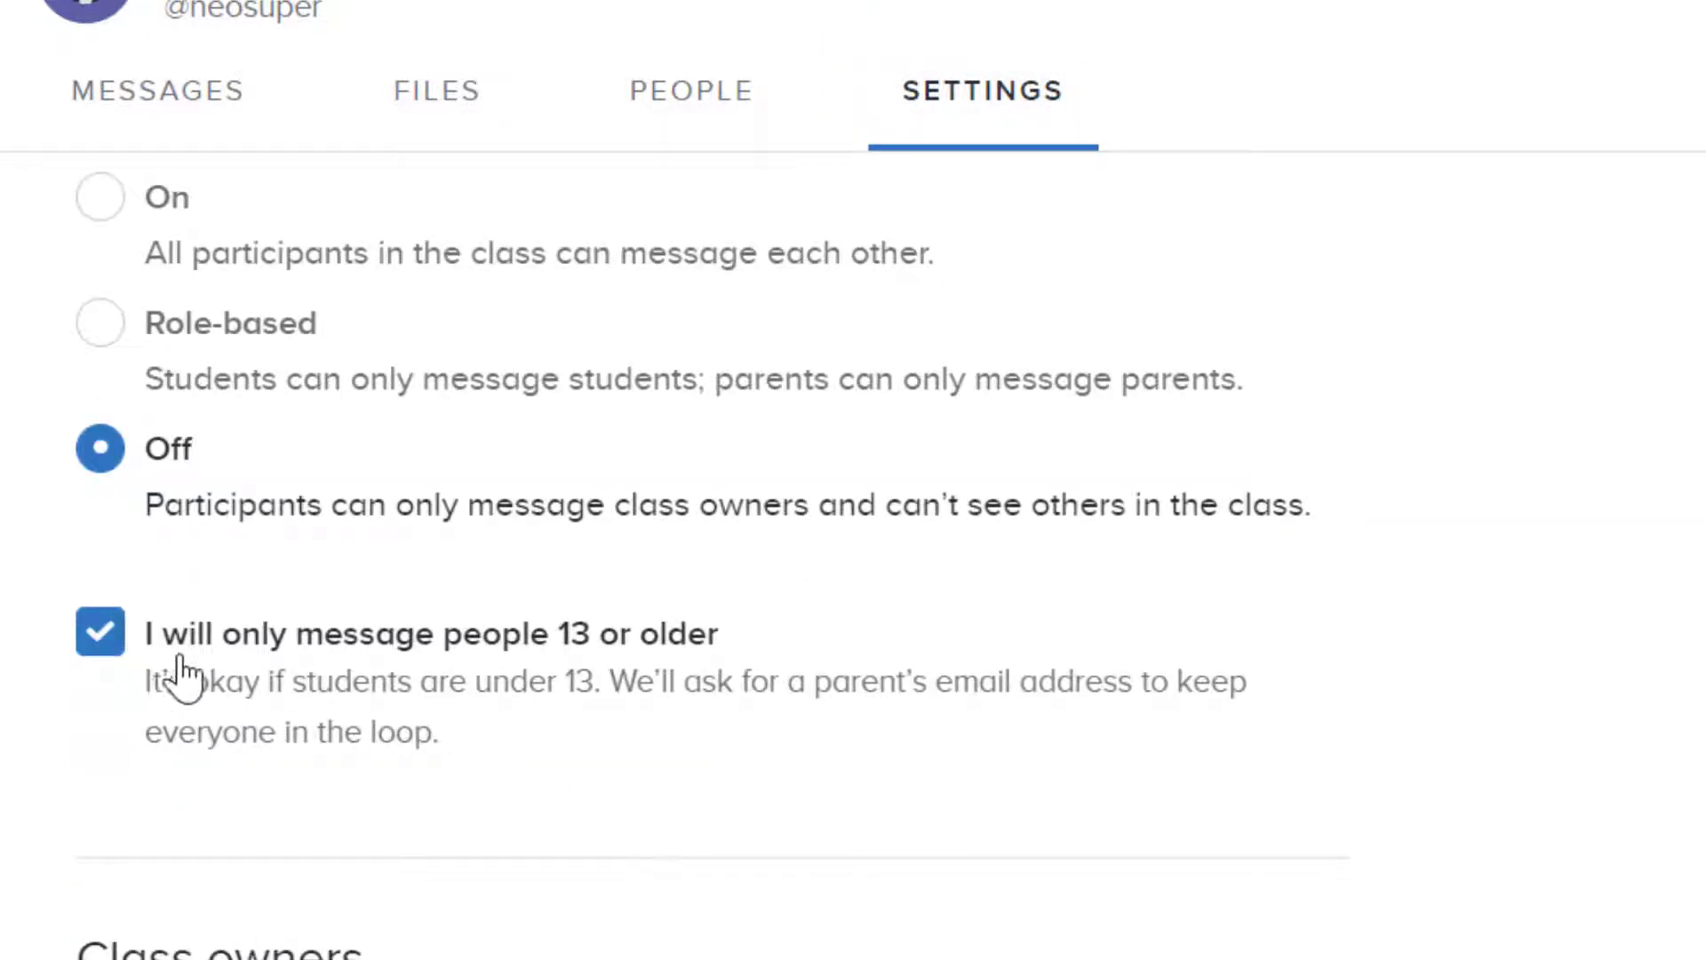
pyautogui.click(480, 646)
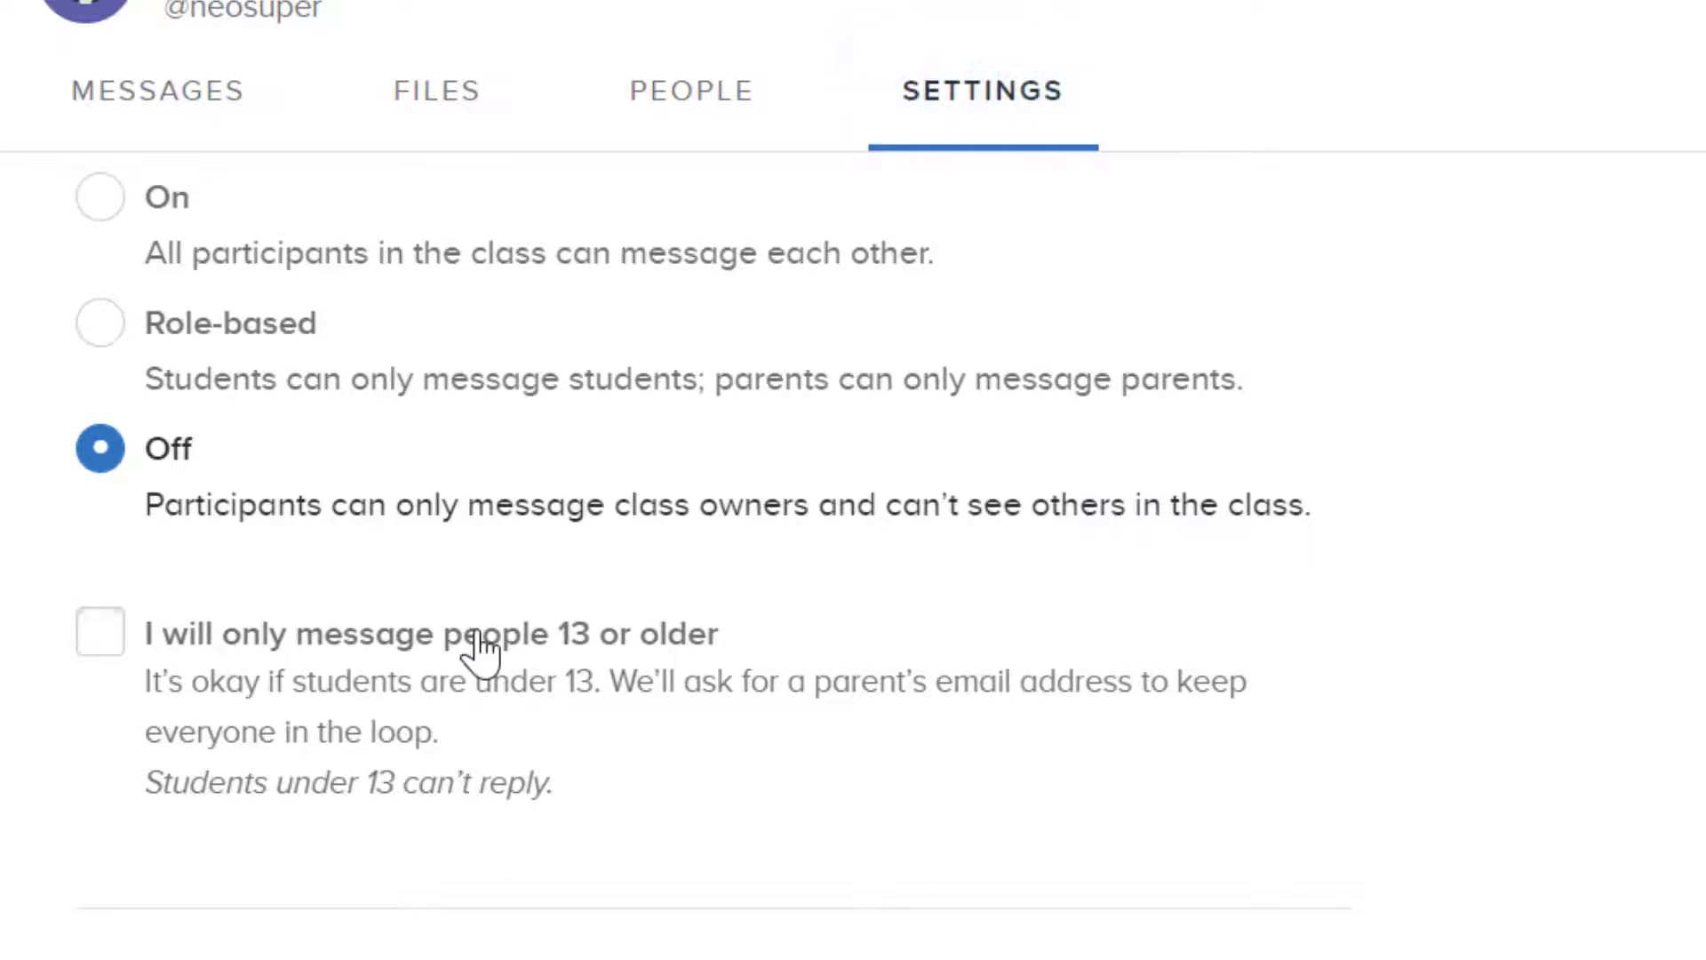
pyautogui.click(480, 646)
pyautogui.scroll(-6, 487, 649)
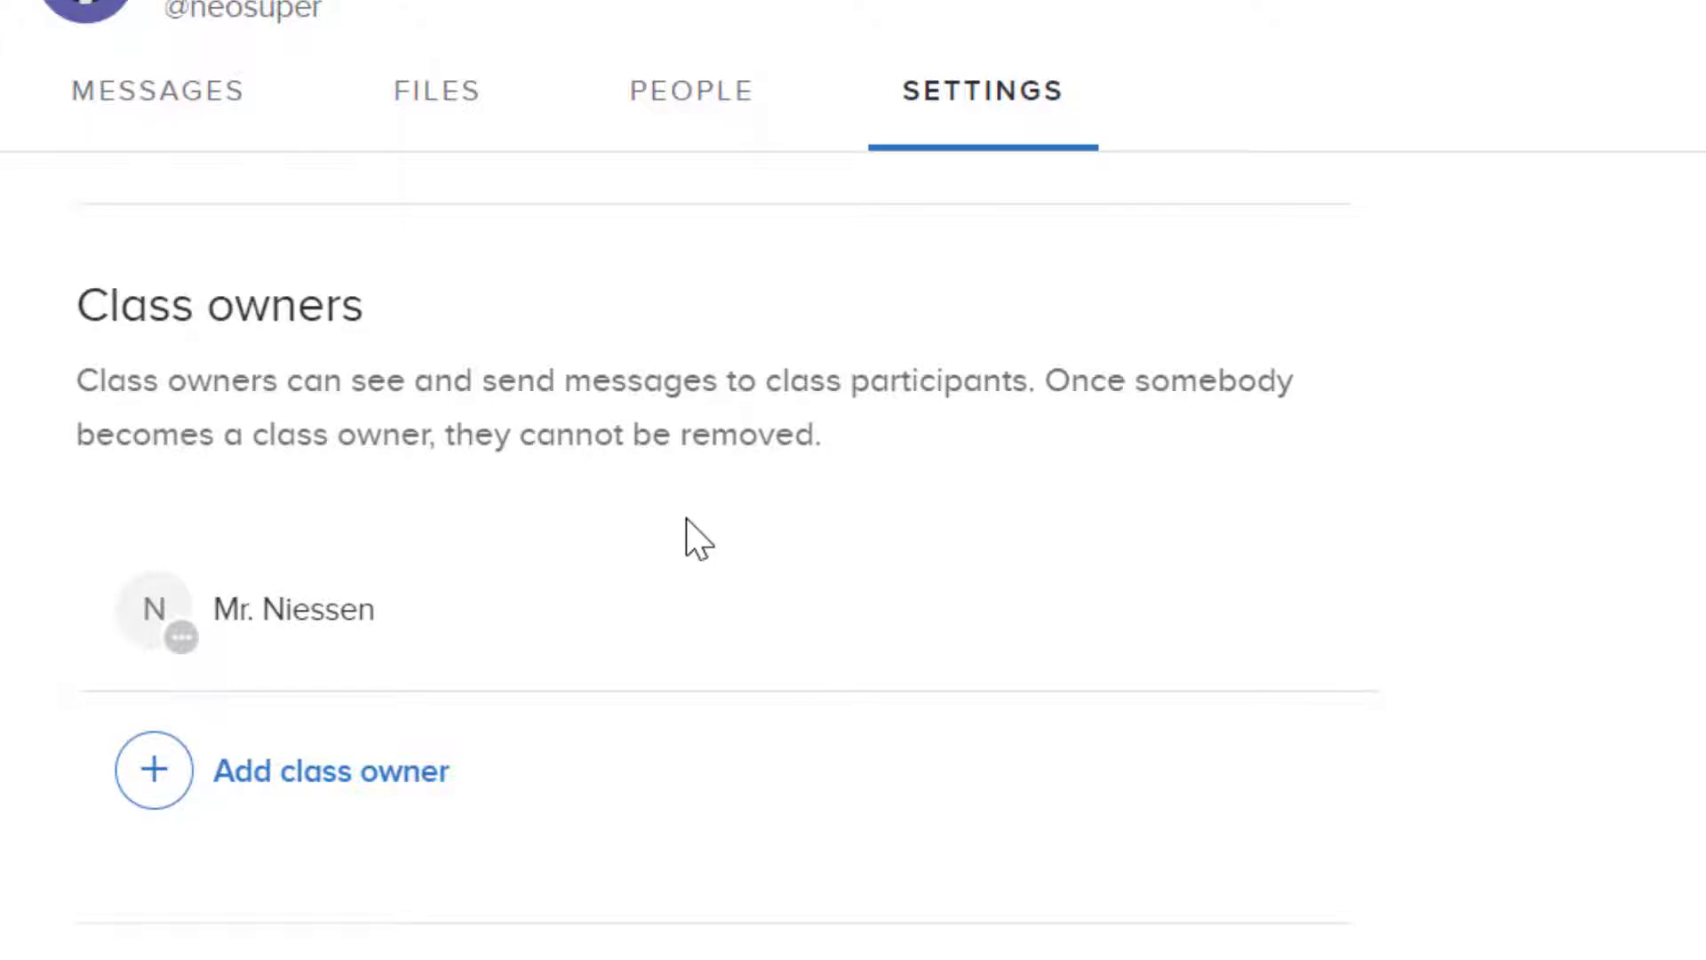
pyautogui.scroll(-2, 686, 519)
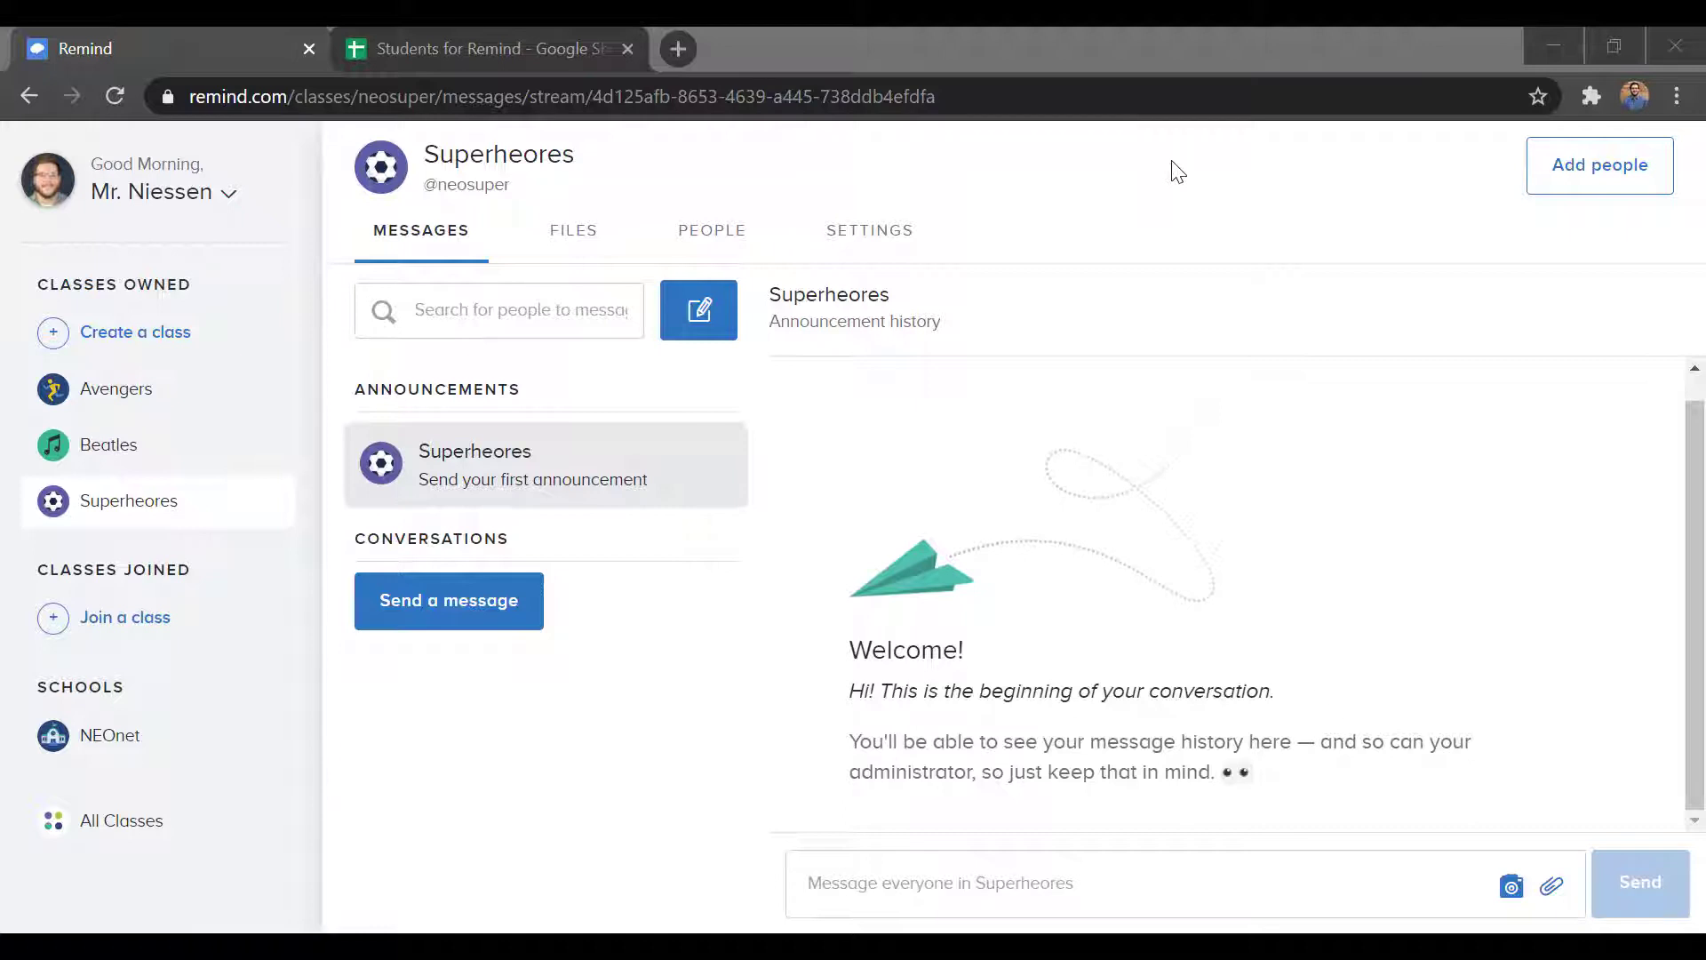
# Step: Return to the Superheores class and bring up the Add people contacts form
pyautogui.click(116, 513)
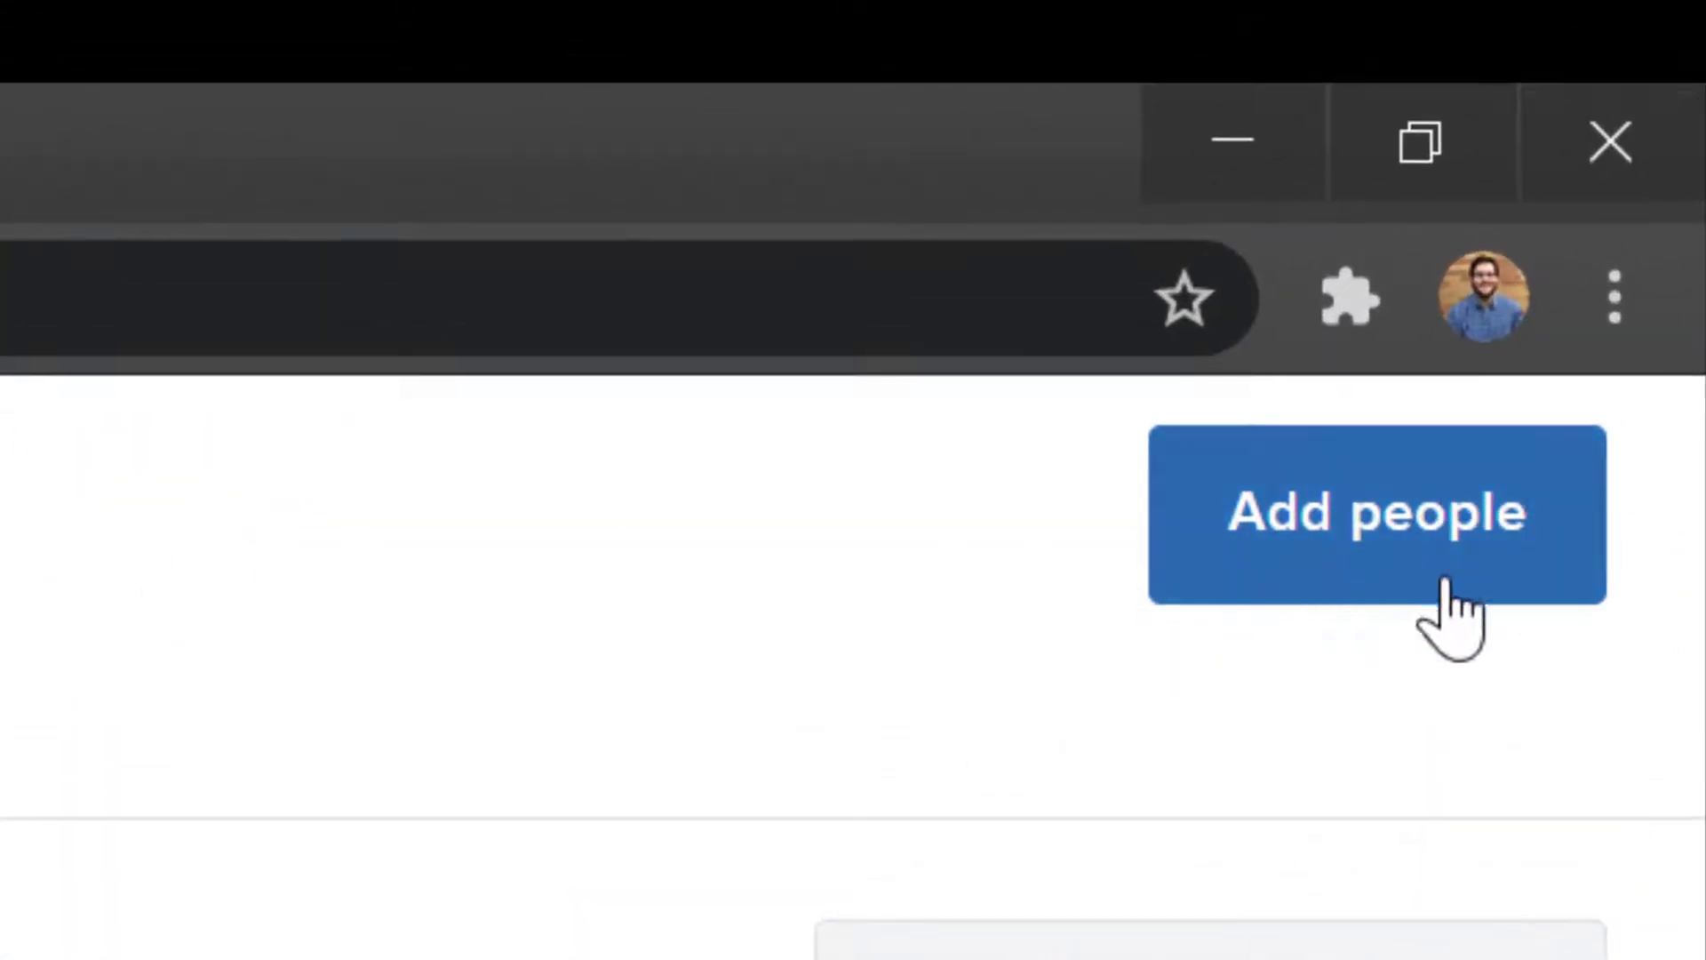
pyautogui.click(1455, 562)
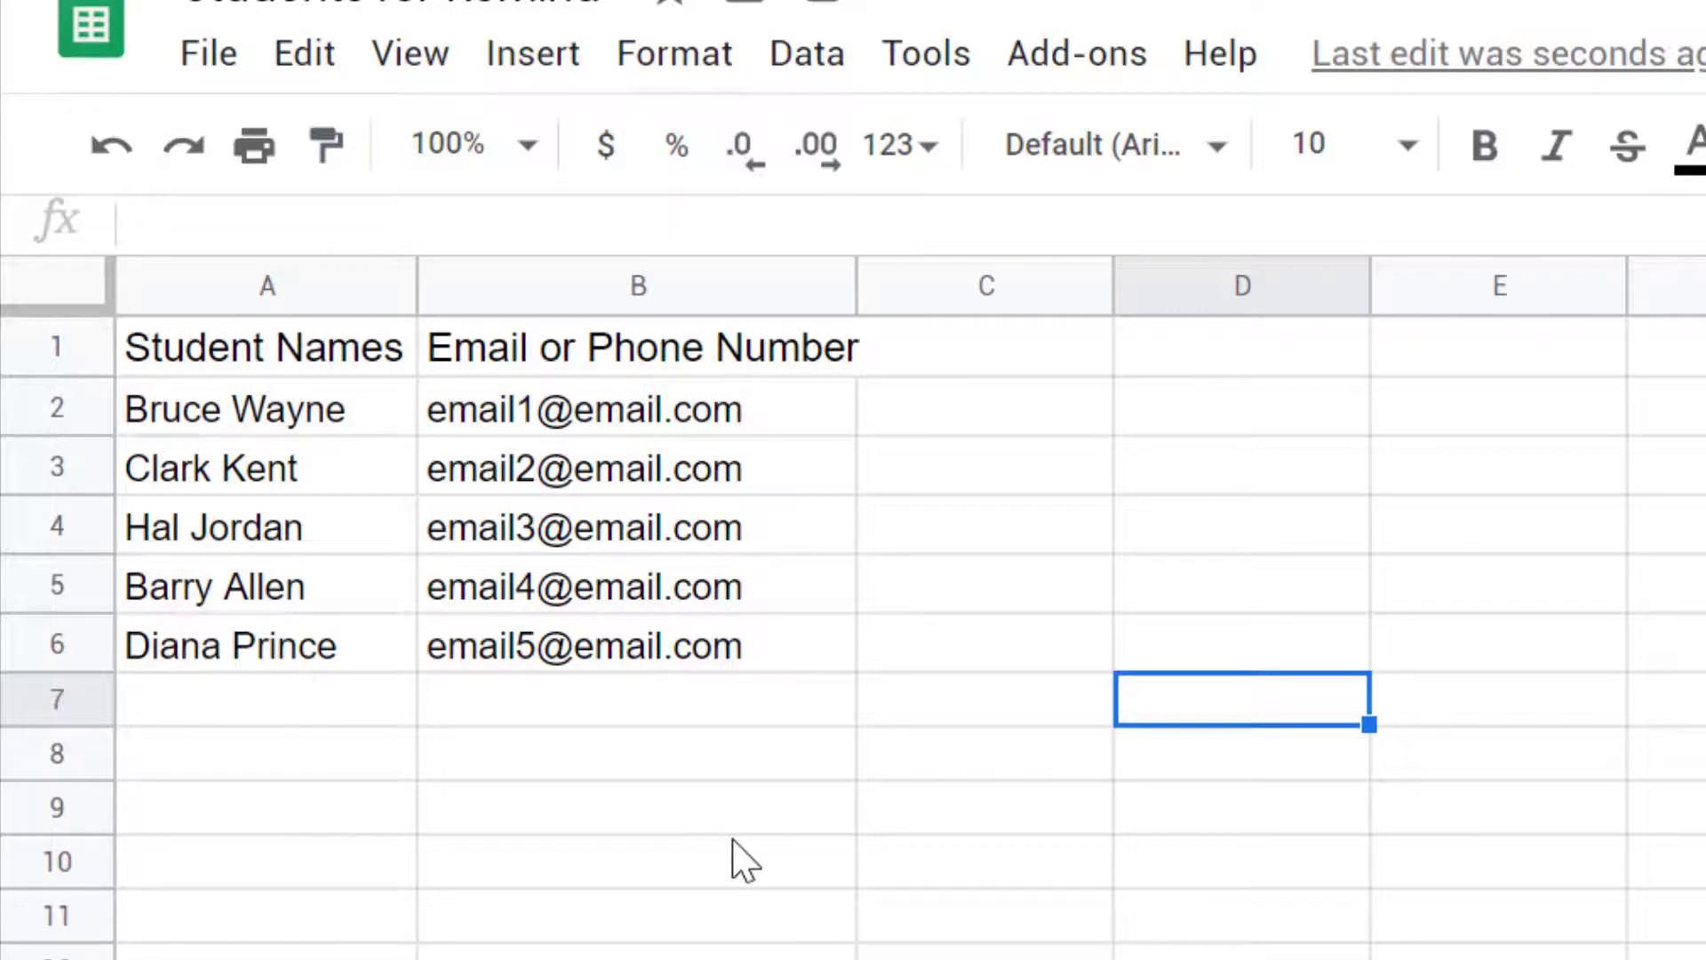
# Step: Copy the five student names and emails in cells A2:B6
pyautogui.moveTo(262, 422); pyautogui.dragTo(552, 655)
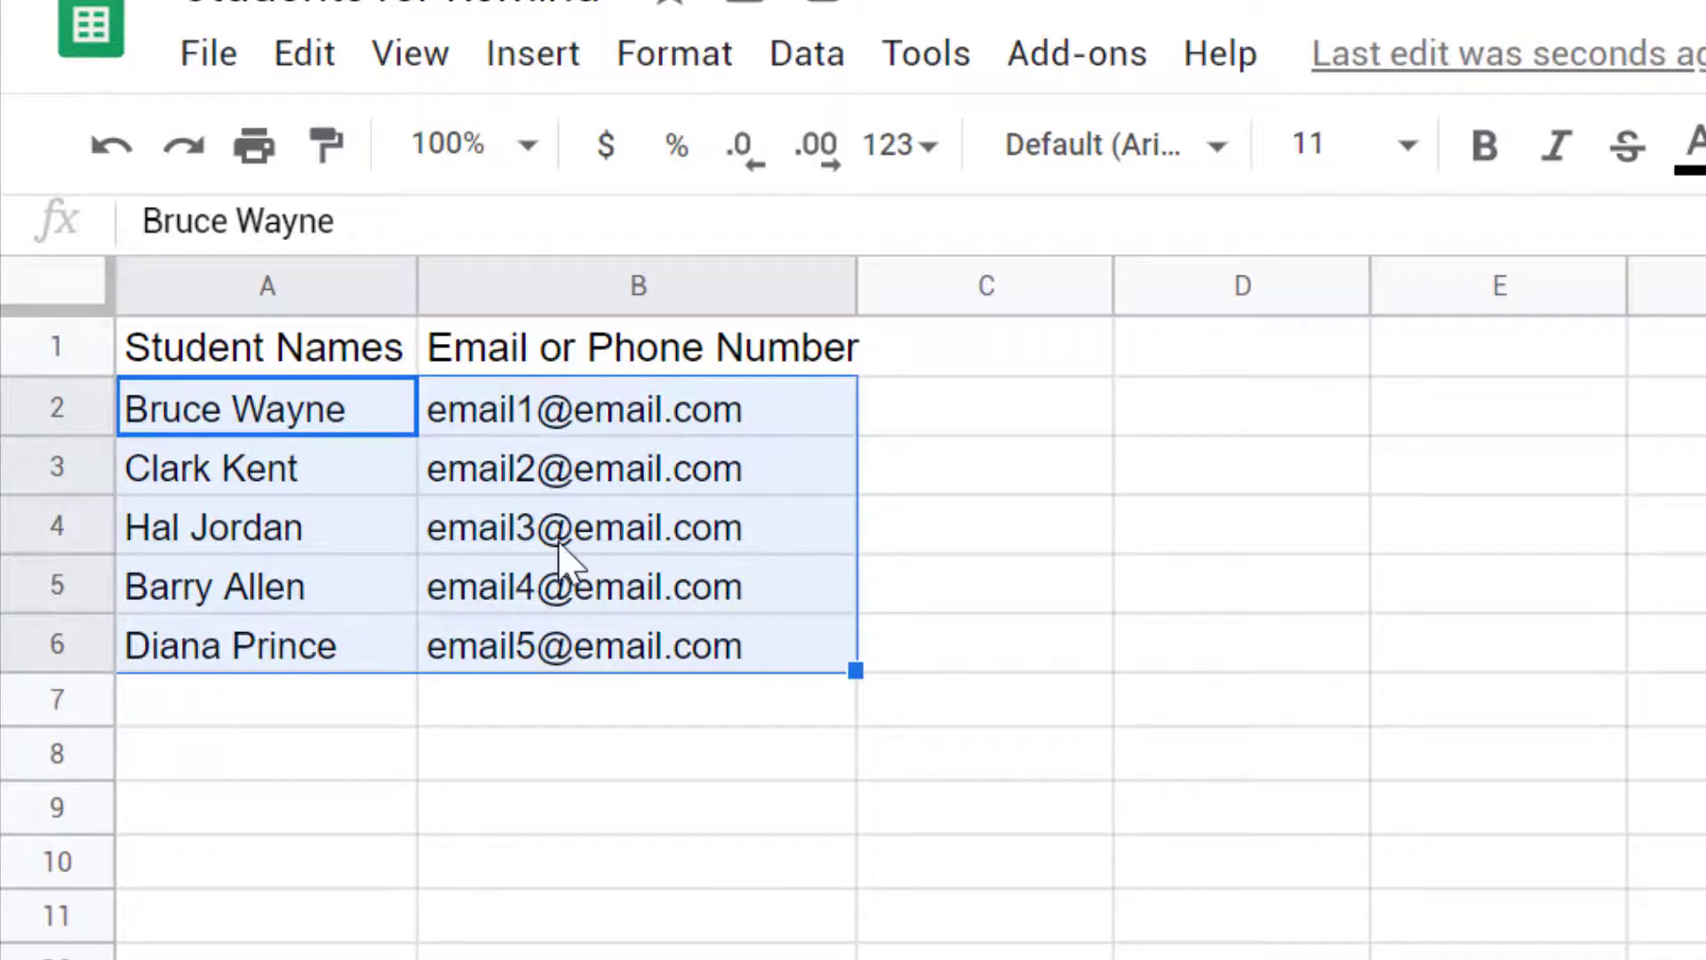
pyautogui.rightClick(560, 552)
pyautogui.click(697, 213)
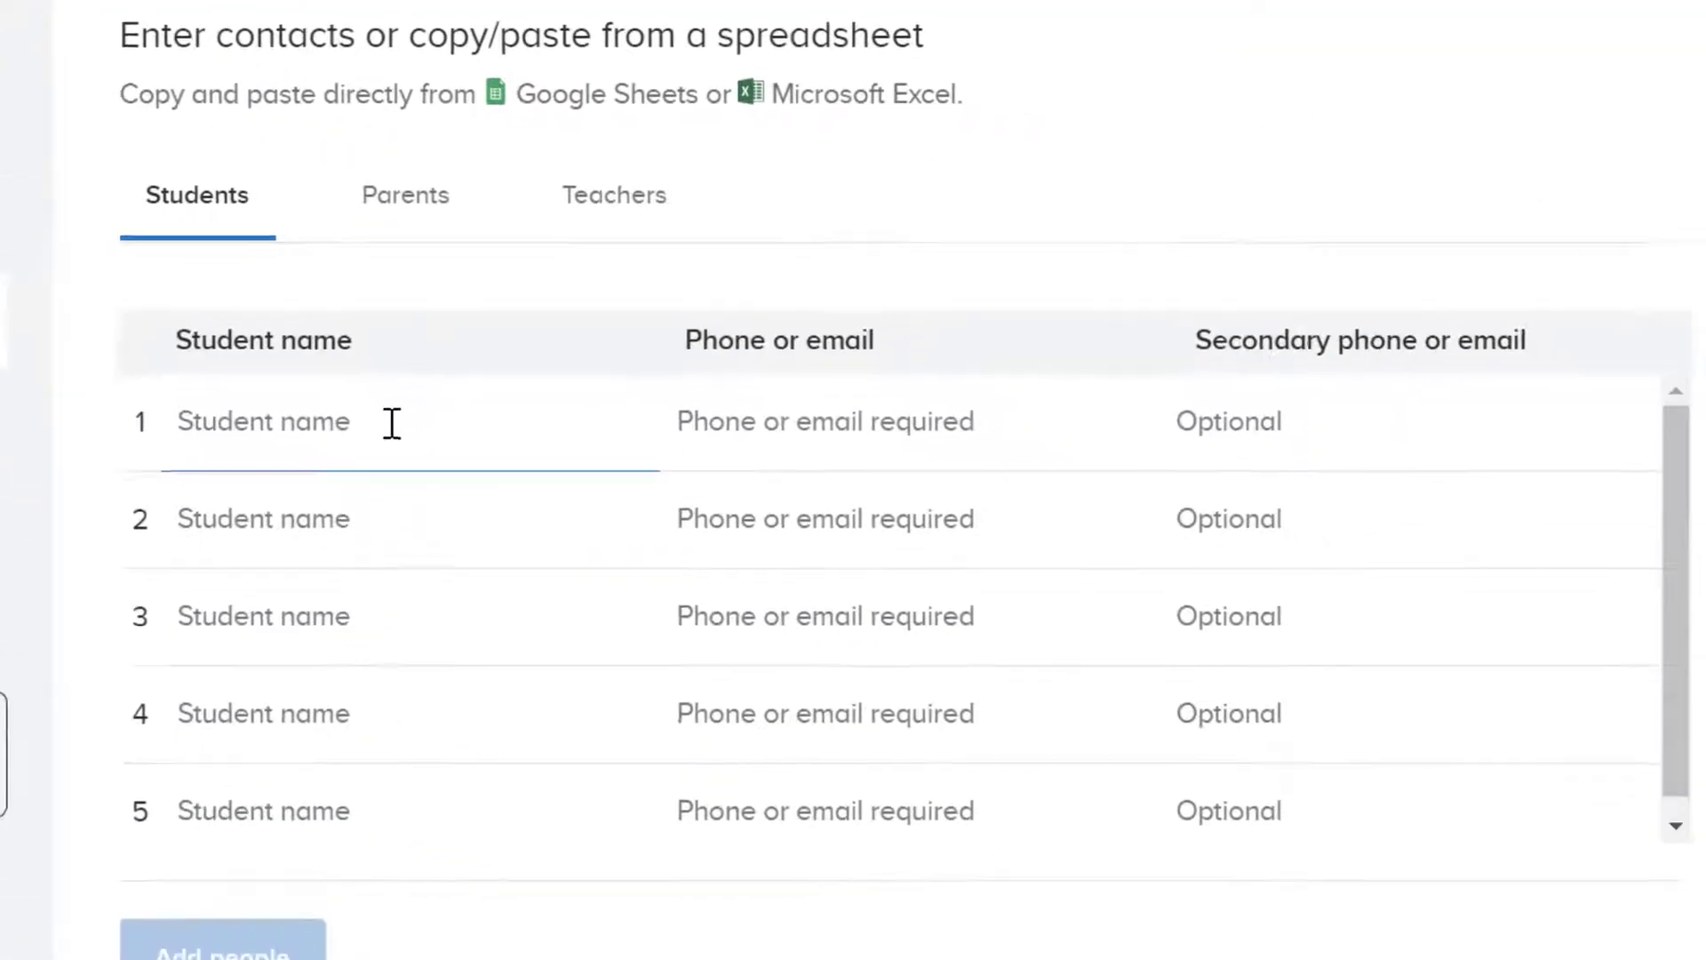
# Step: Paste the five students' names and emails into the Students contact list
pyautogui.rightClick(1109, 648)
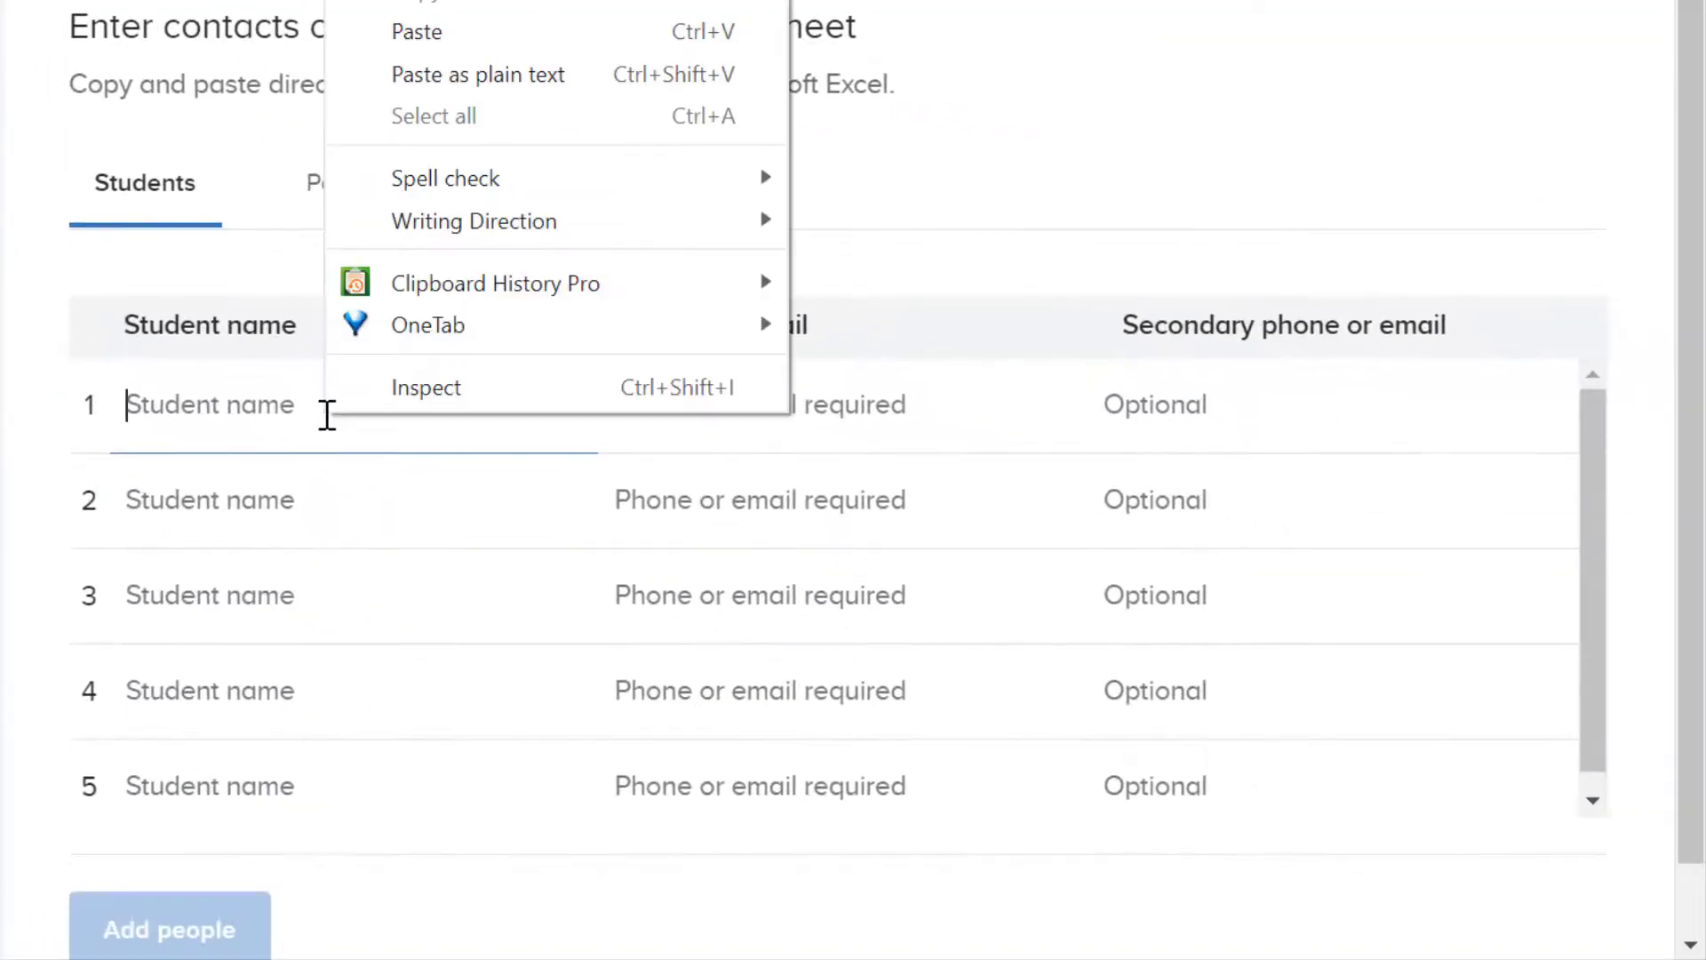
pyautogui.click(447, 44)
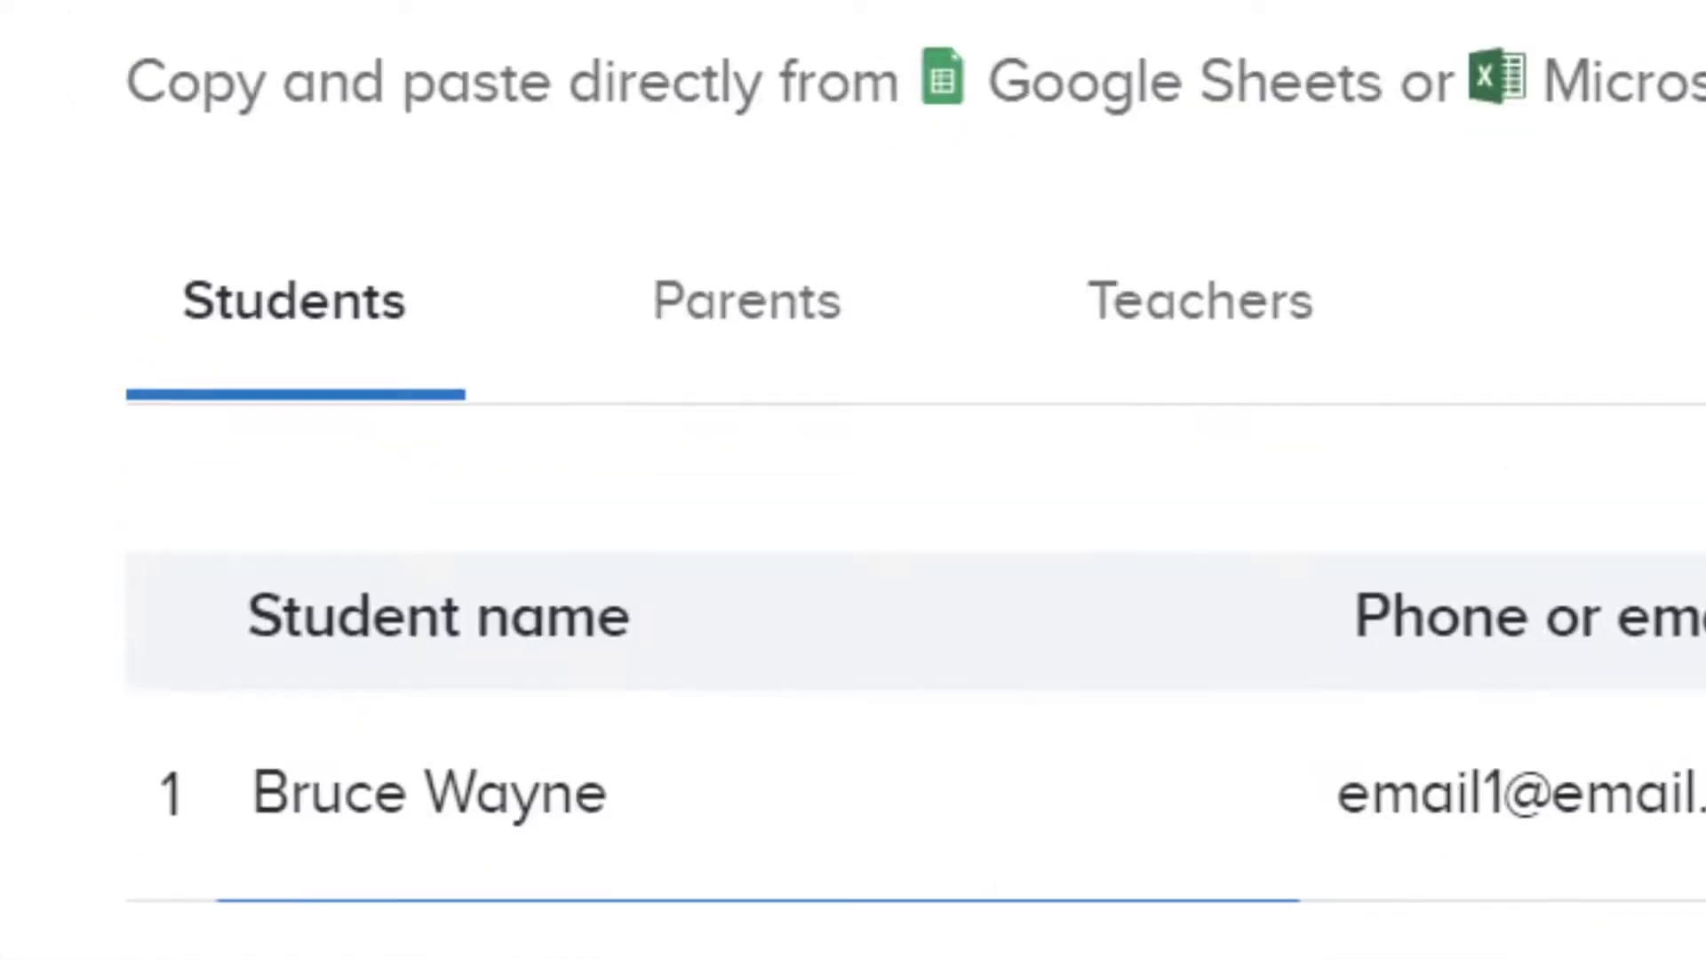
pyautogui.click(278, 302)
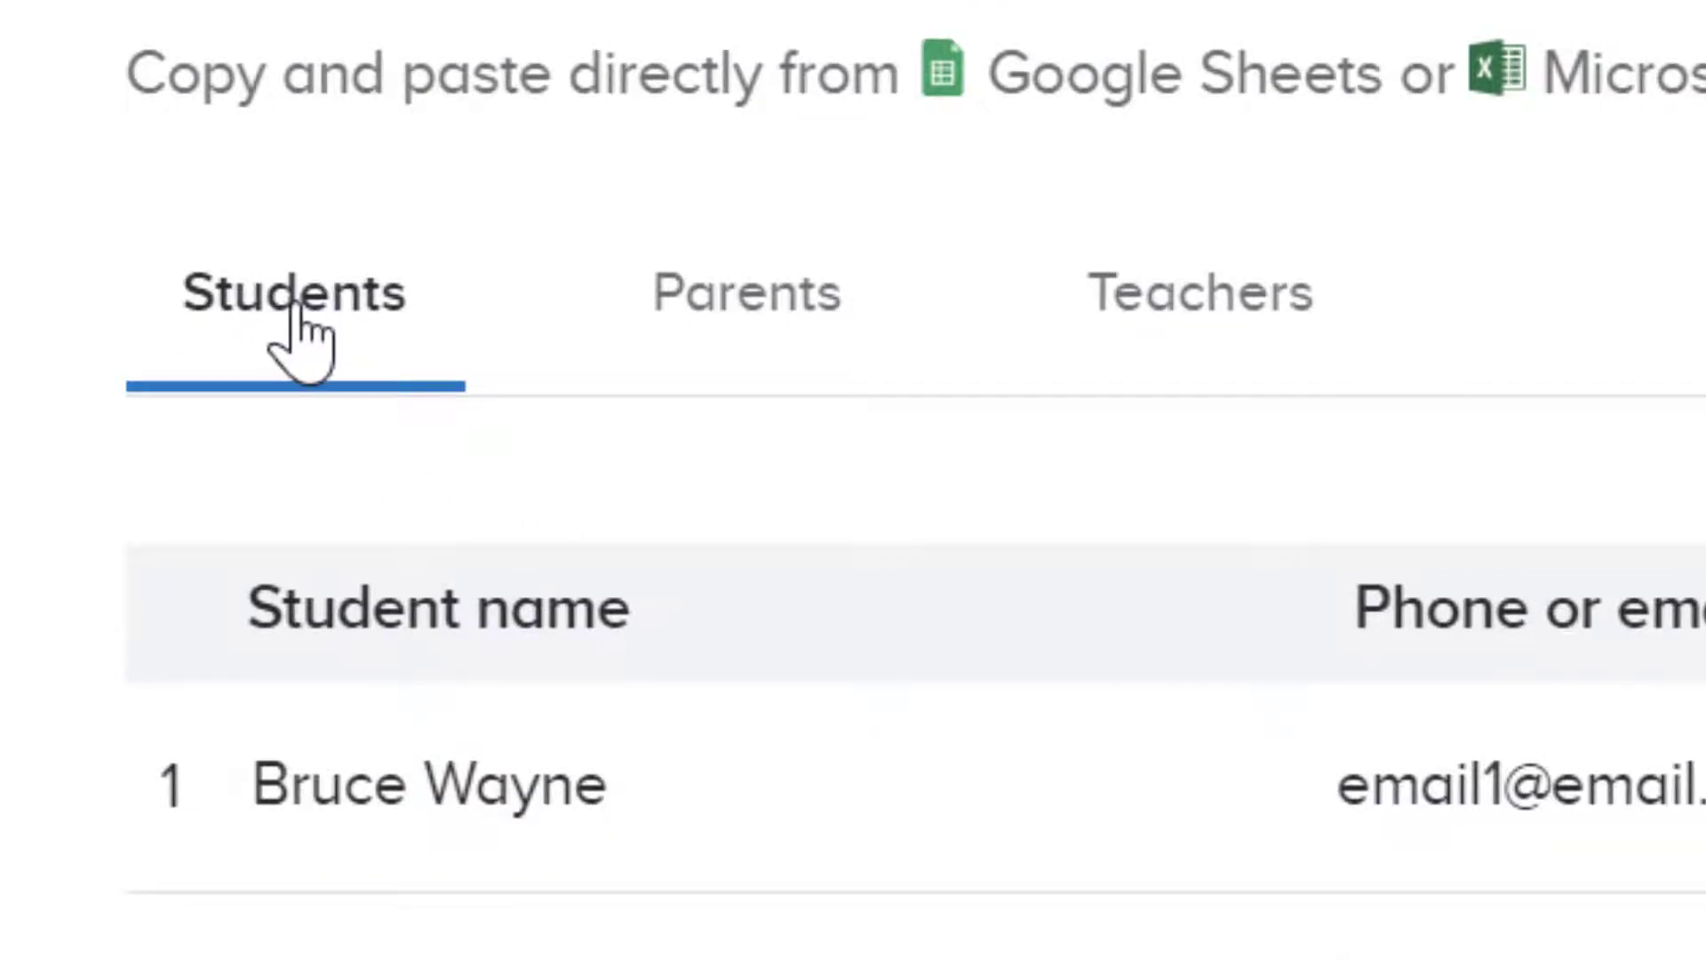
# Step: Check the Parents and Teachers tabs, then send invitations to the five students
pyautogui.click(772, 322)
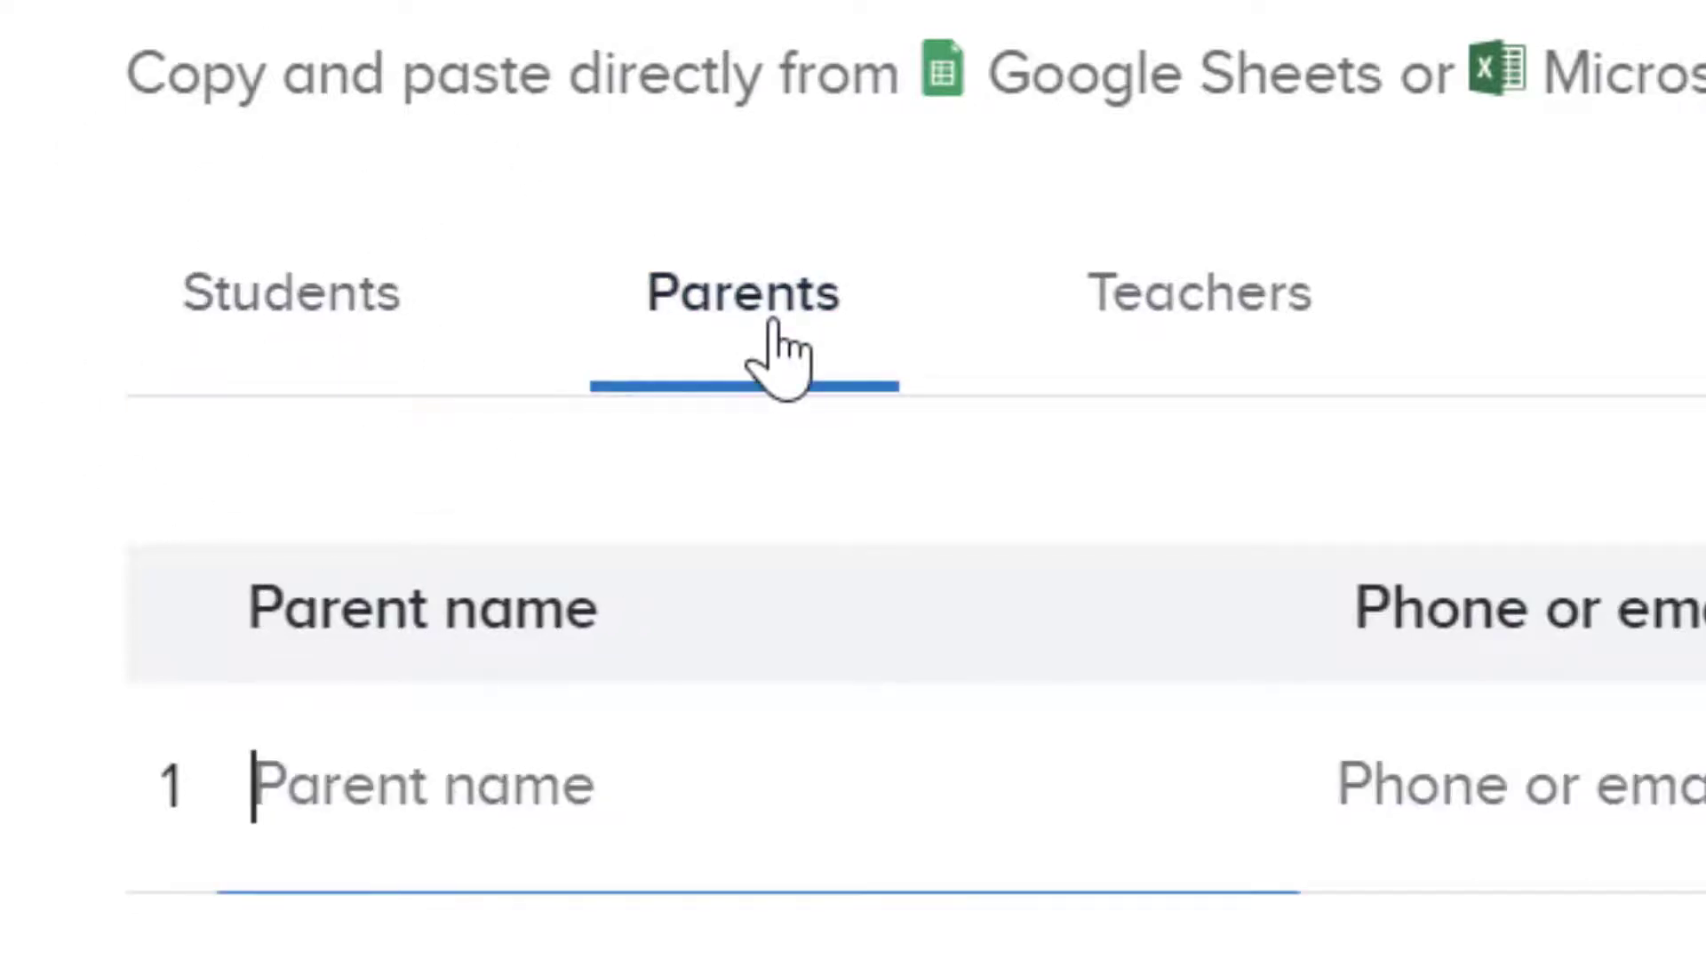
pyautogui.click(1223, 348)
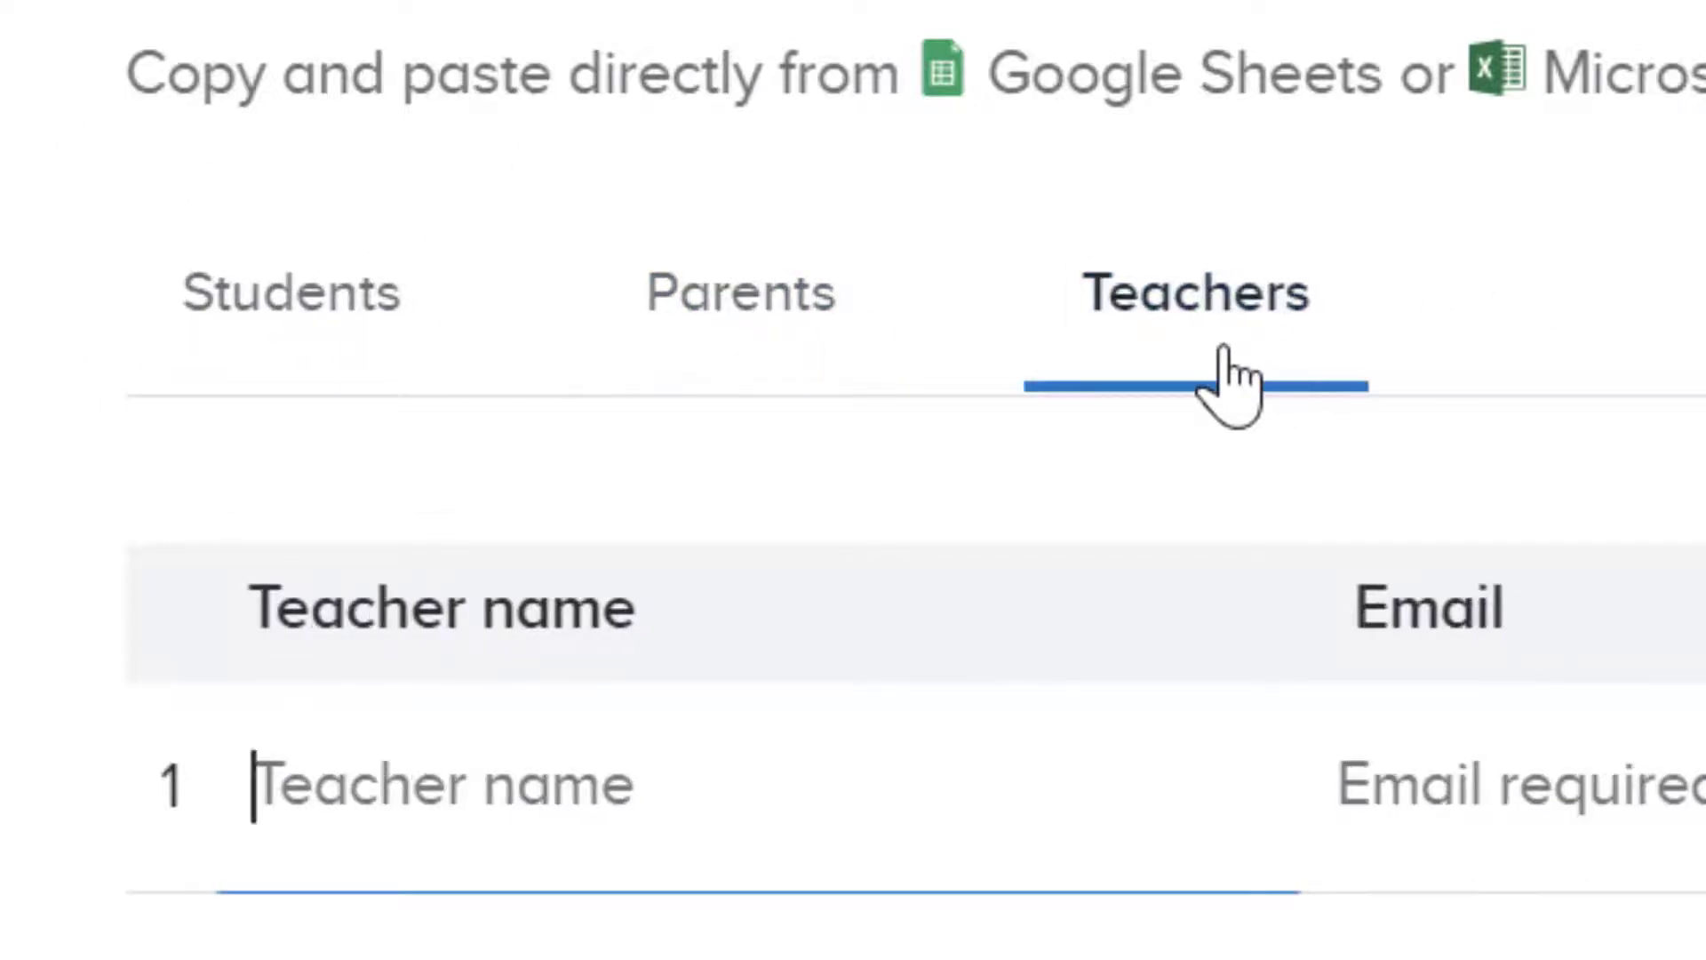
pyautogui.click(348, 306)
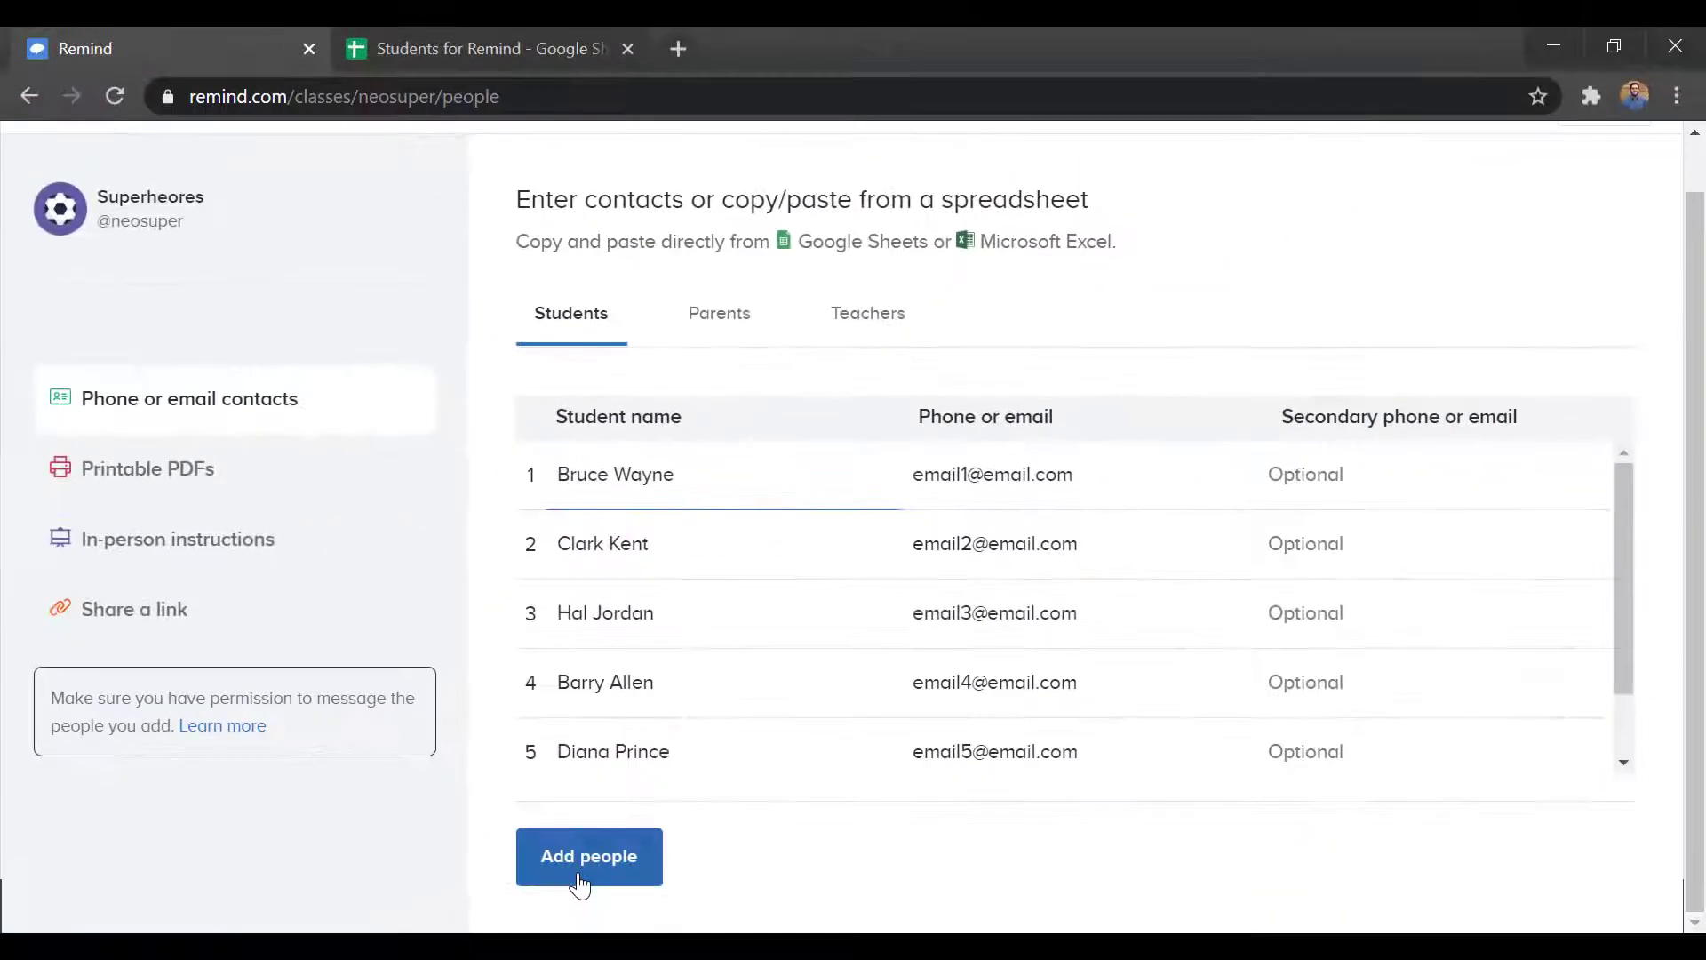
pyautogui.click(580, 882)
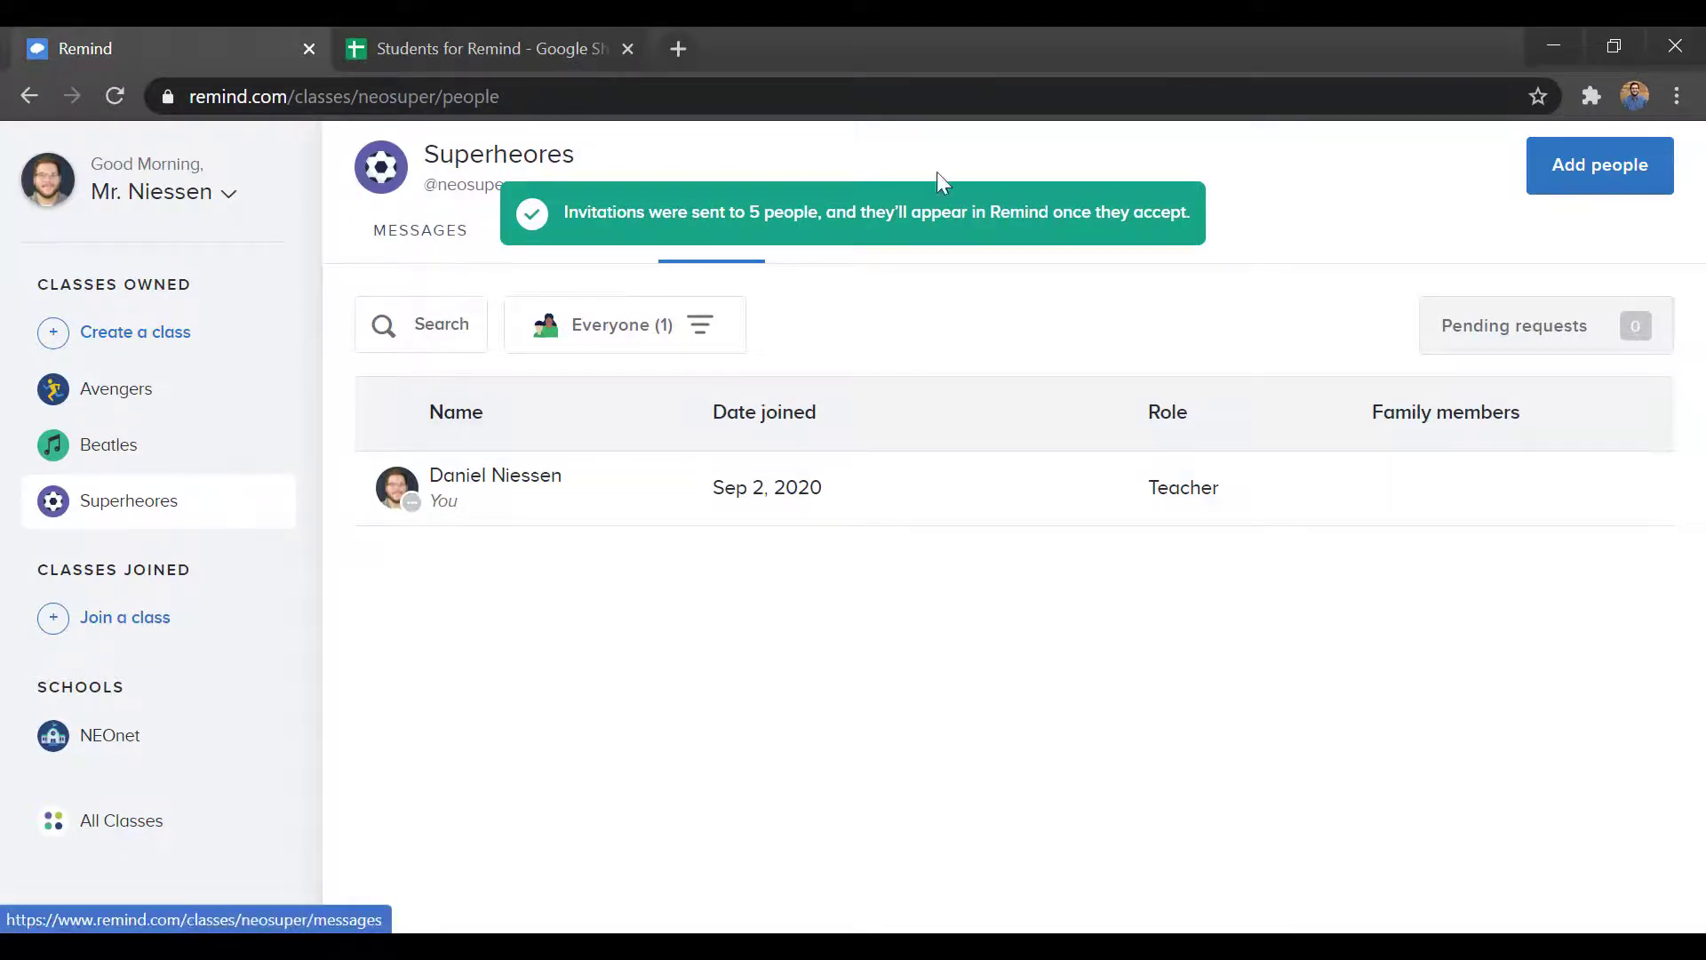
pyautogui.click(410, 242)
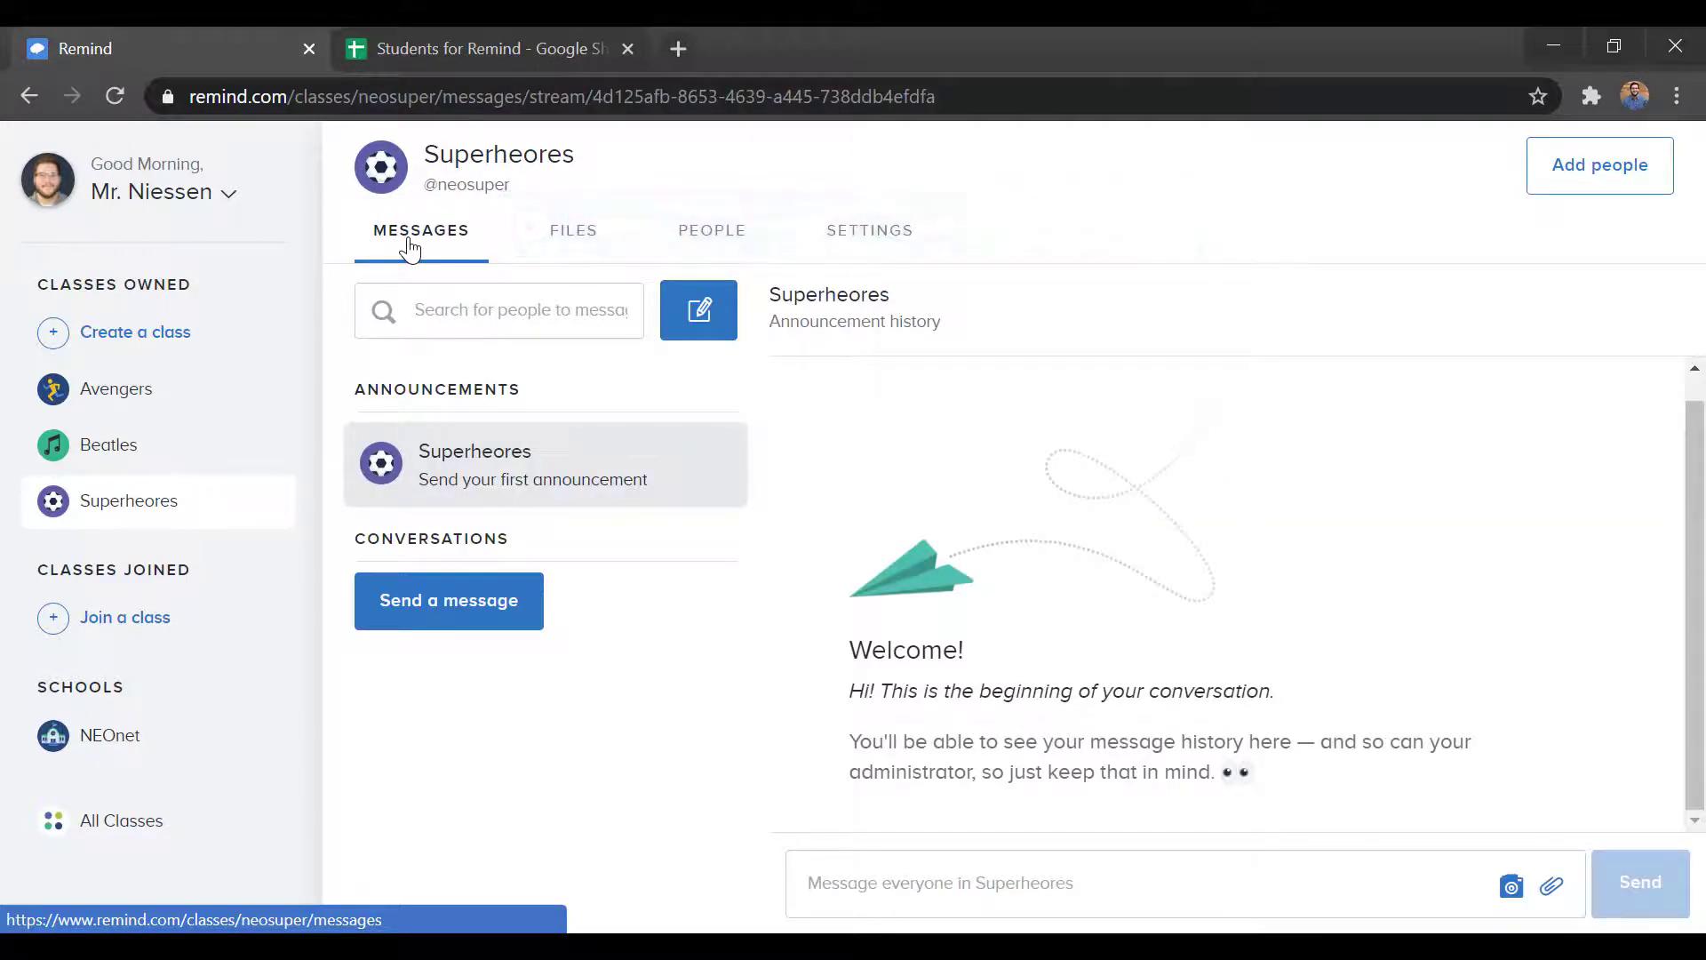
pyautogui.click(680, 241)
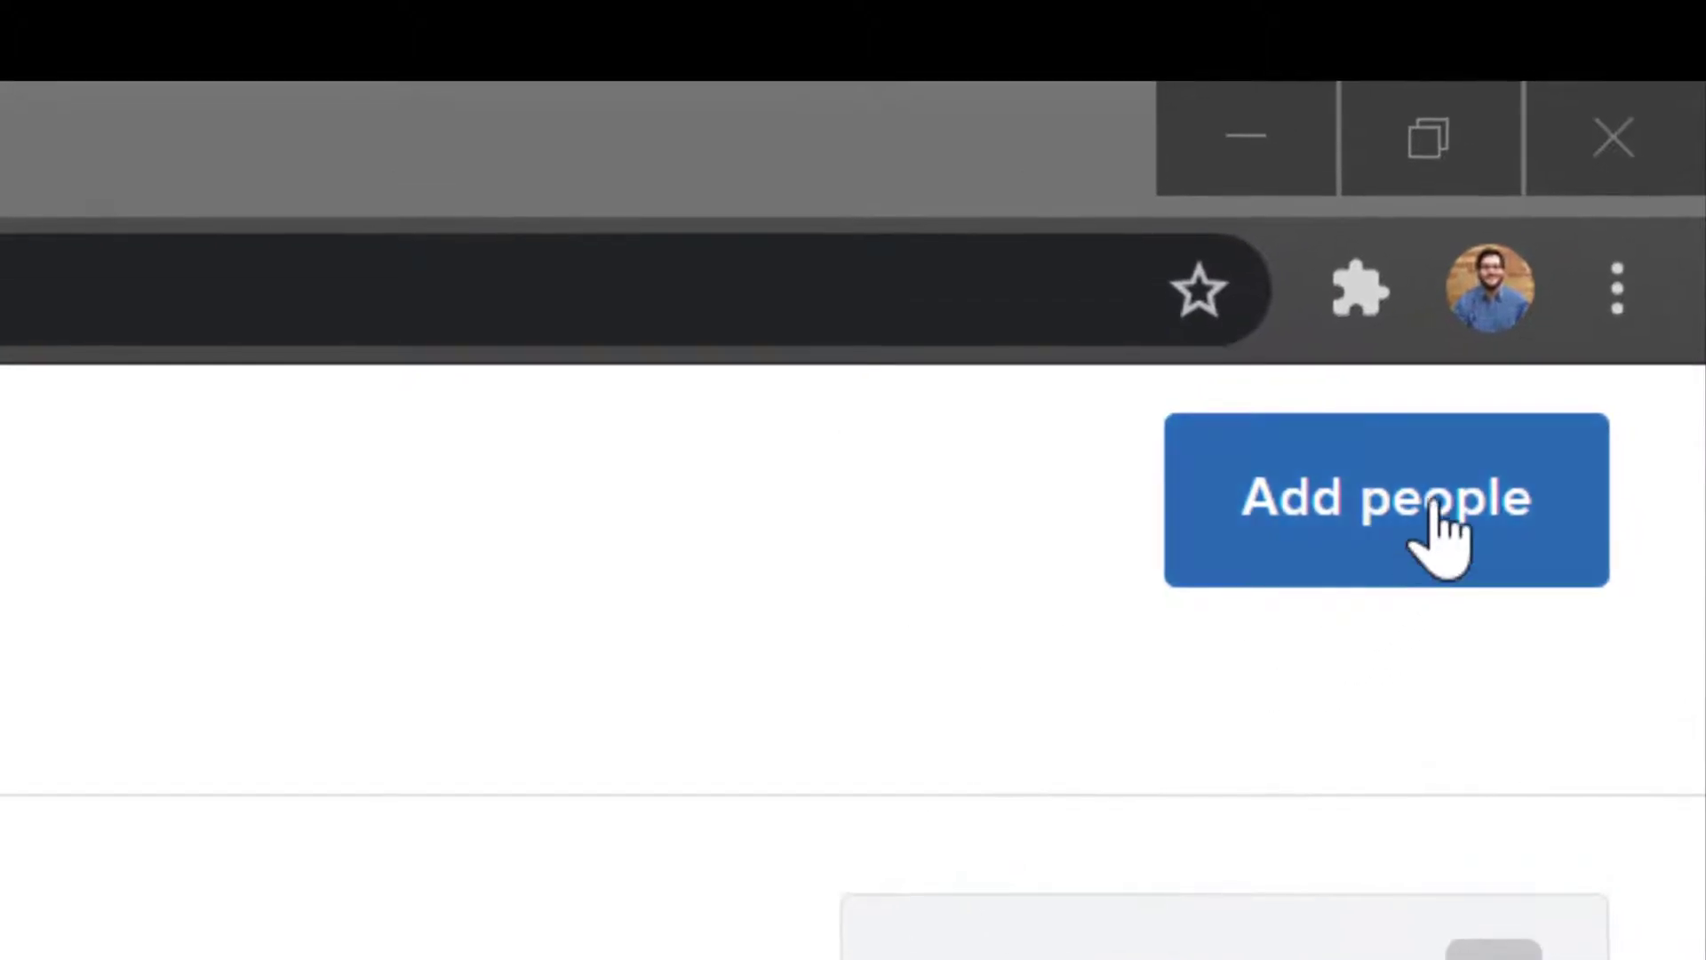
pyautogui.click(1426, 533)
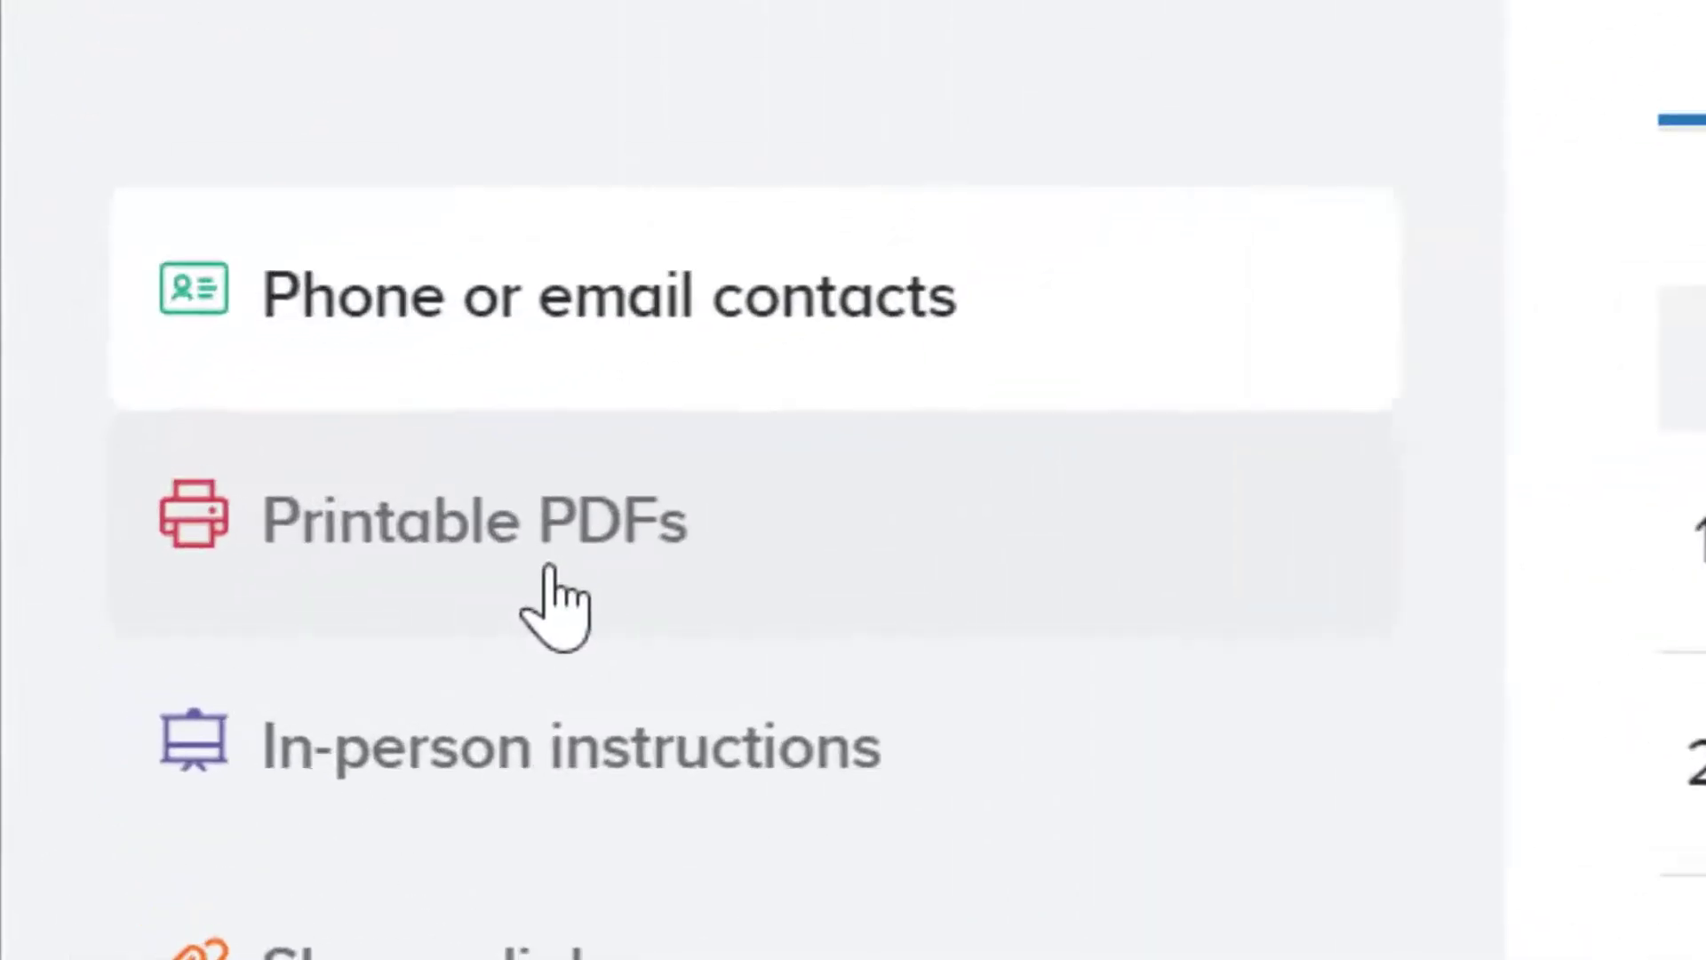
pyautogui.click(246, 558)
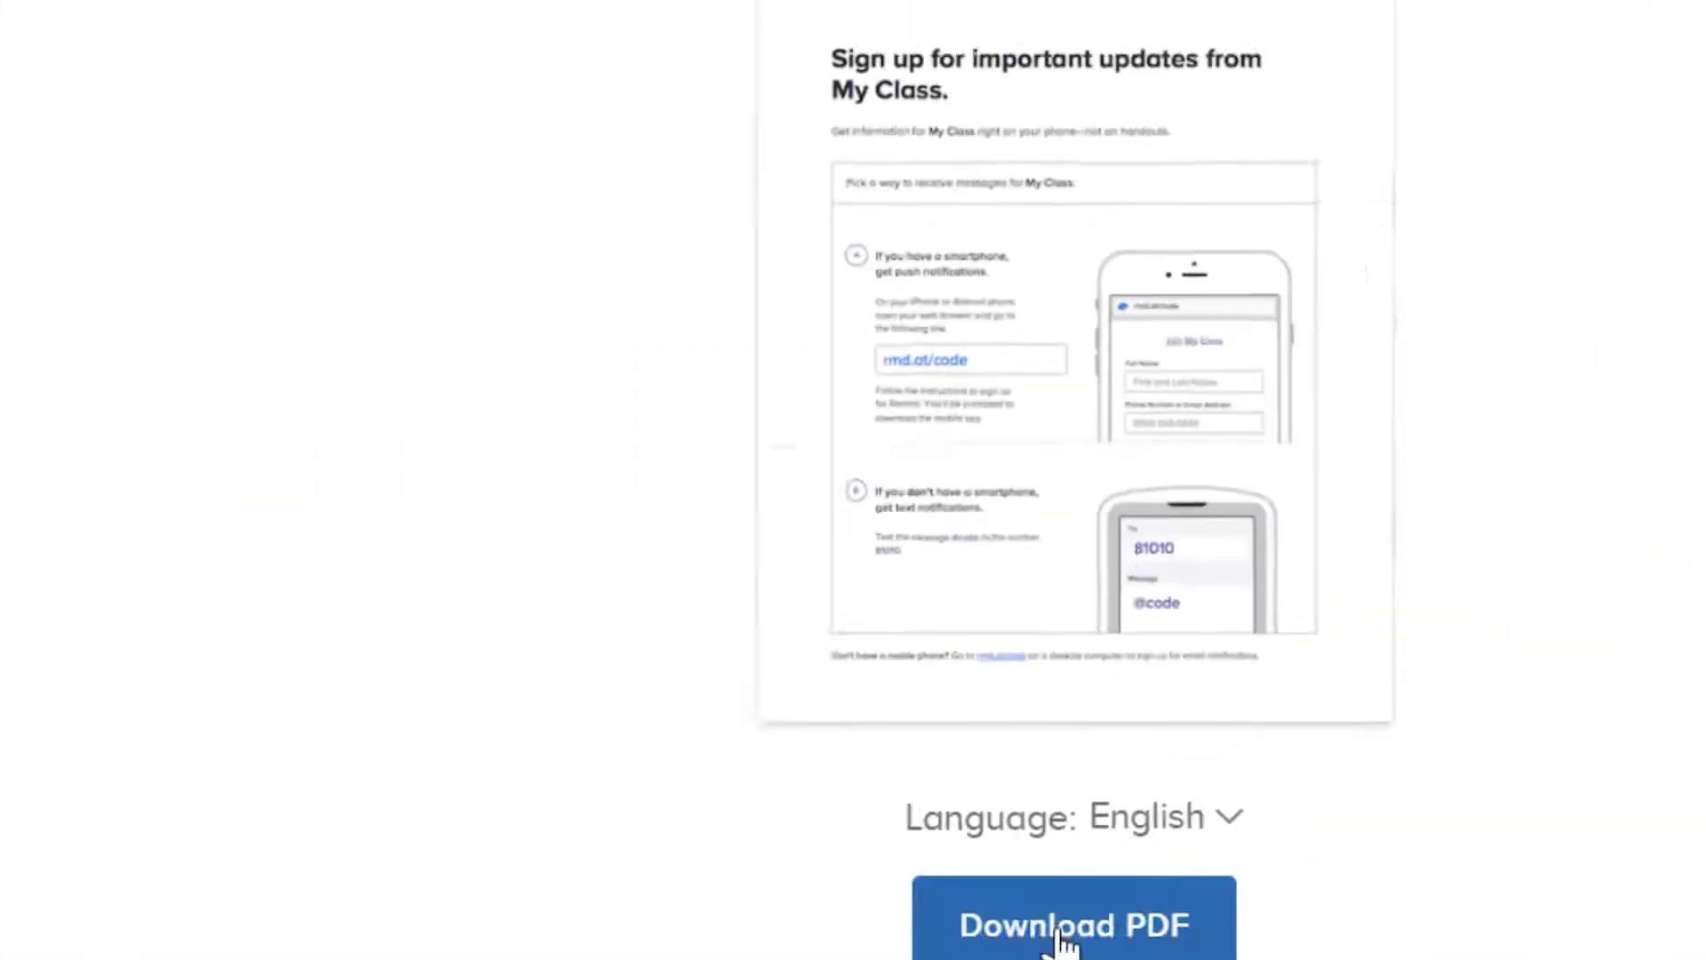
pyautogui.click(1084, 946)
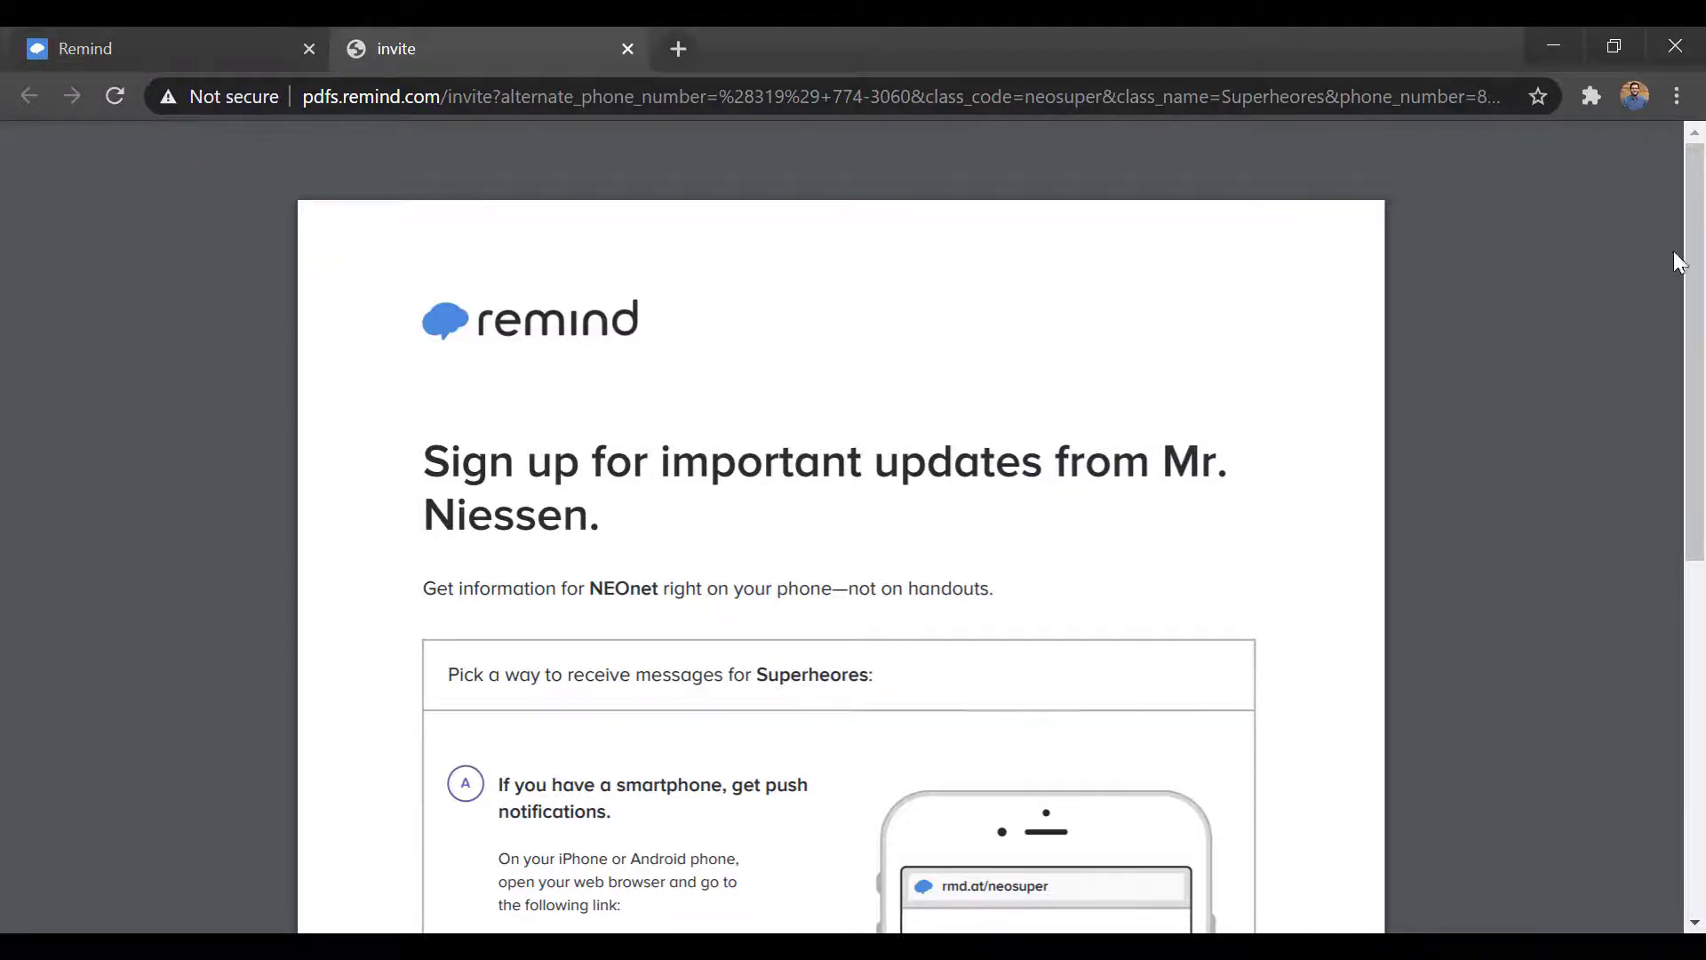
pyautogui.moveTo(1697, 243); pyautogui.dragTo(1701, 421)
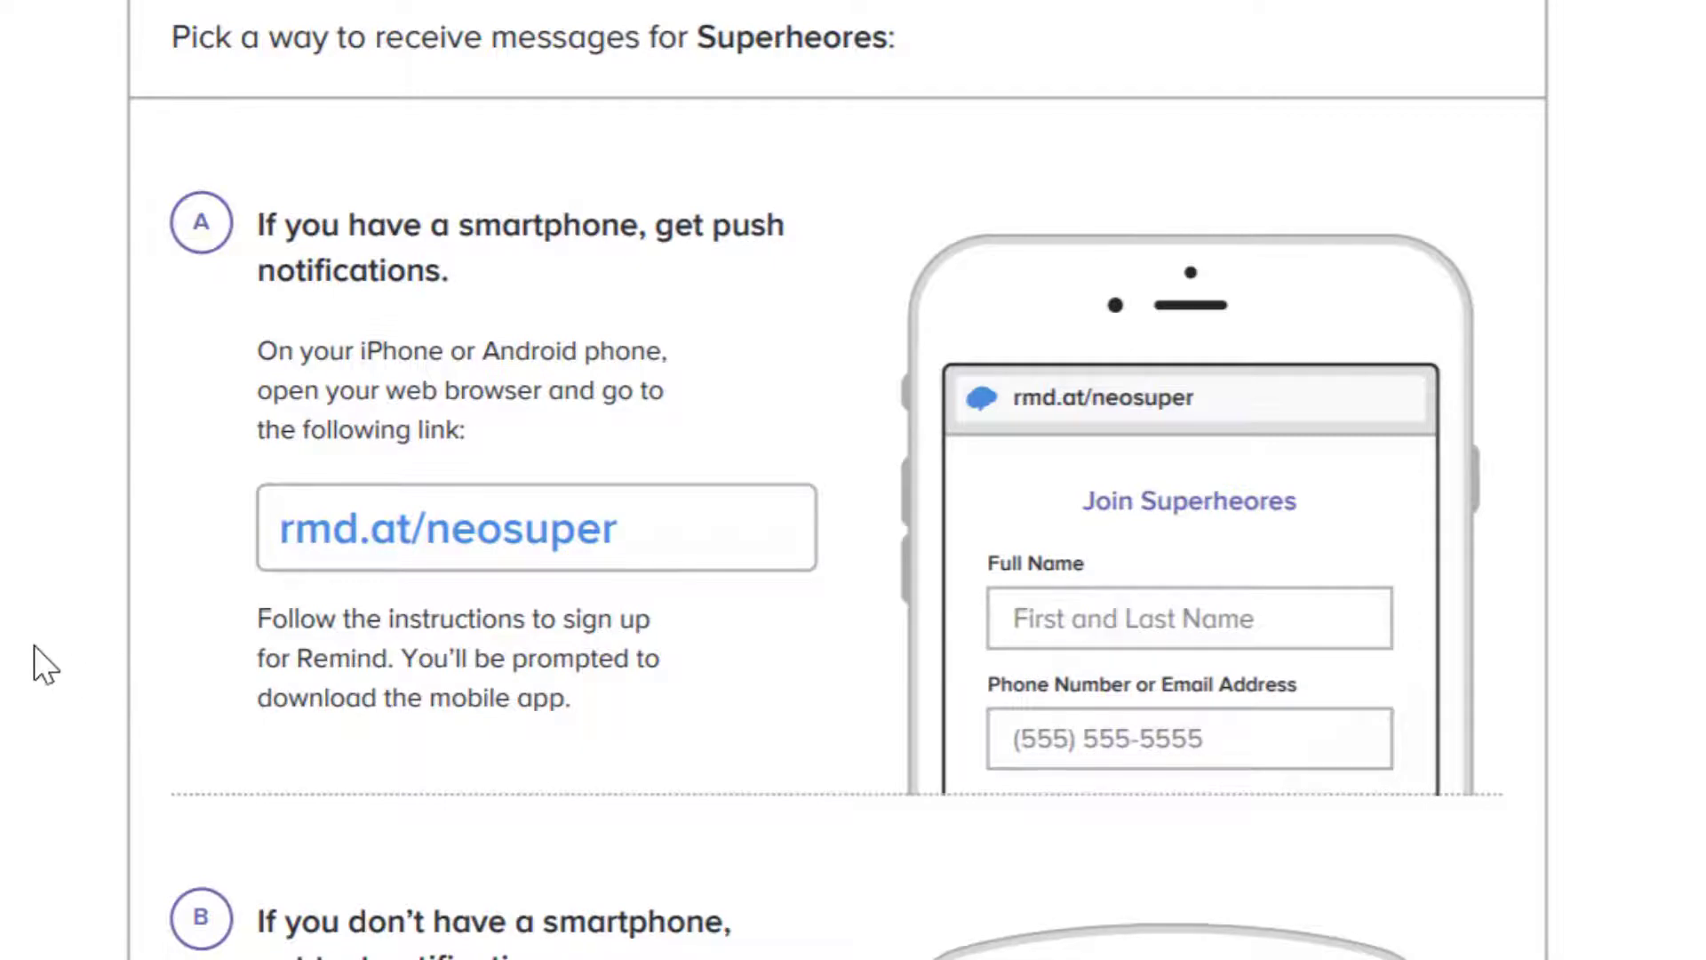
pyautogui.scroll(-5, 24, 645)
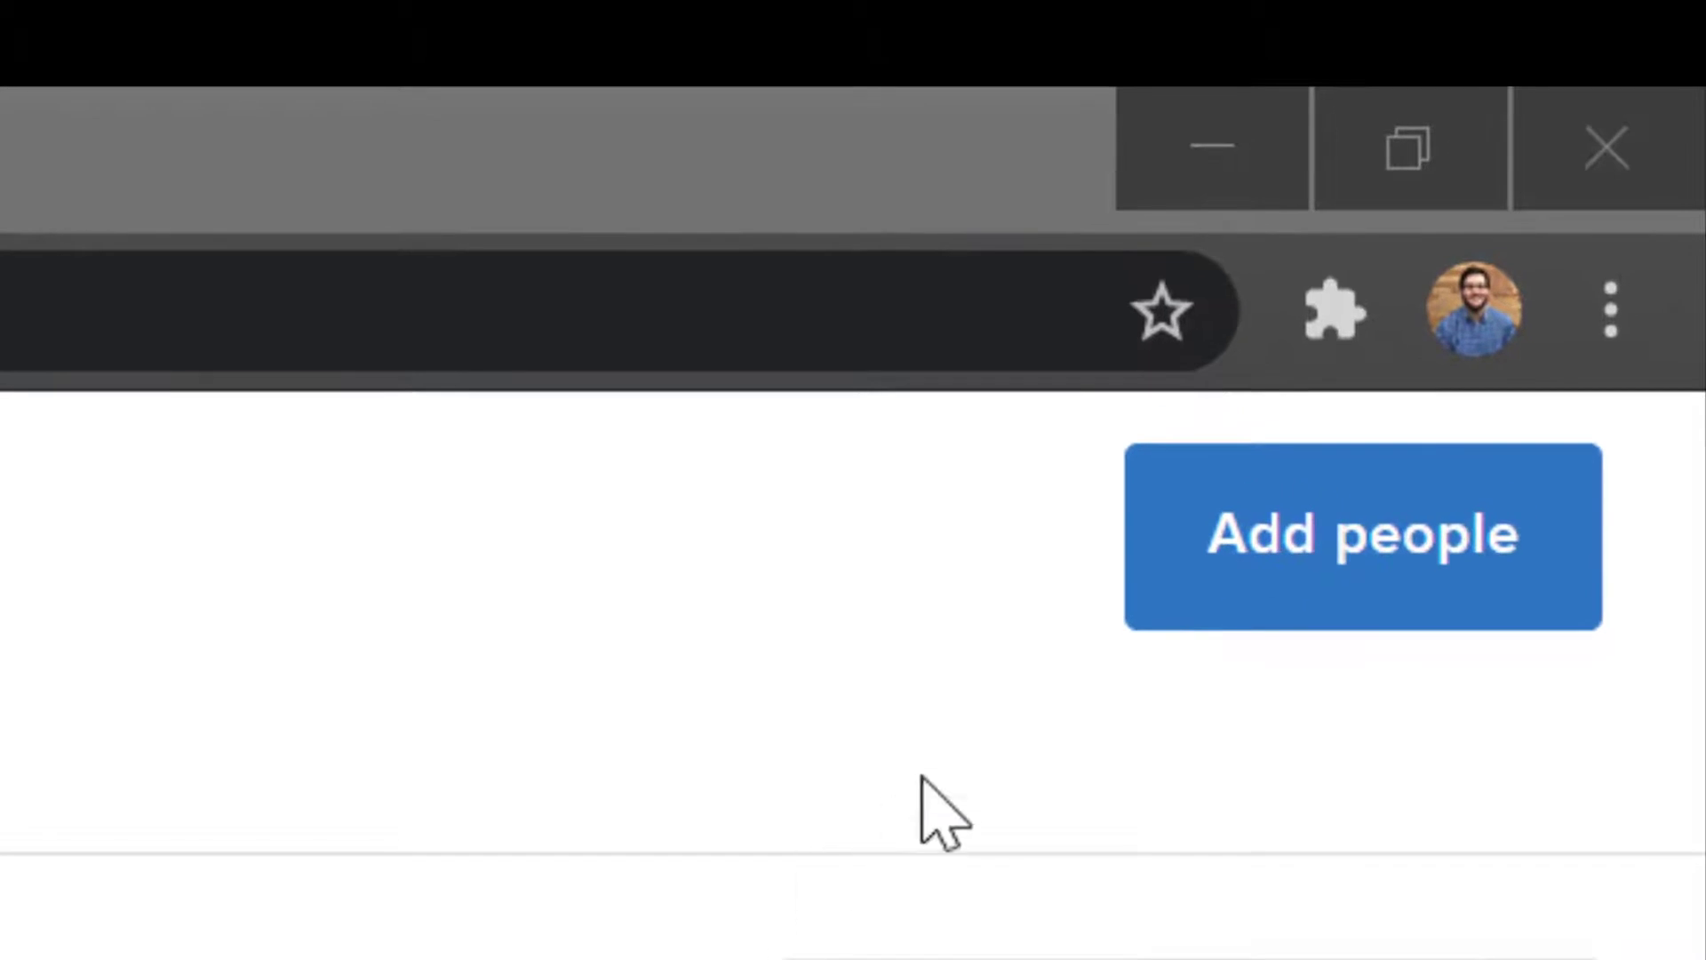
pyautogui.click(1381, 591)
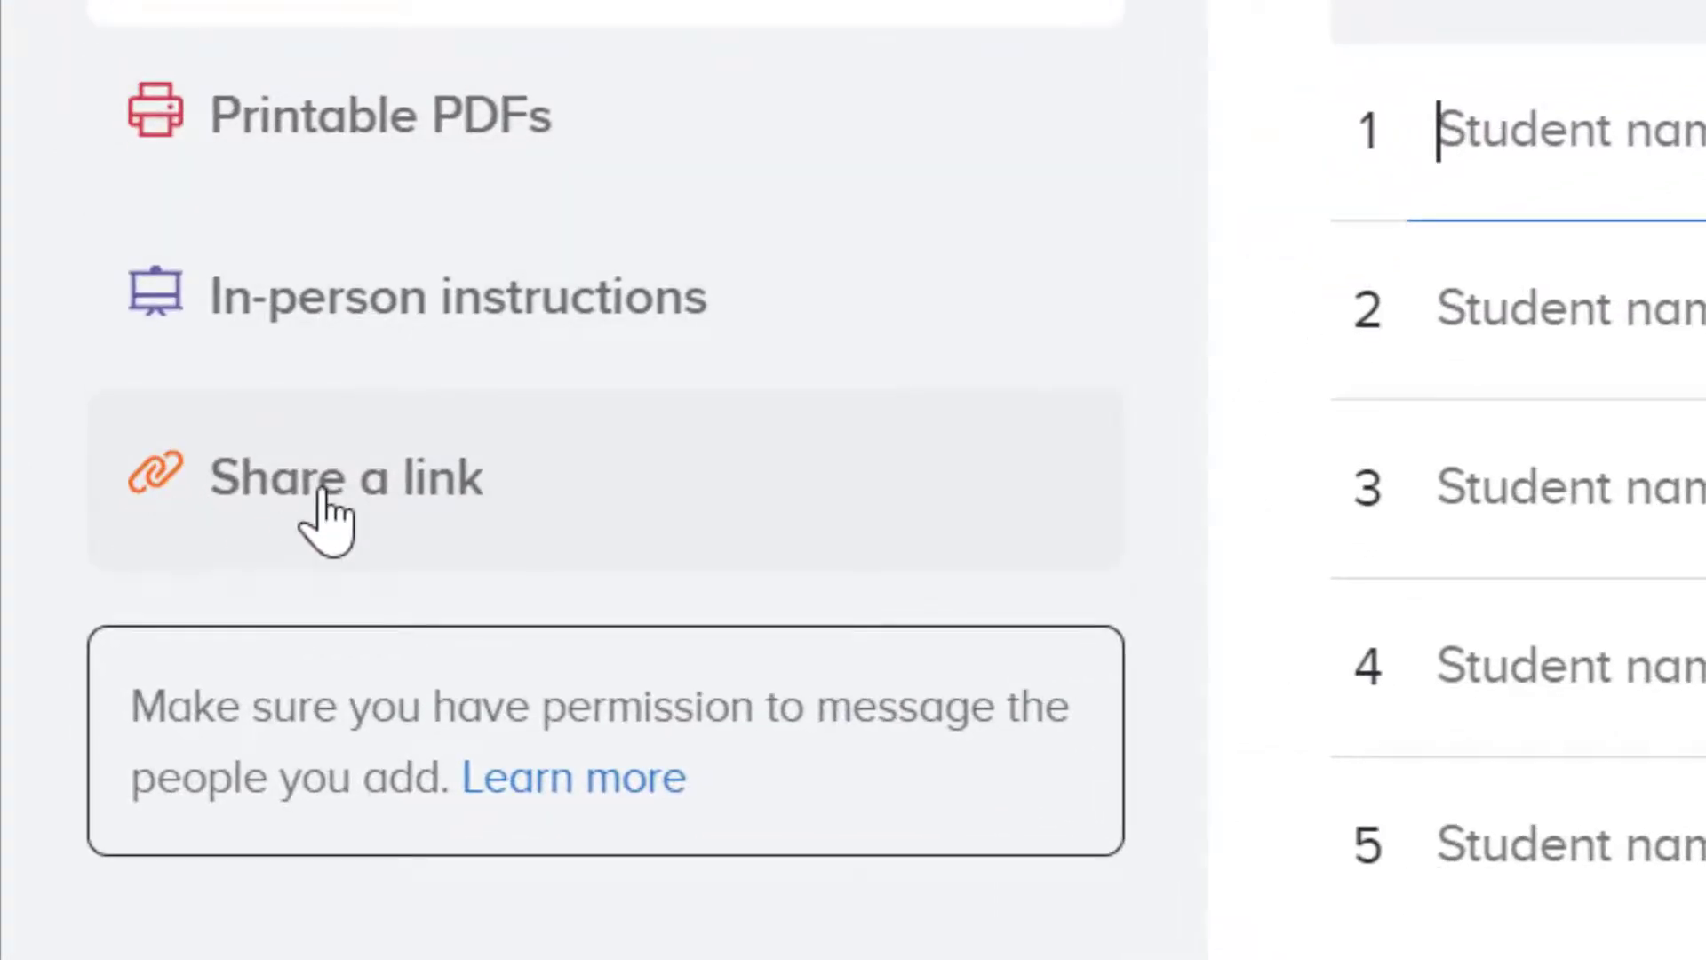
pyautogui.click(323, 494)
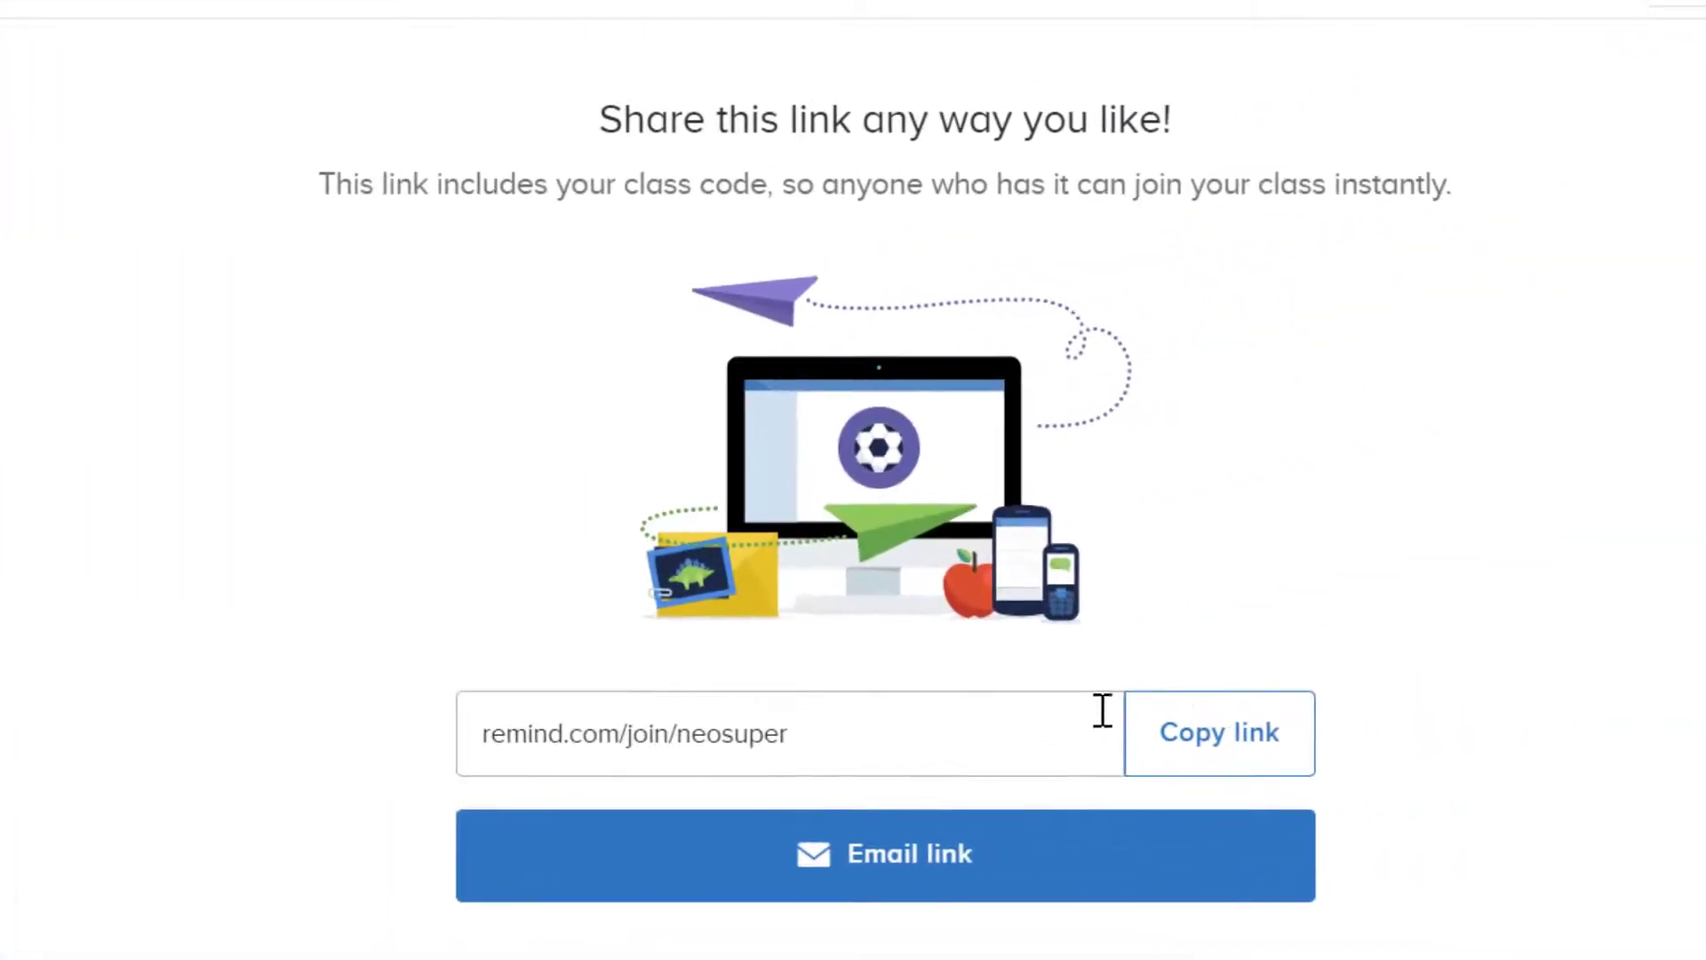
pyautogui.click(1235, 755)
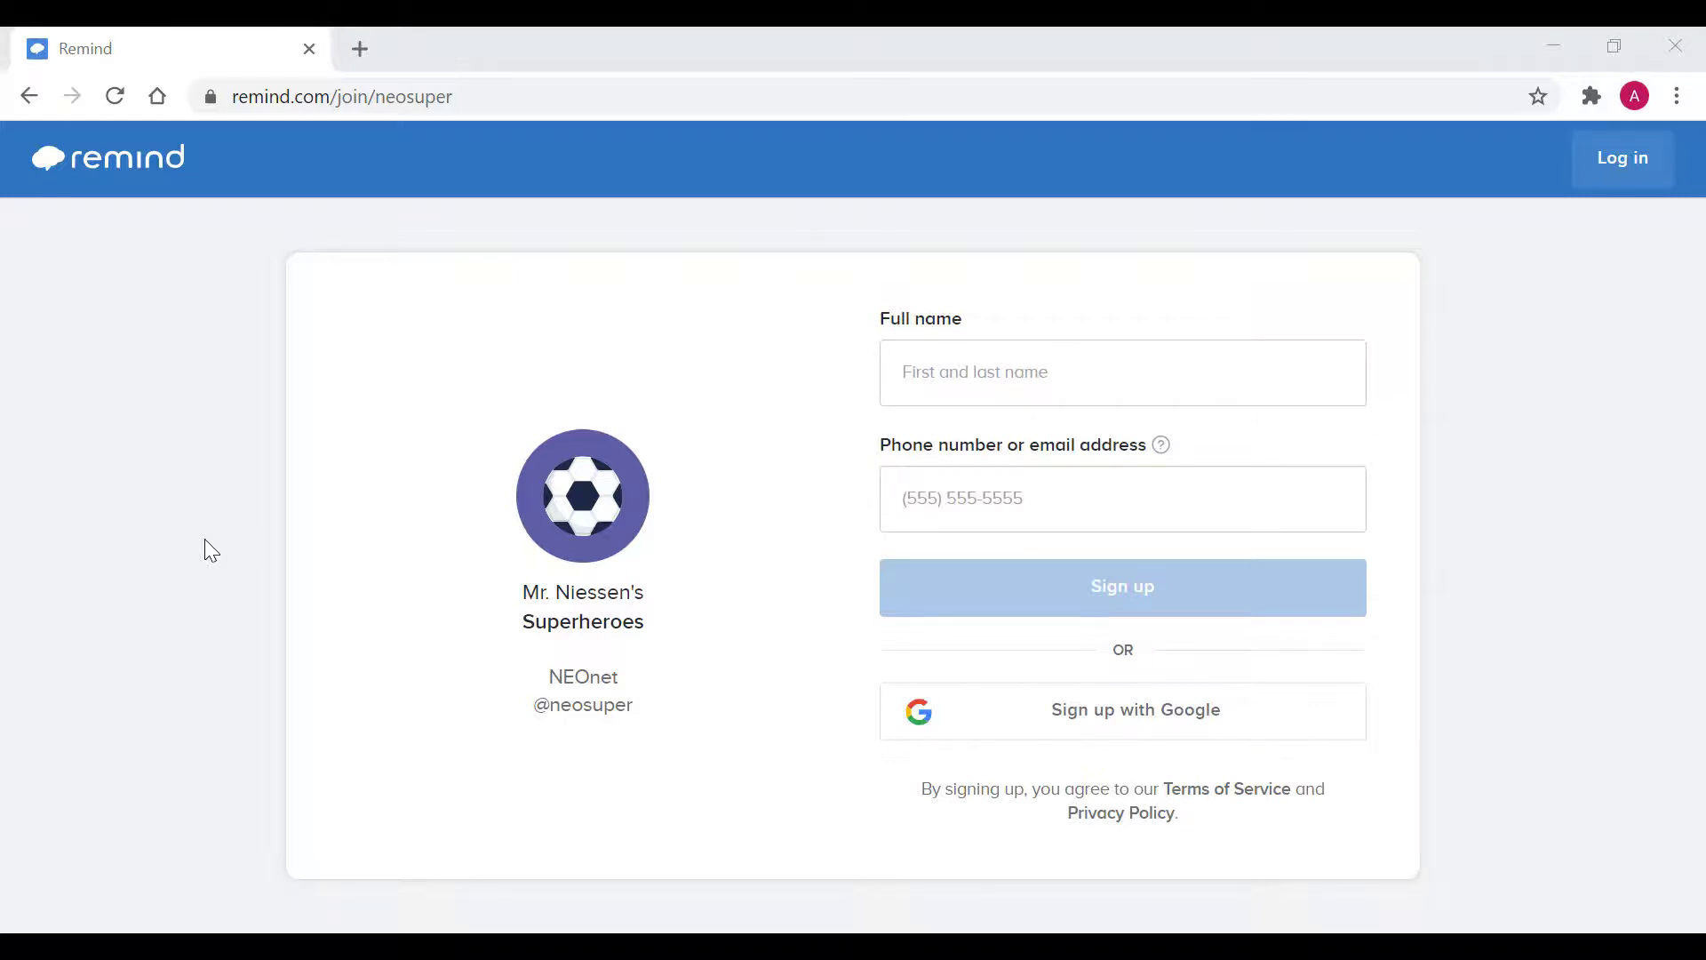
# Step: Start entering the student's phone or email on the join form, dismissing the autofill suggestion
pyautogui.click(969, 489)
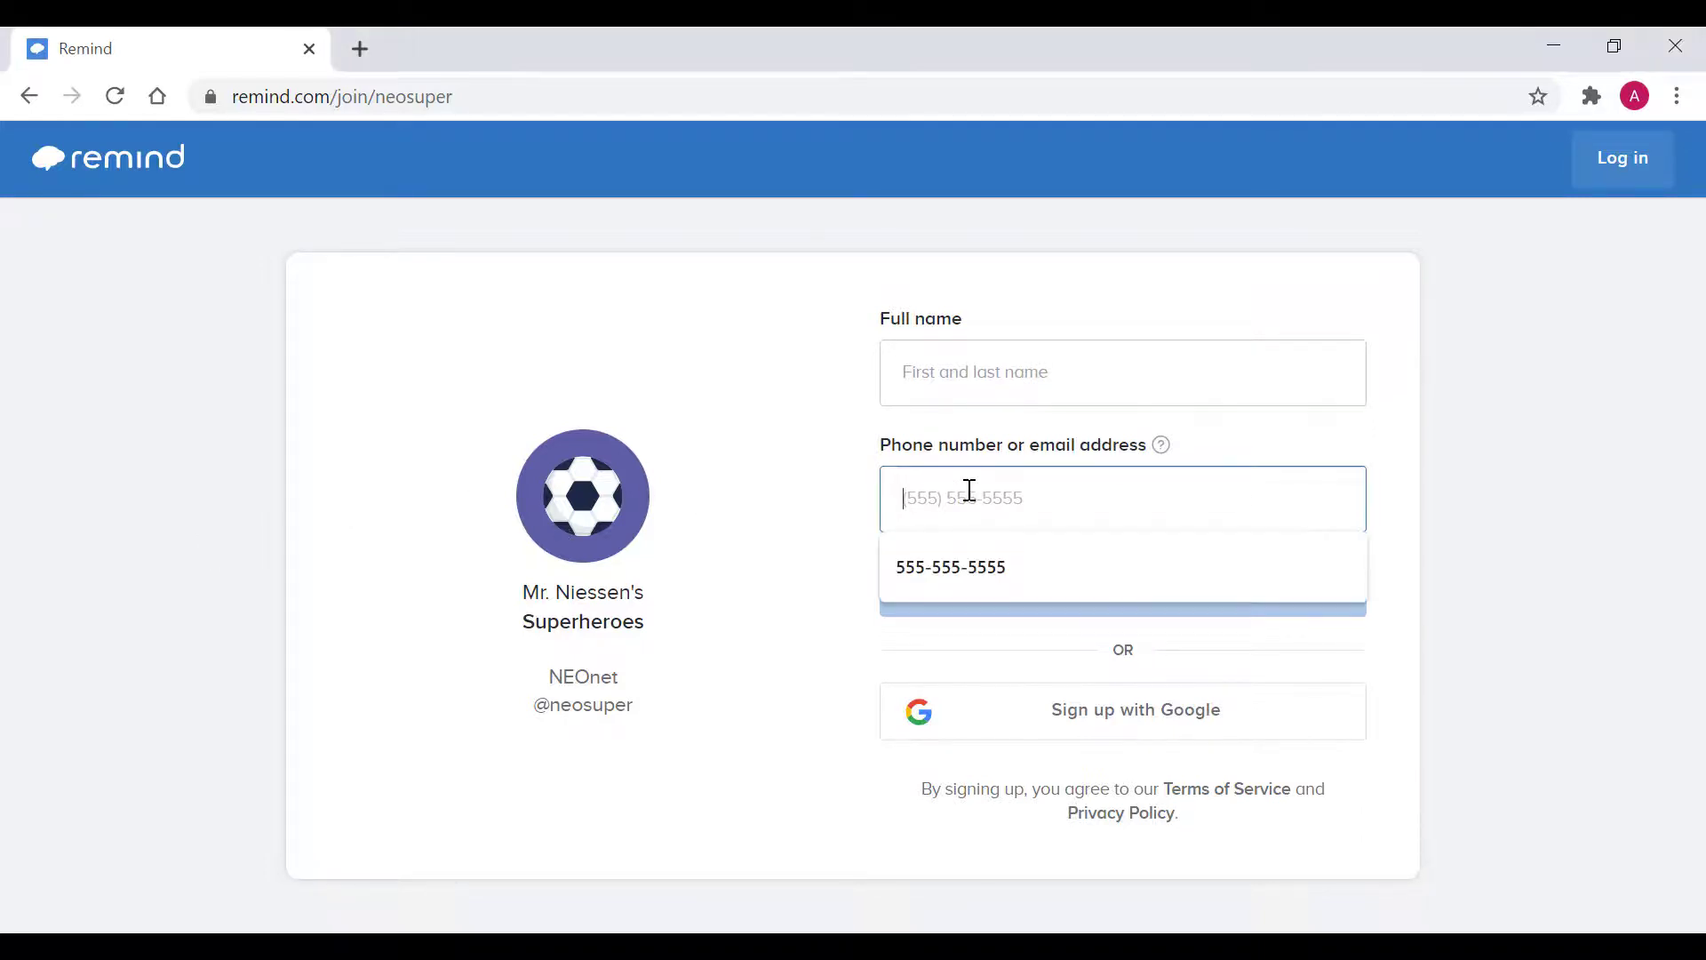
pyautogui.click(835, 460)
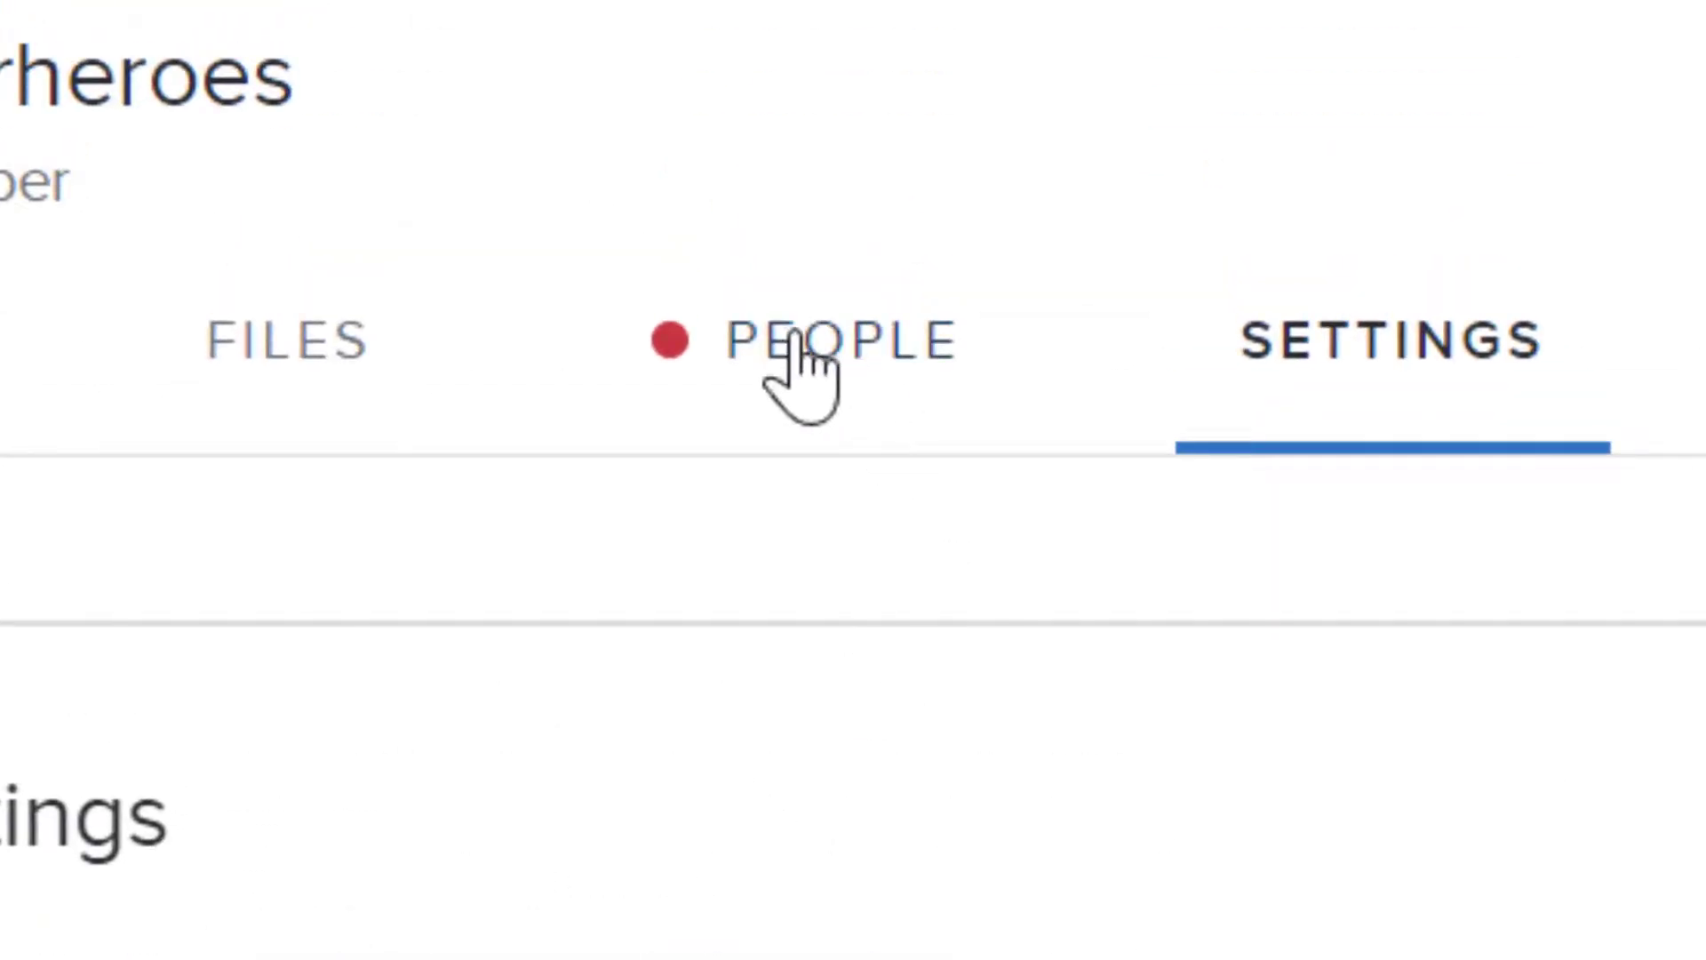
# Step: Approve the student's pending join request in the Superheroes People list
pyautogui.click(798, 382)
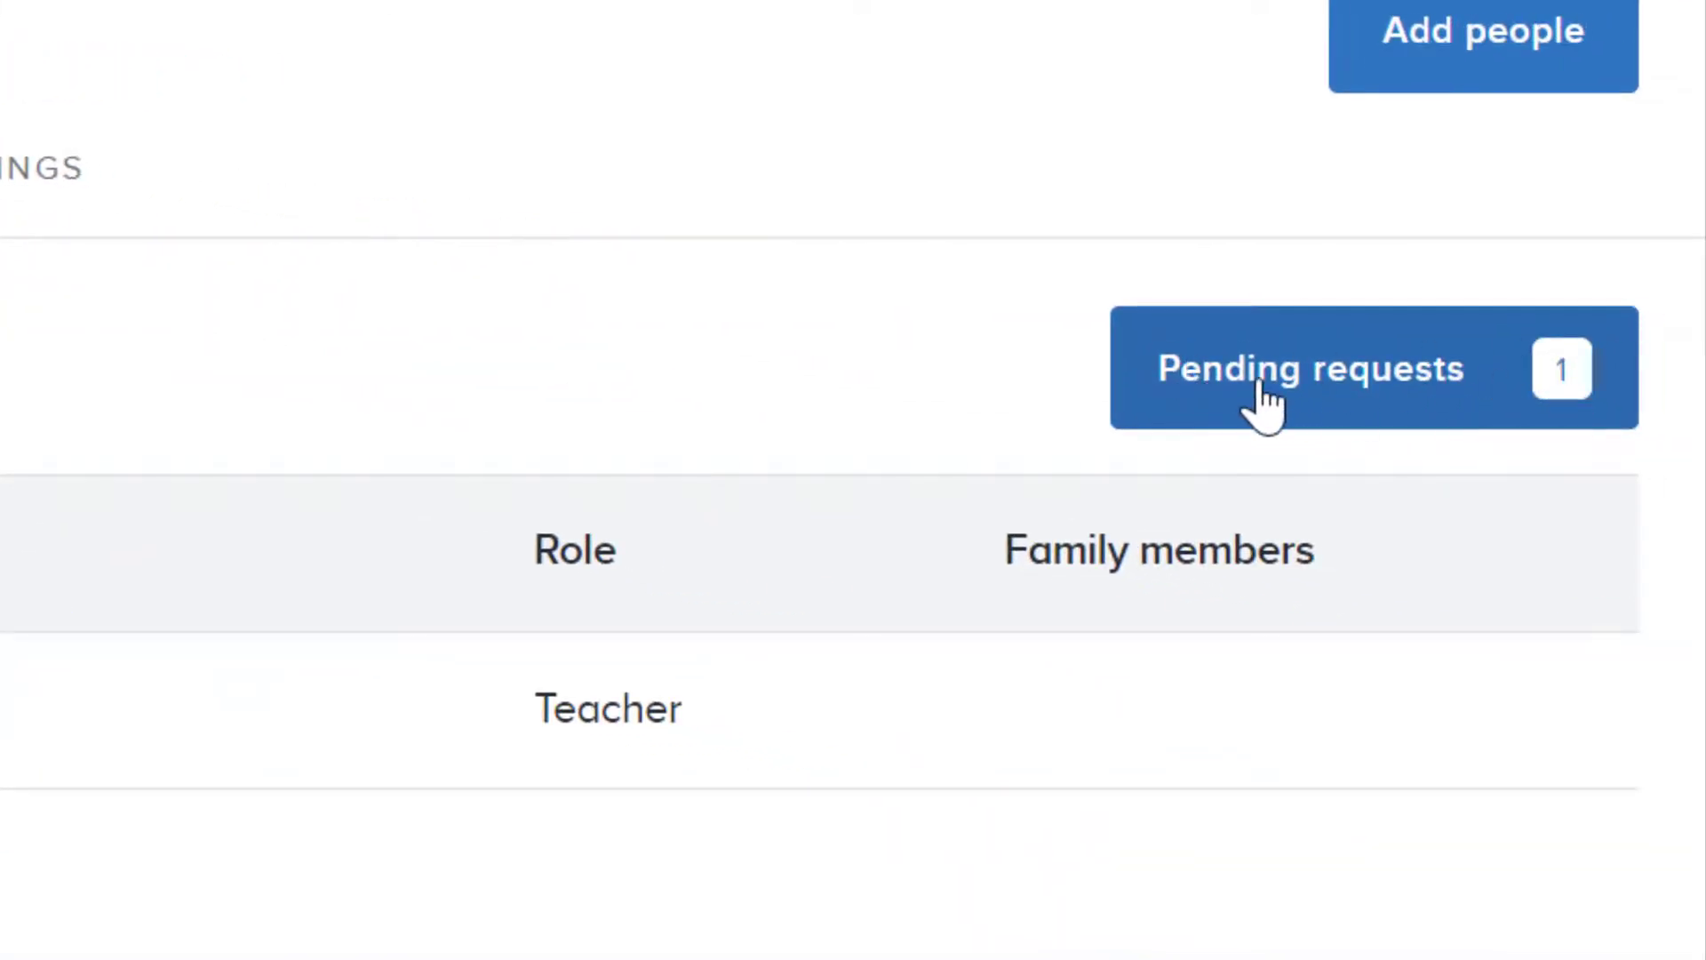
pyautogui.click(1266, 389)
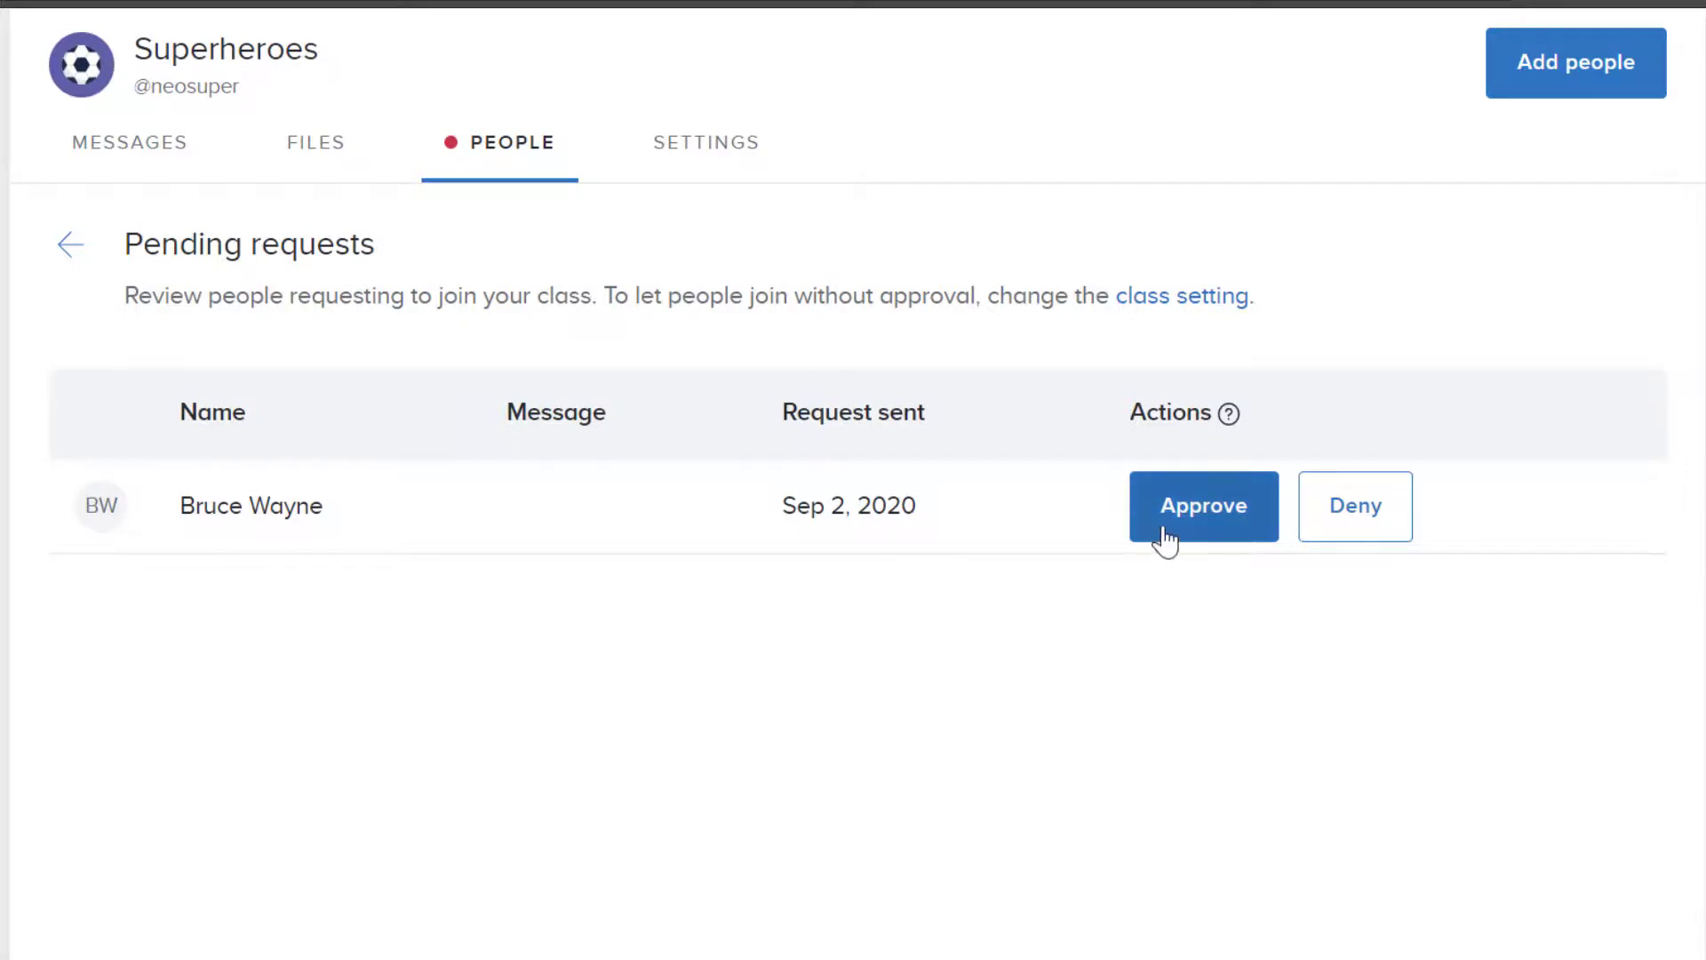
pyautogui.click(1191, 526)
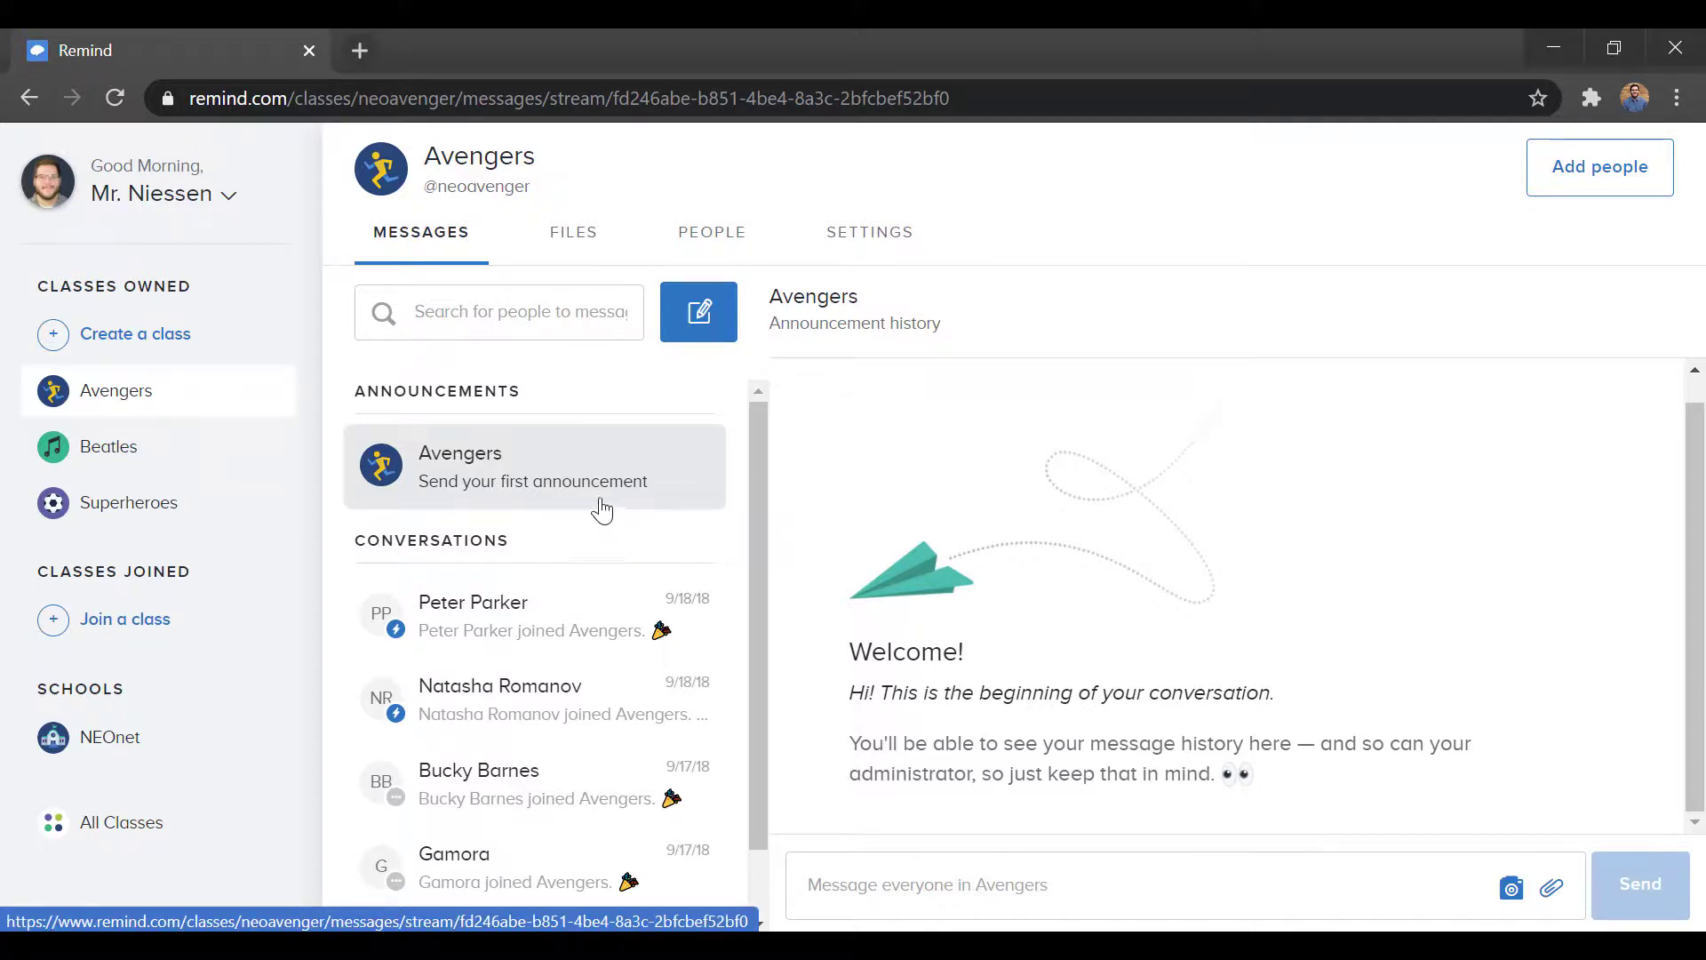
# Step: Look through the Avengers conversations and open the first student's conversation
pyautogui.click(513, 320)
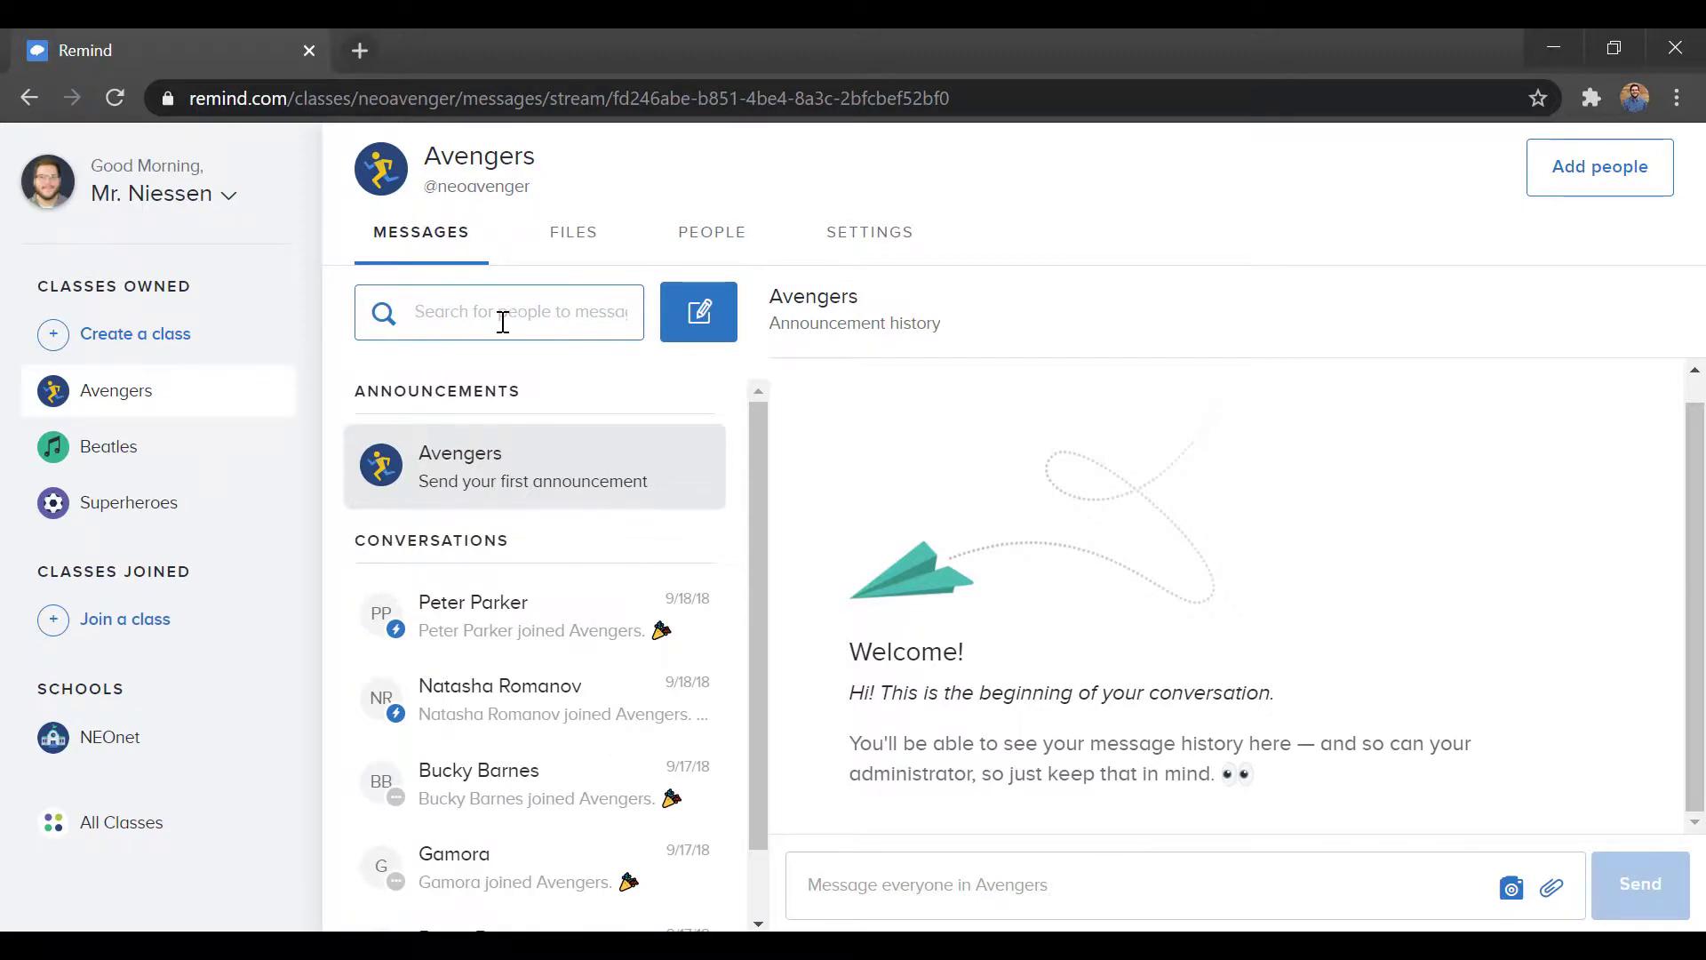
pyautogui.click(459, 484)
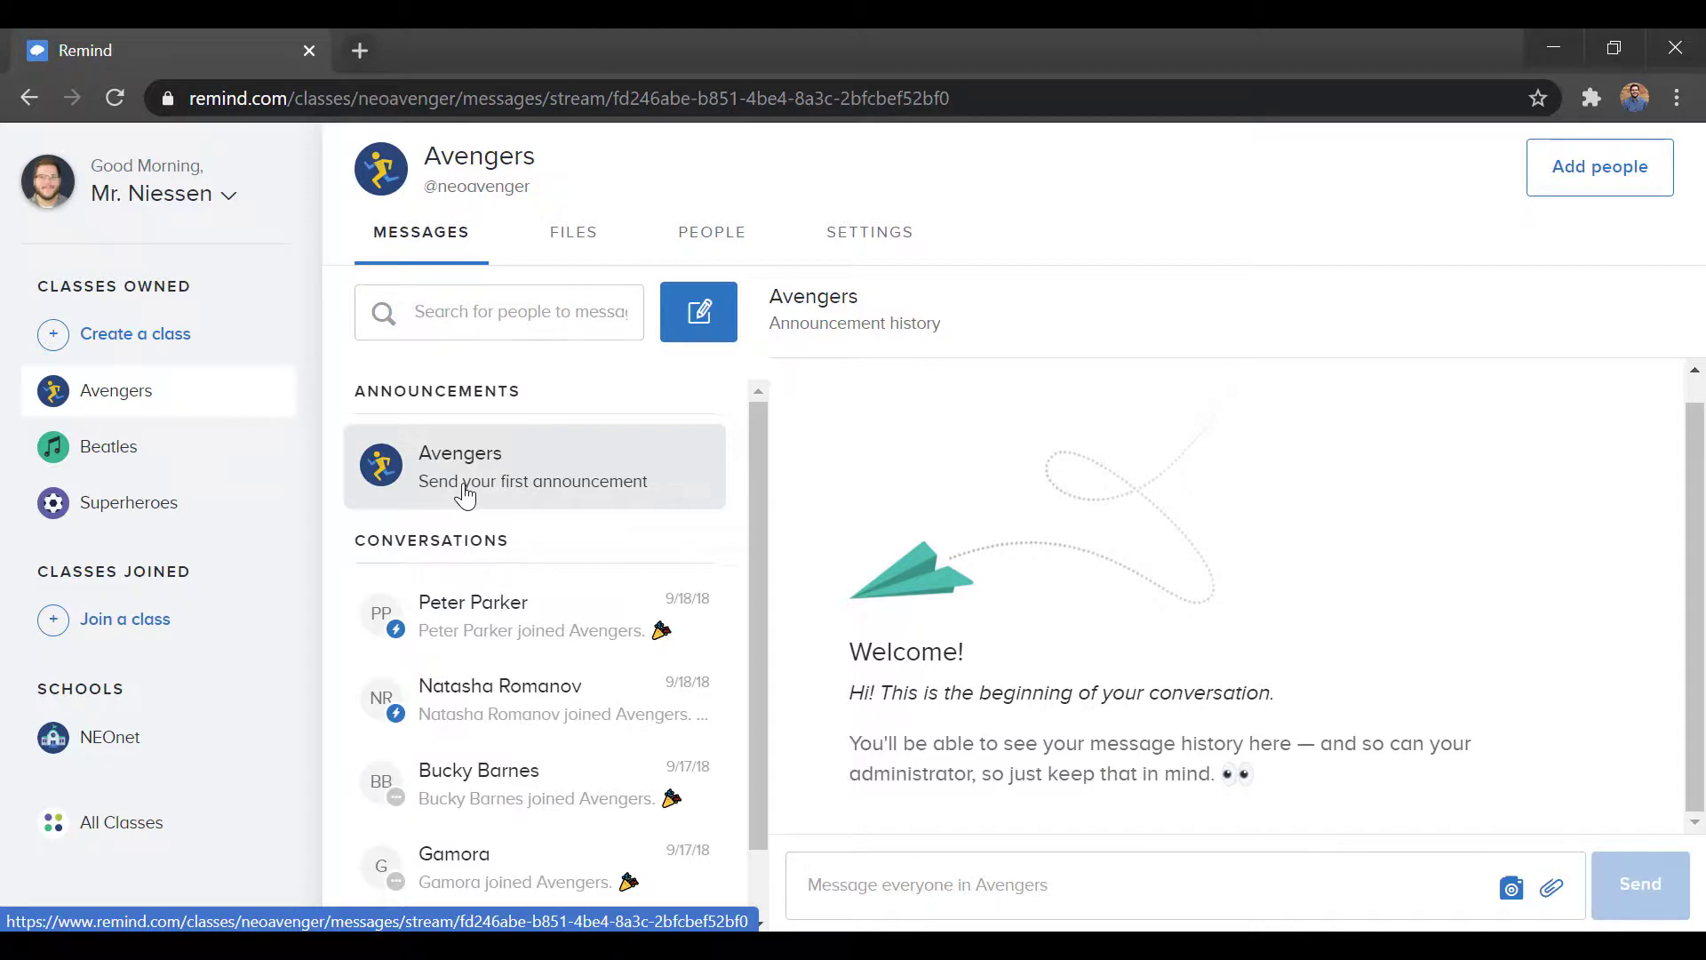
pyautogui.scroll(-1, 536, 656)
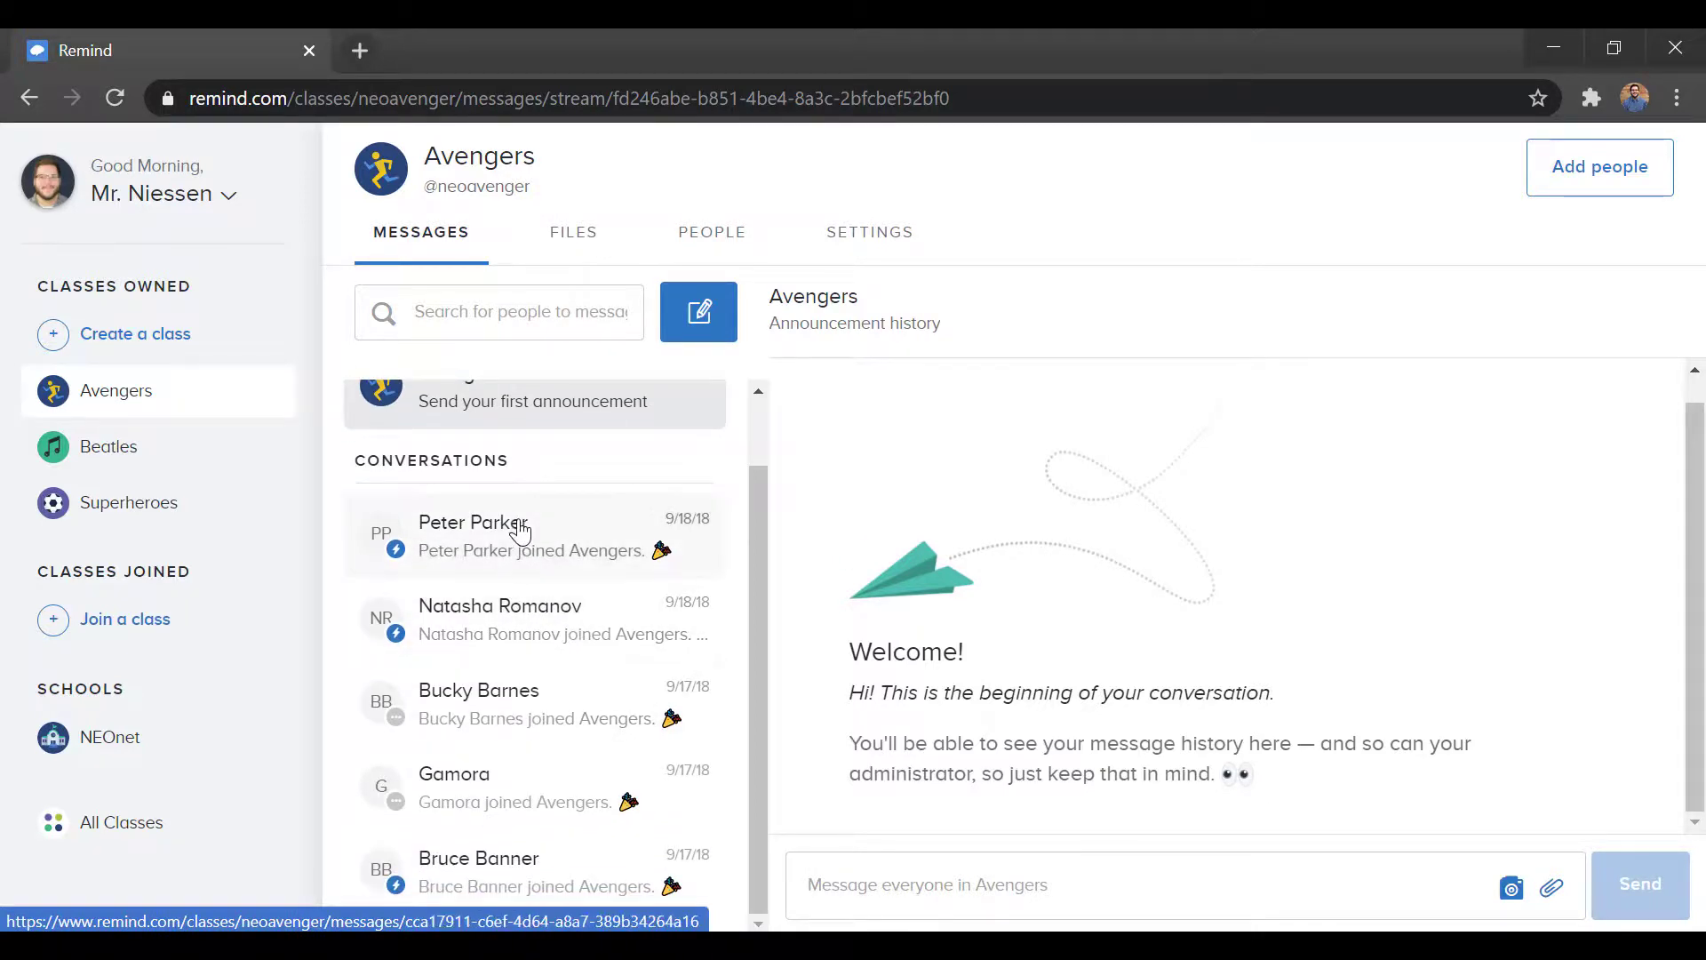
pyautogui.click(520, 531)
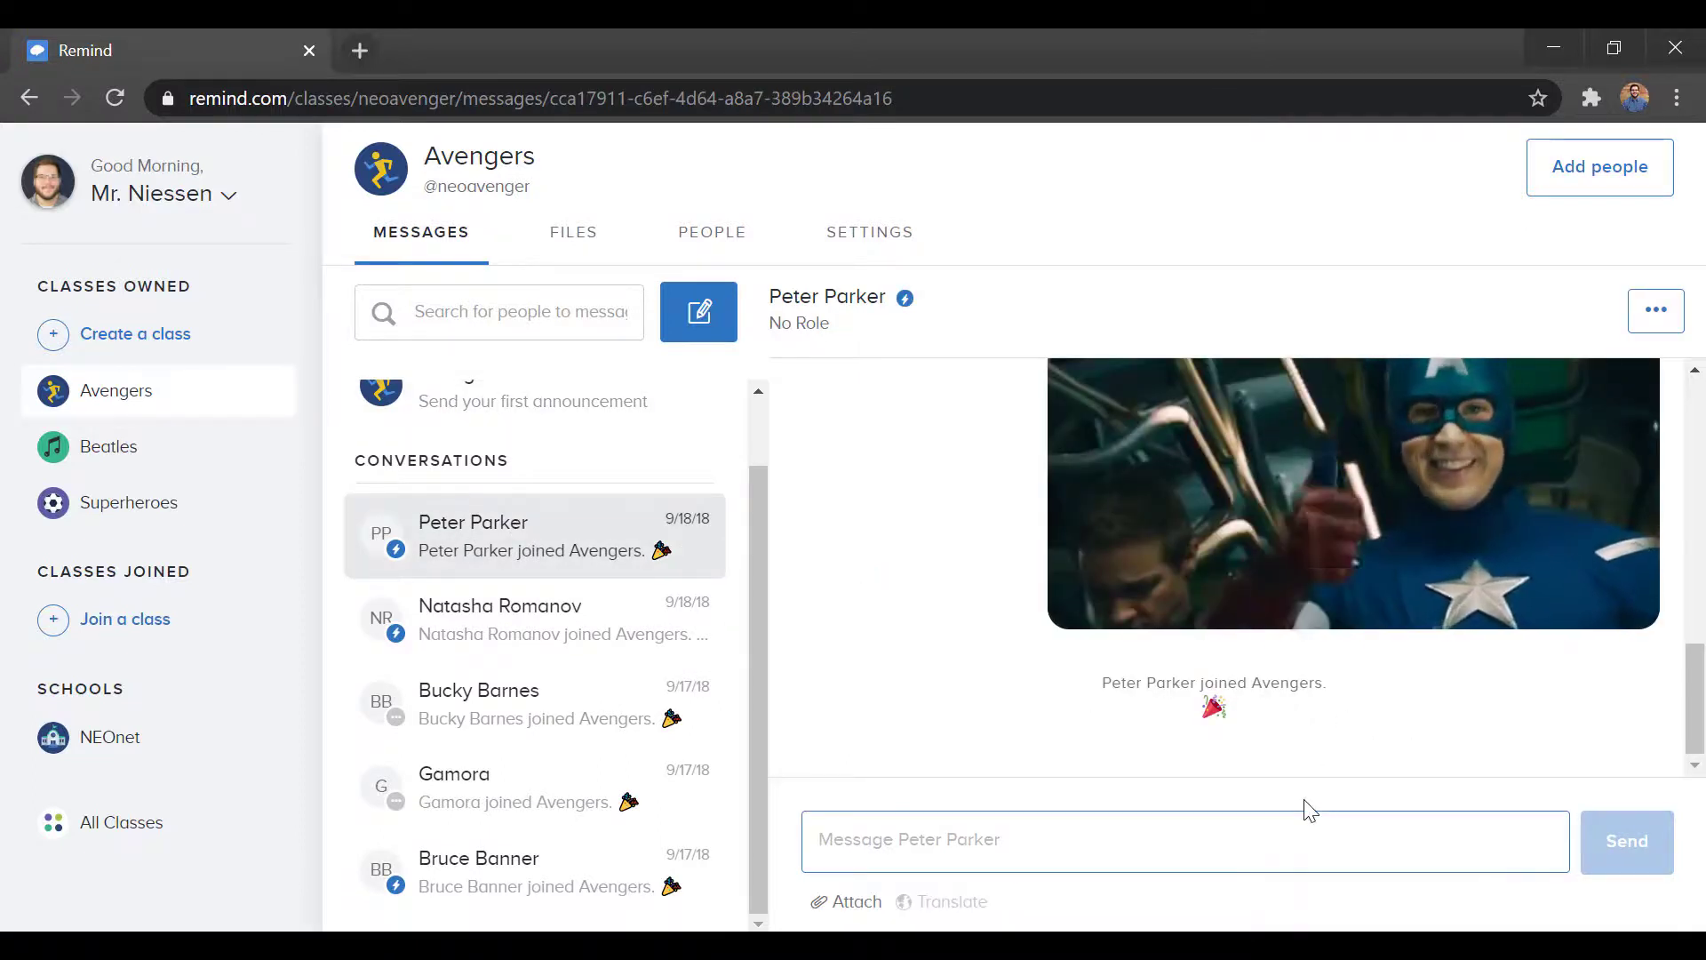